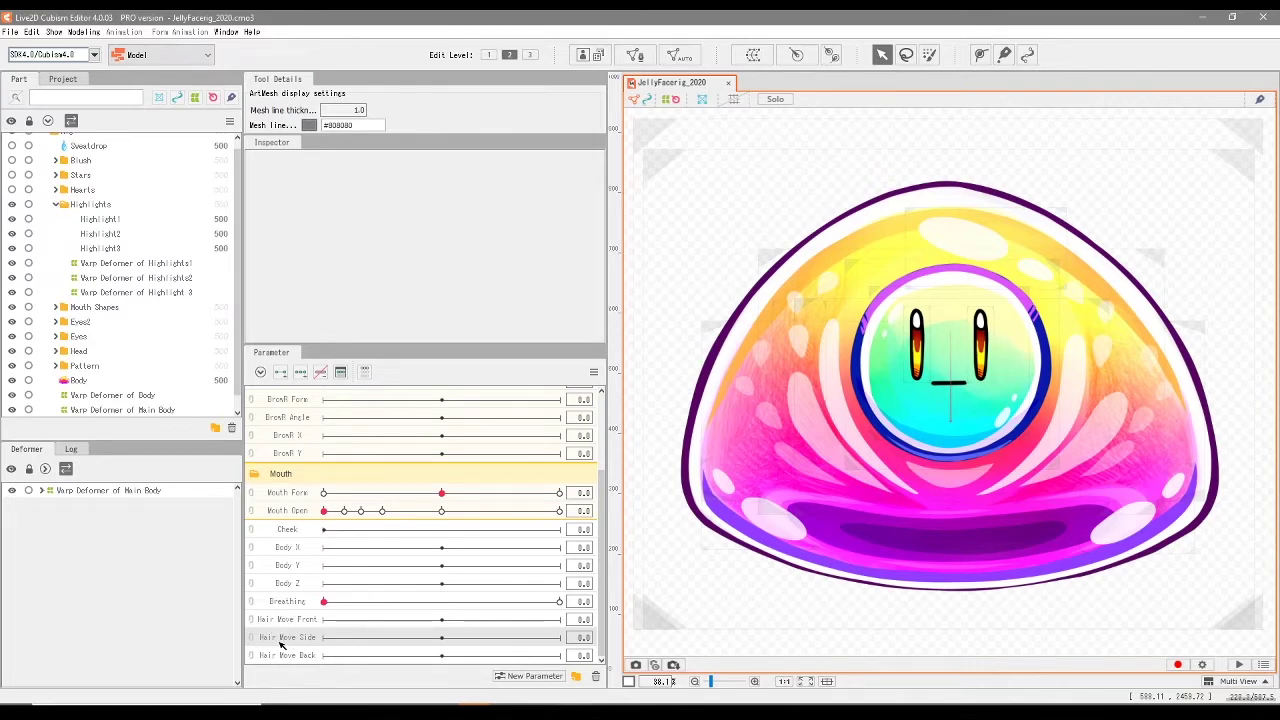
# Add three keyforms on the Hair Move Side parameter to the Warp Deformer of Main Body.
pyautogui.click(87, 494)
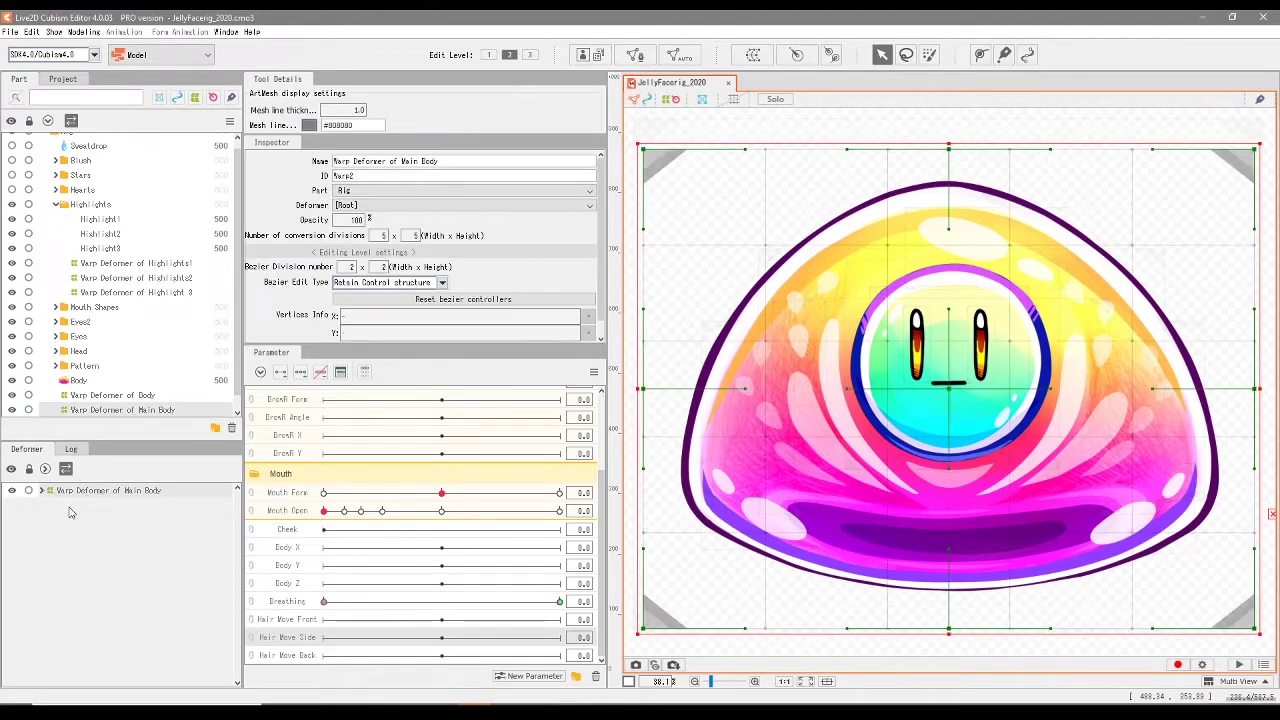
pyautogui.click(302, 376)
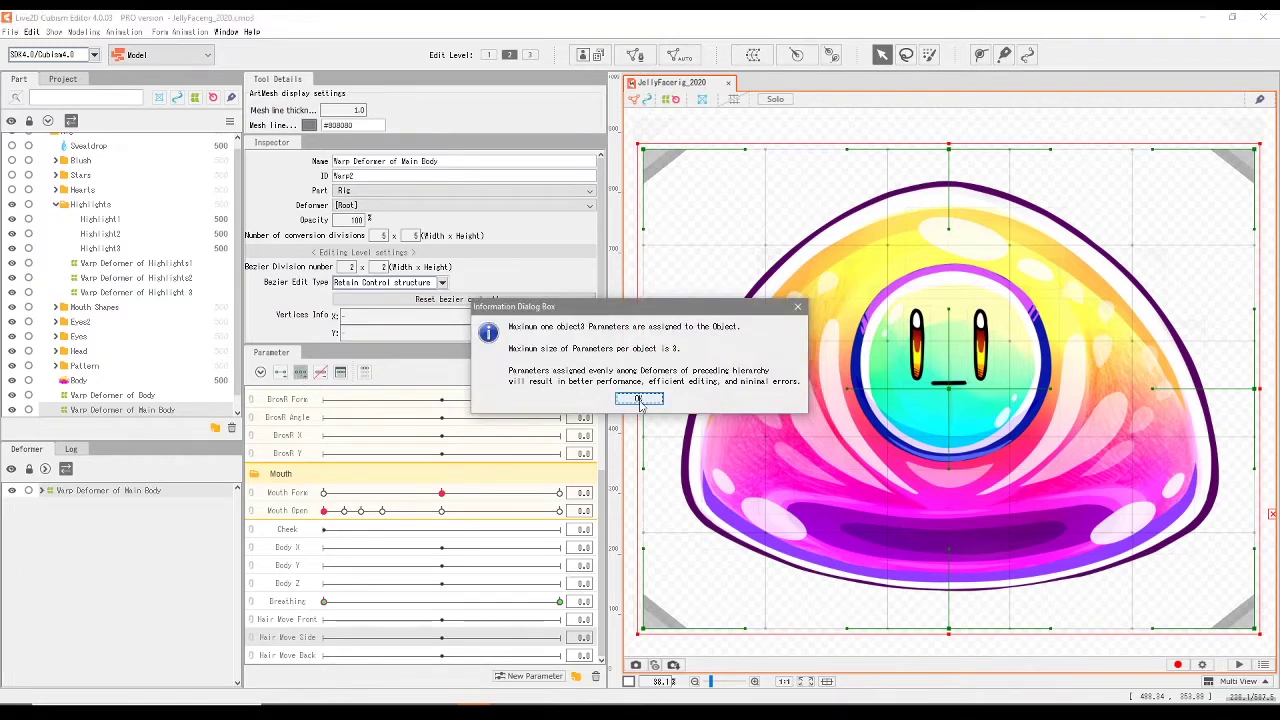
pyautogui.click(639, 398)
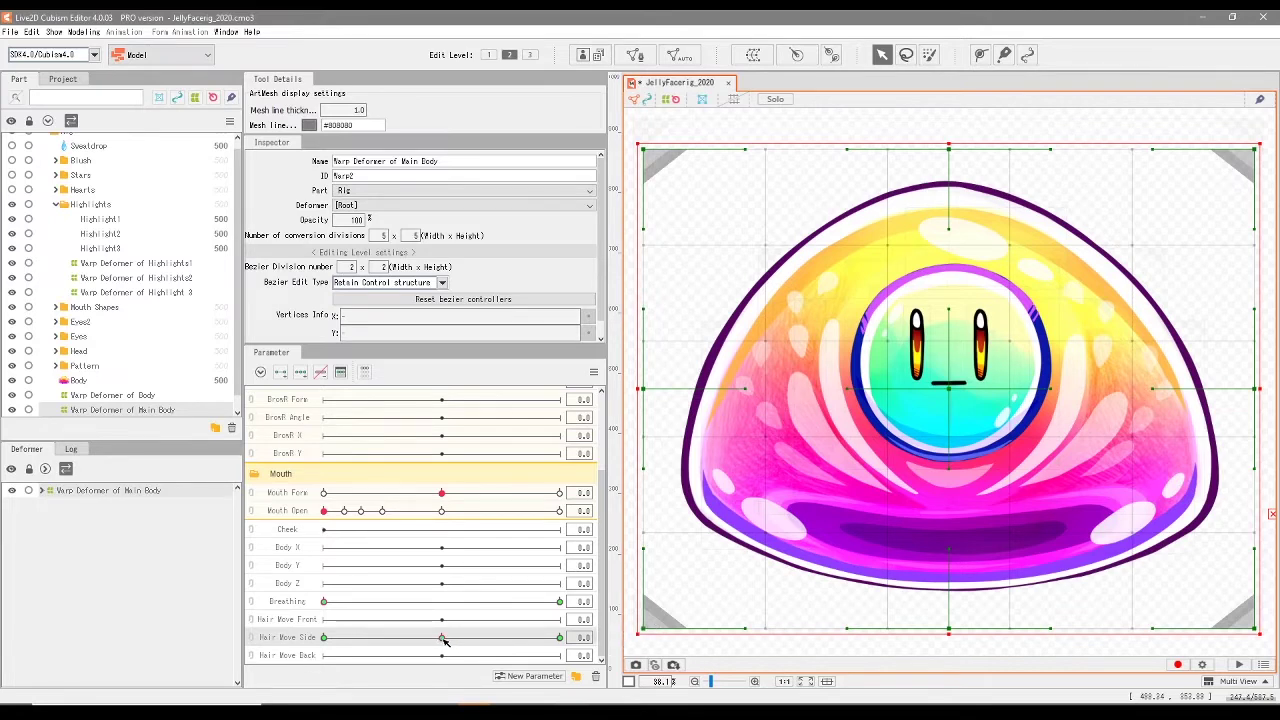
# At Hair Move Side -1.0, shift the main body deformer's top-centre point left and both lower corners slightly right.
pyautogui.moveTo(446, 641)
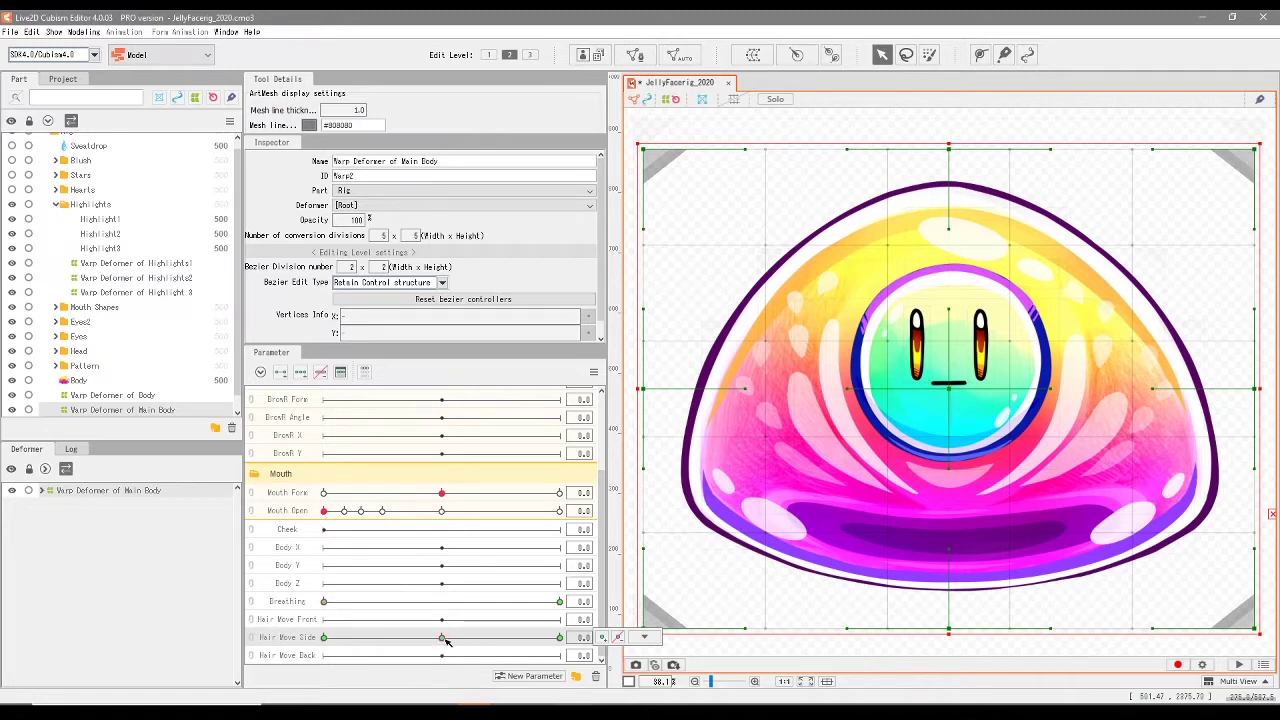
pyautogui.moveTo(444, 639); pyautogui.dragTo(571, 637)
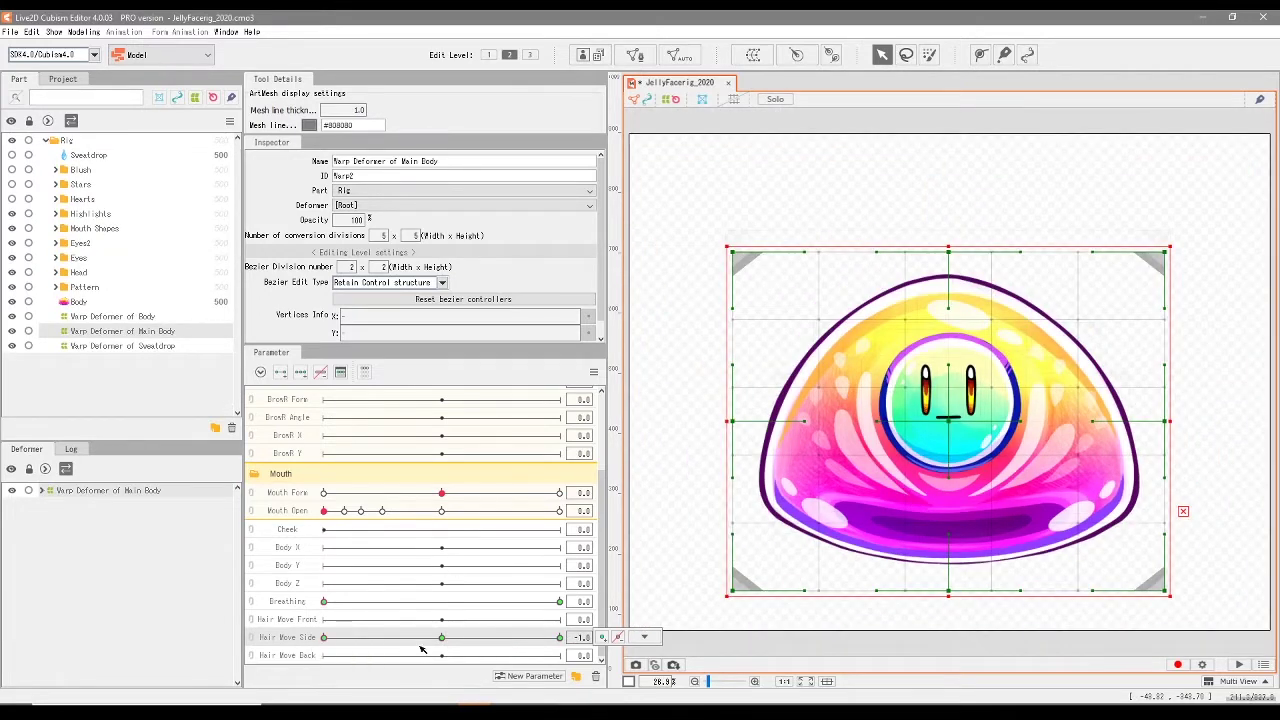
pyautogui.scroll(3, 422, 612)
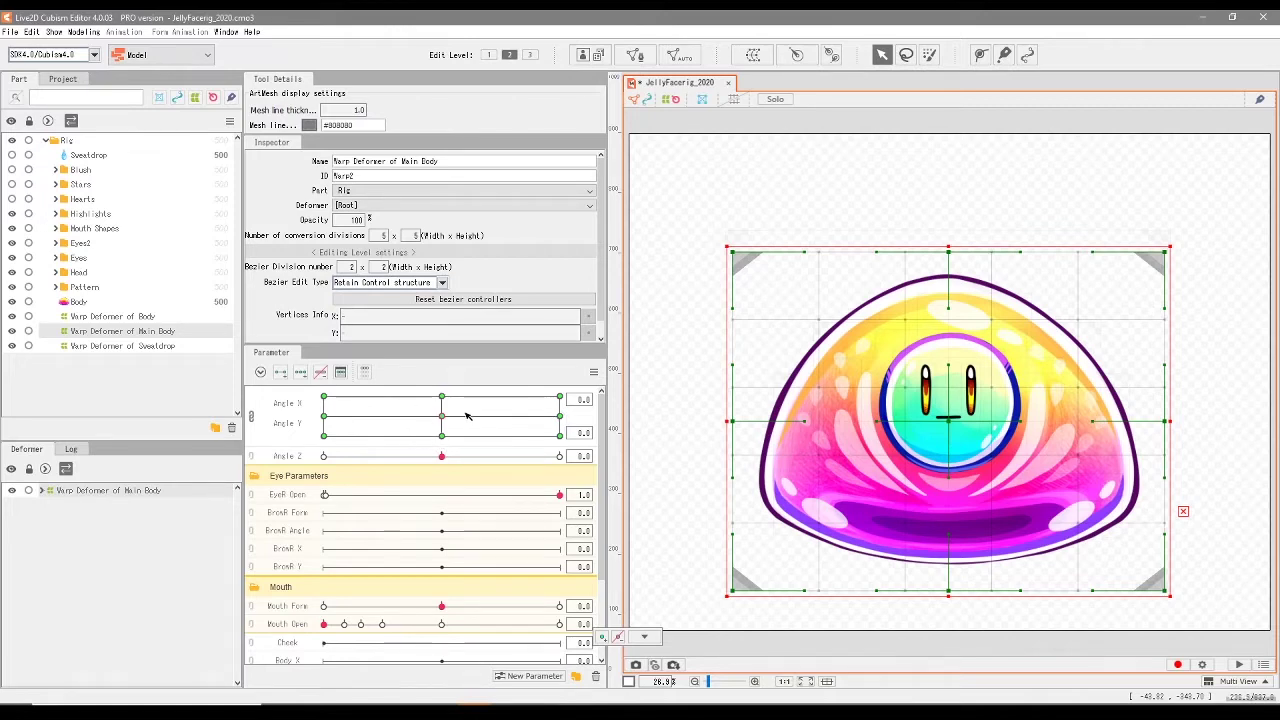
pyautogui.scroll(-2, 313, 638)
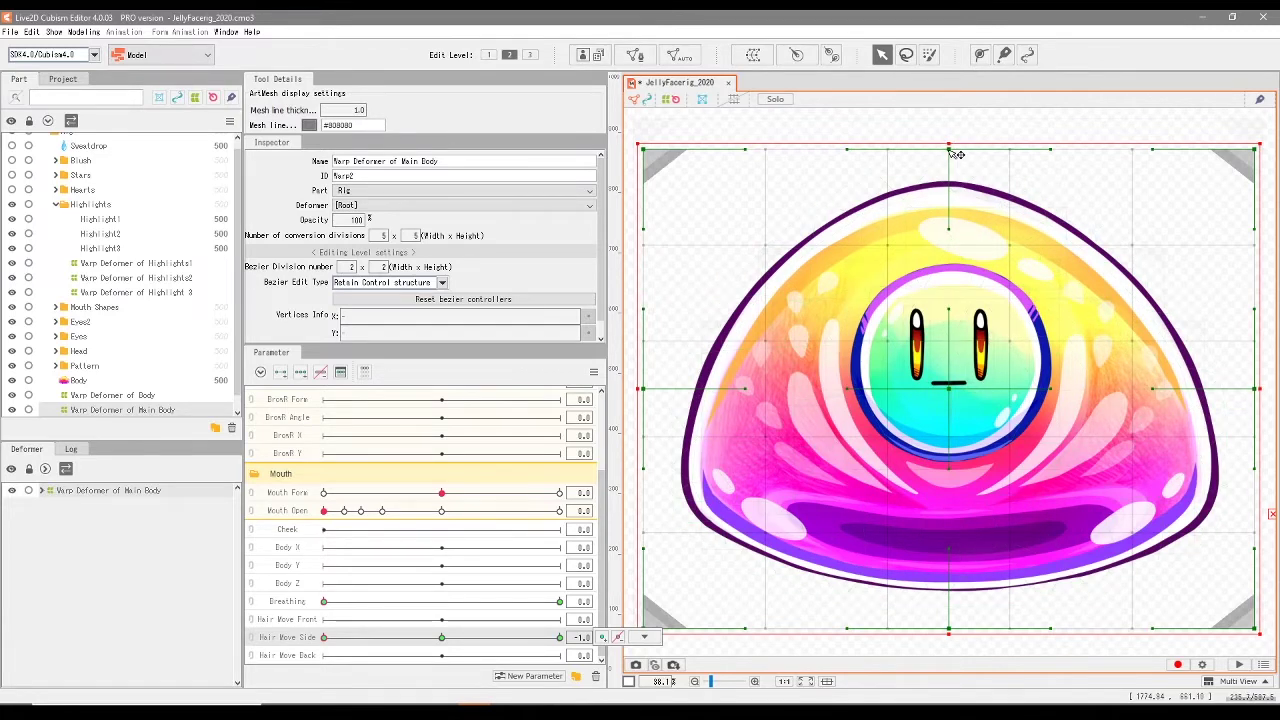
pyautogui.moveTo(957, 153); pyautogui.dragTo(920, 157)
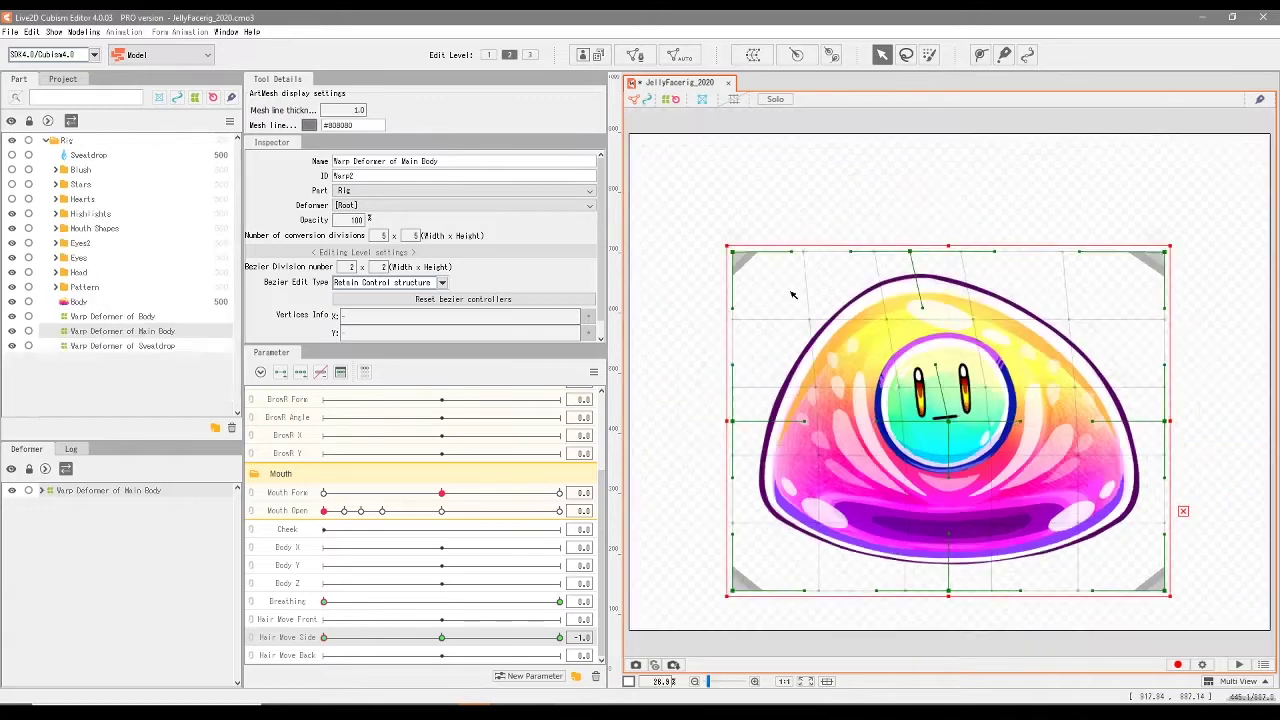
pyautogui.moveTo(741, 596); pyautogui.dragTo(764, 601)
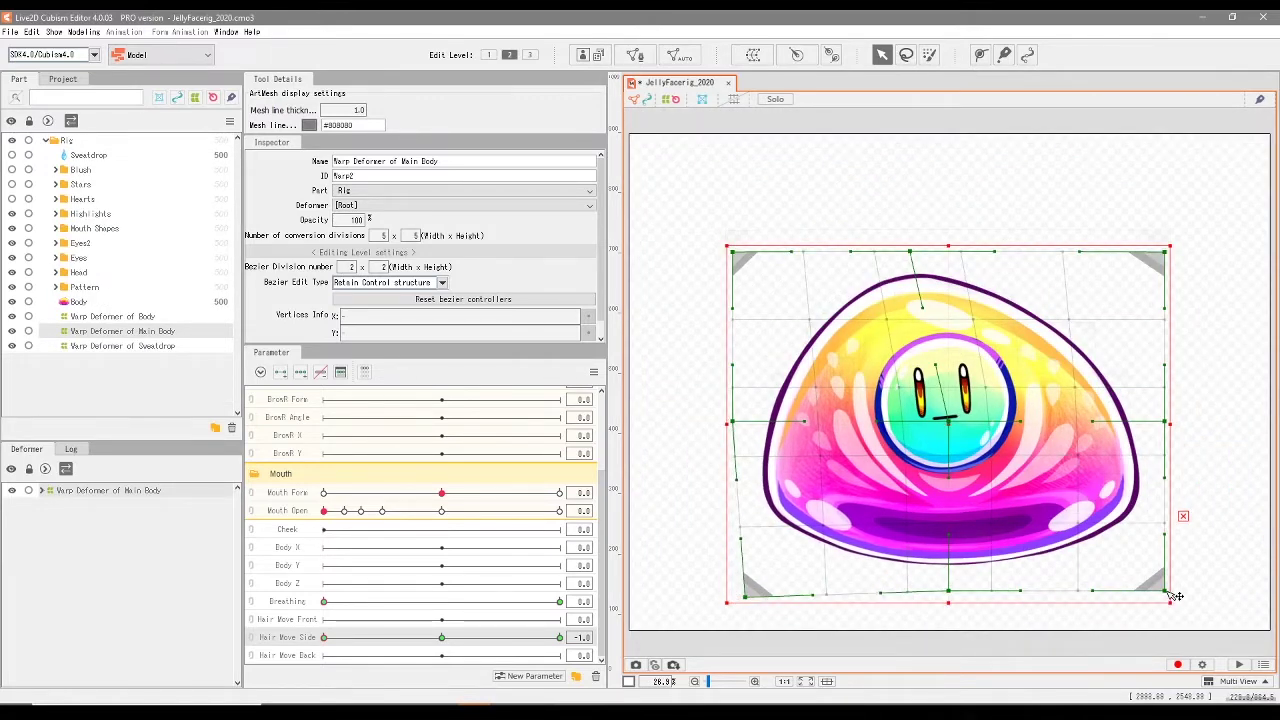
pyautogui.moveTo(1174, 596); pyautogui.dragTo(1185, 596)
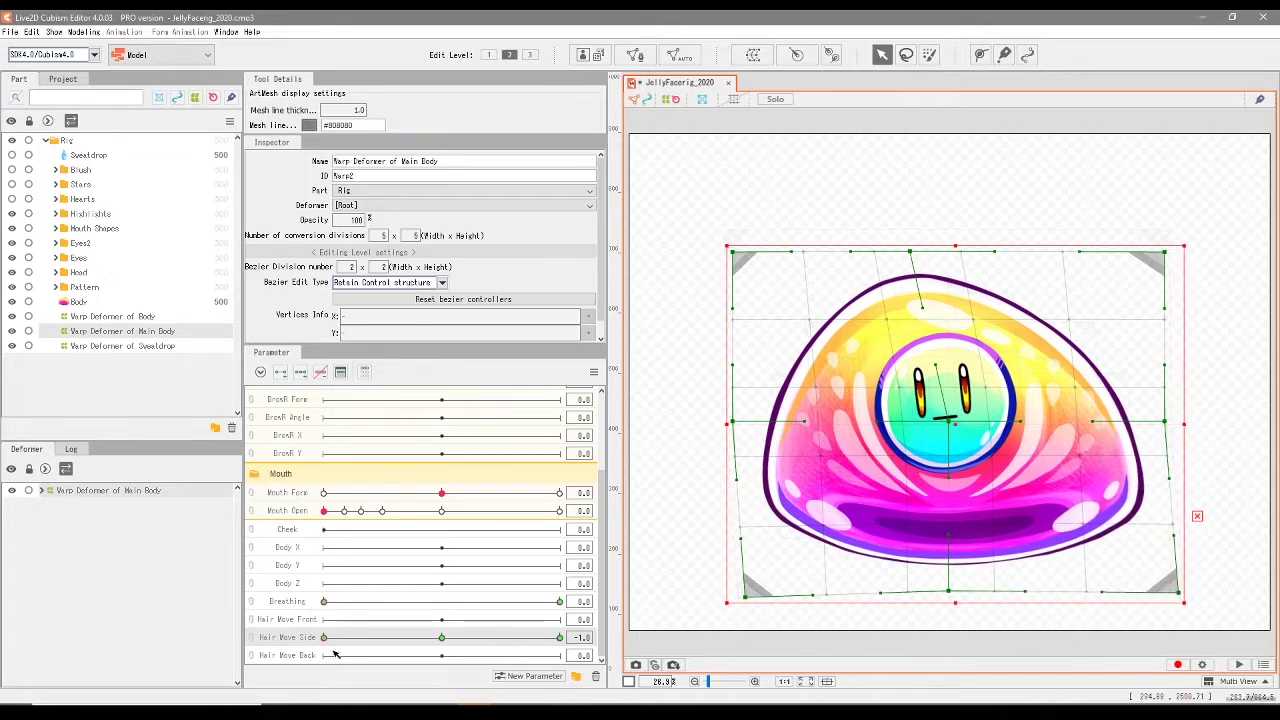
# At Hair Move Side 1.0, shift the main body deformer's top-centre point right and both lower corners left, lowering the right corner.
pyautogui.moveTo(322, 639); pyautogui.dragTo(565, 667)
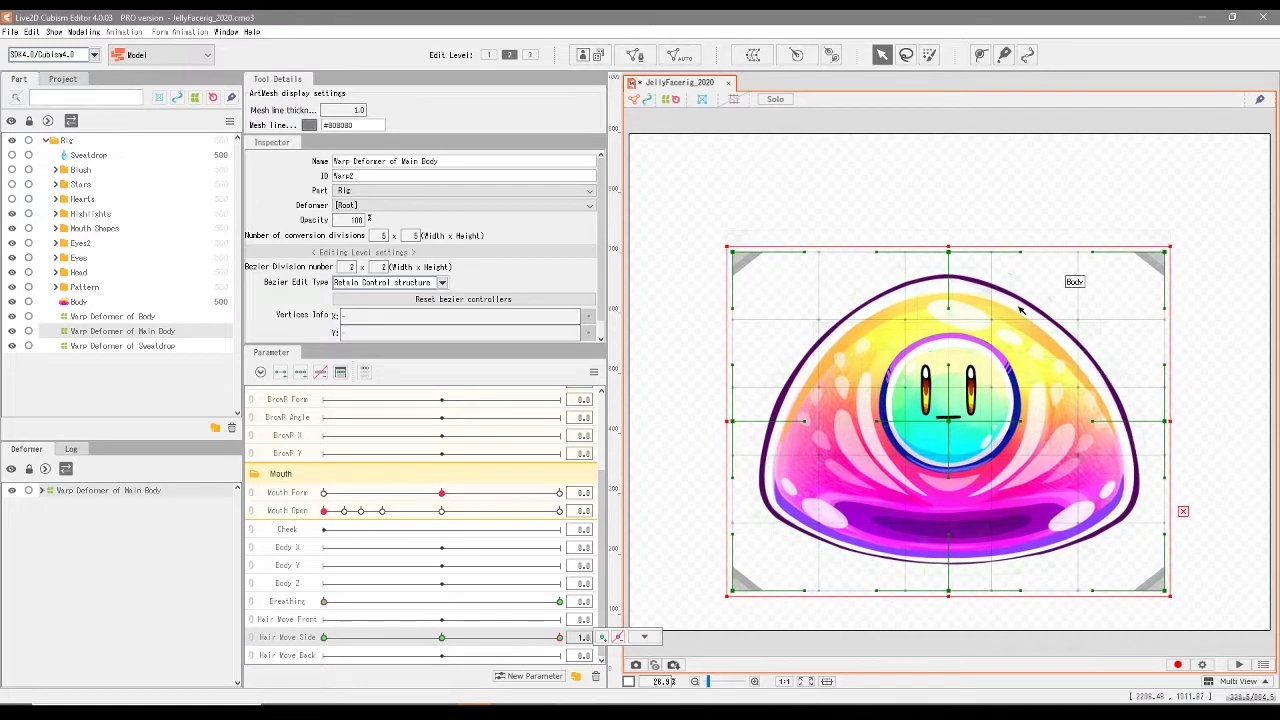
pyautogui.moveTo(953, 250); pyautogui.dragTo(976, 252)
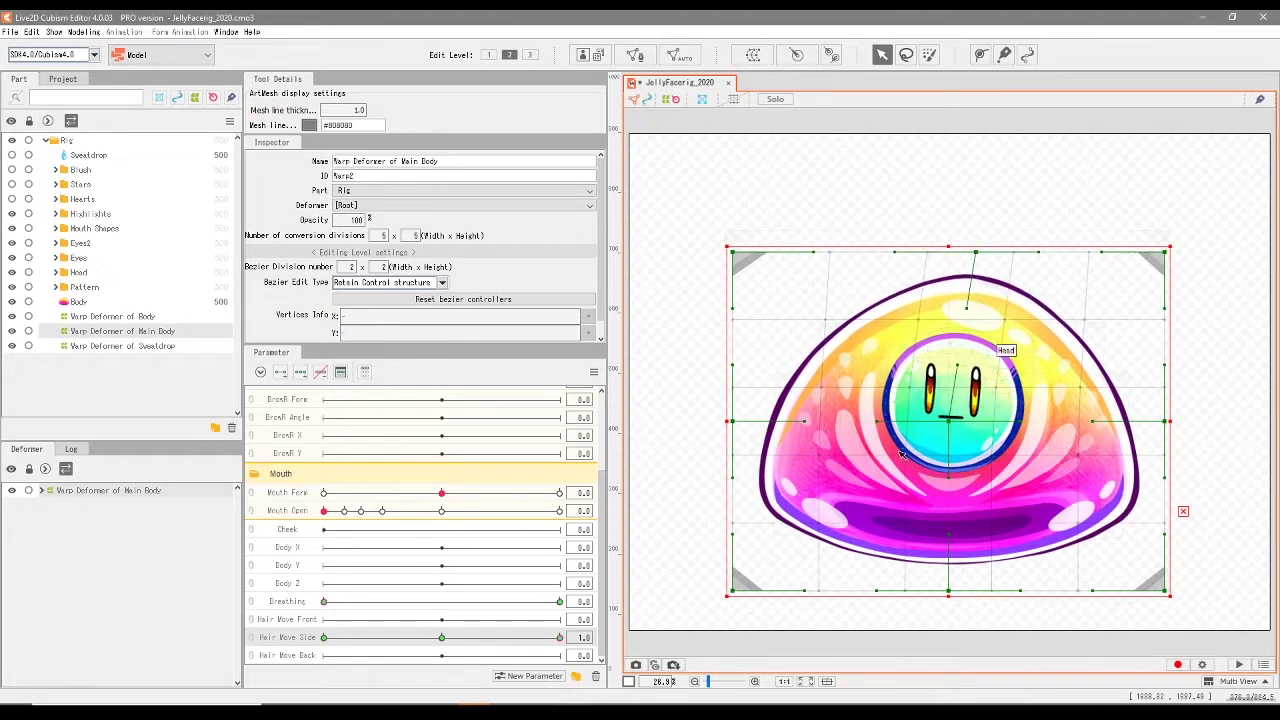
pyautogui.moveTo(728, 595); pyautogui.dragTo(716, 595)
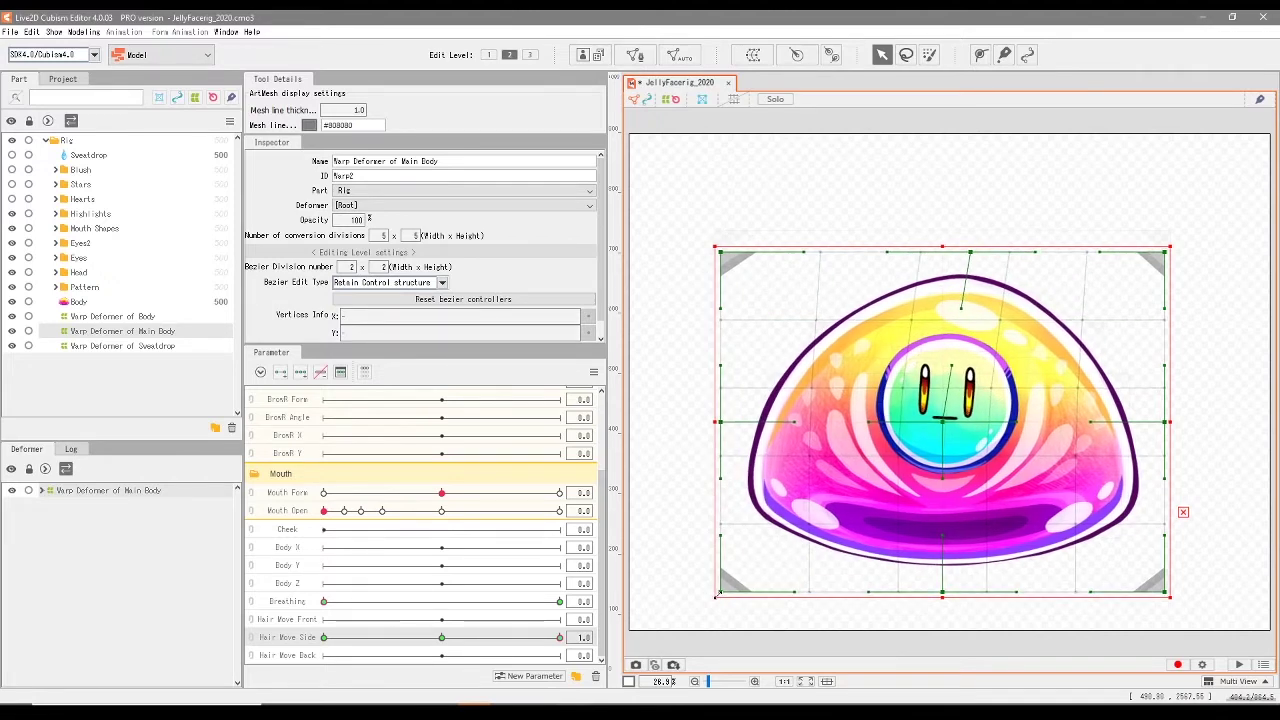
pyautogui.hotkey('ctrl', 'z')
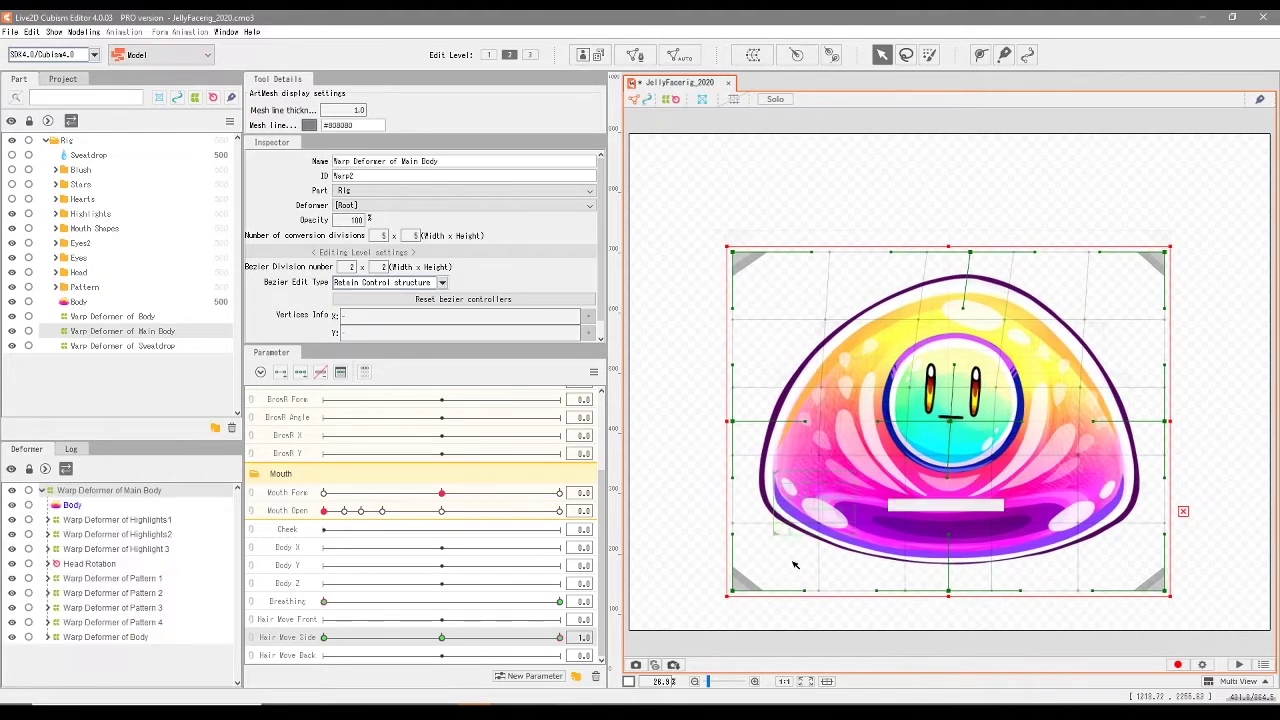
pyautogui.moveTo(733, 593); pyautogui.dragTo(720, 594)
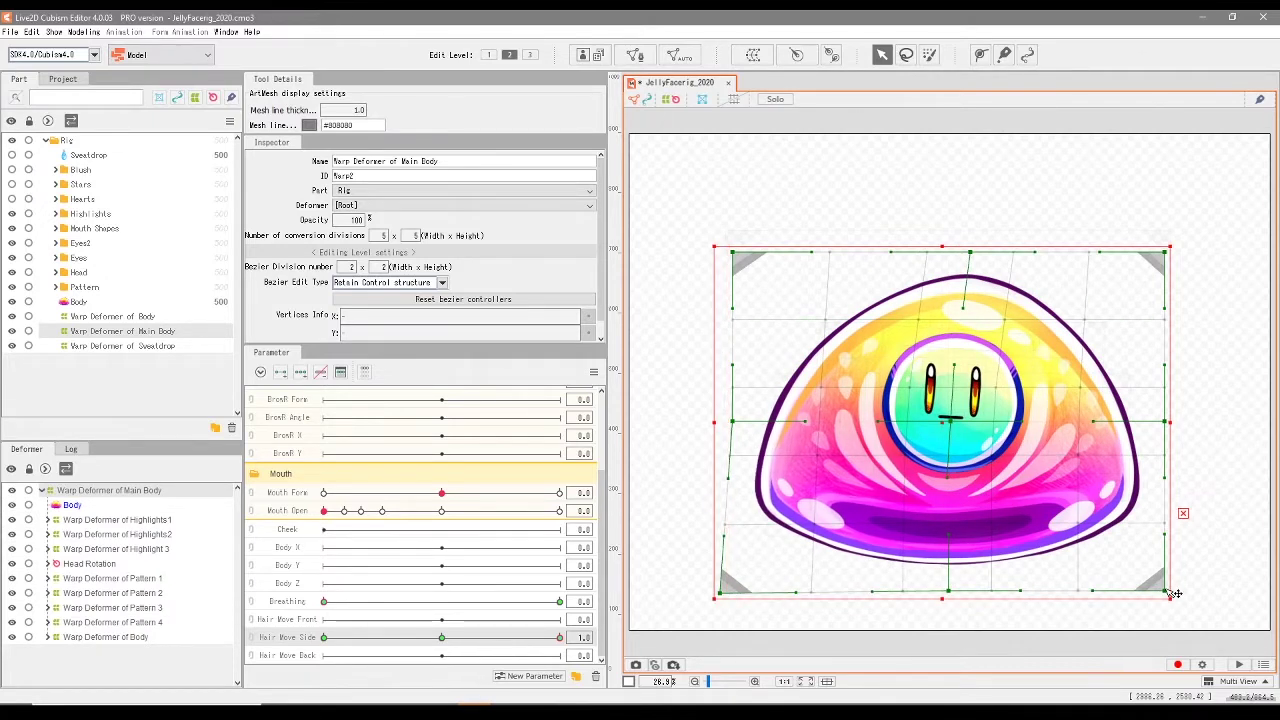
pyautogui.moveTo(1160, 591); pyautogui.dragTo(1150, 612)
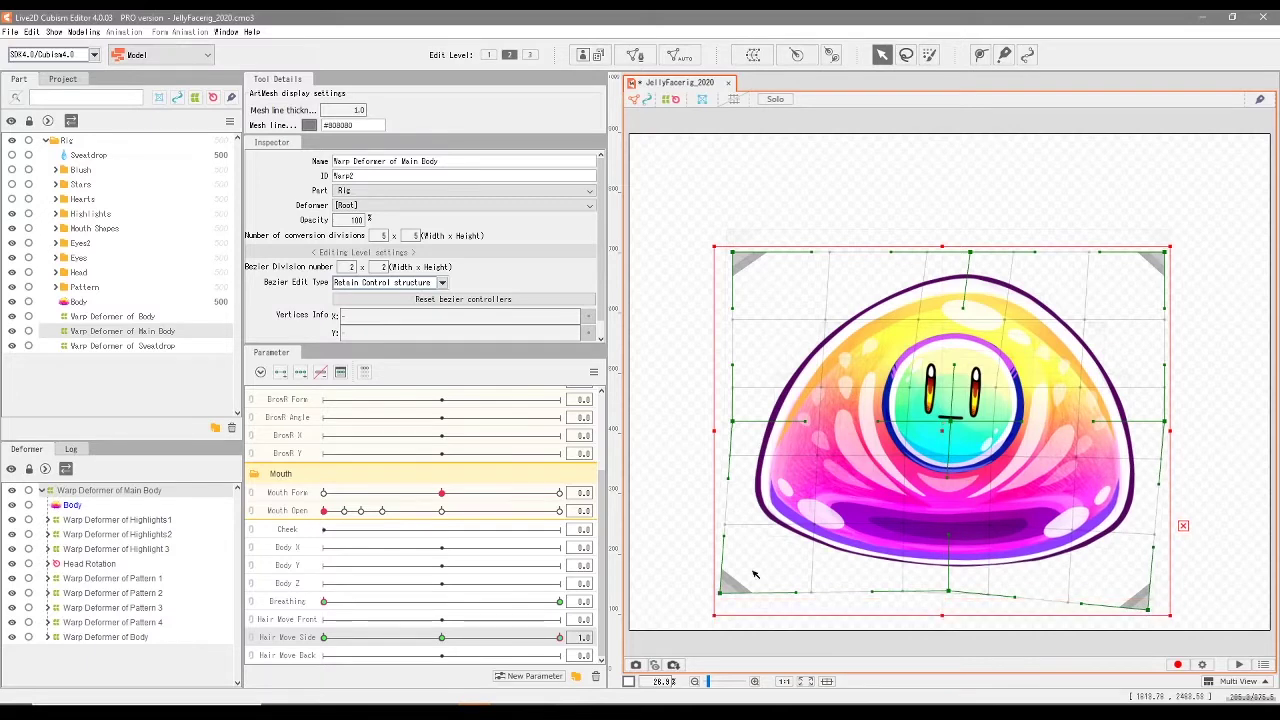
# Test the Hair Move Side sway across its range and rework the lower corners at 1.0, raising the left one.
pyautogui.moveTo(560, 638); pyautogui.dragTo(577, 703)
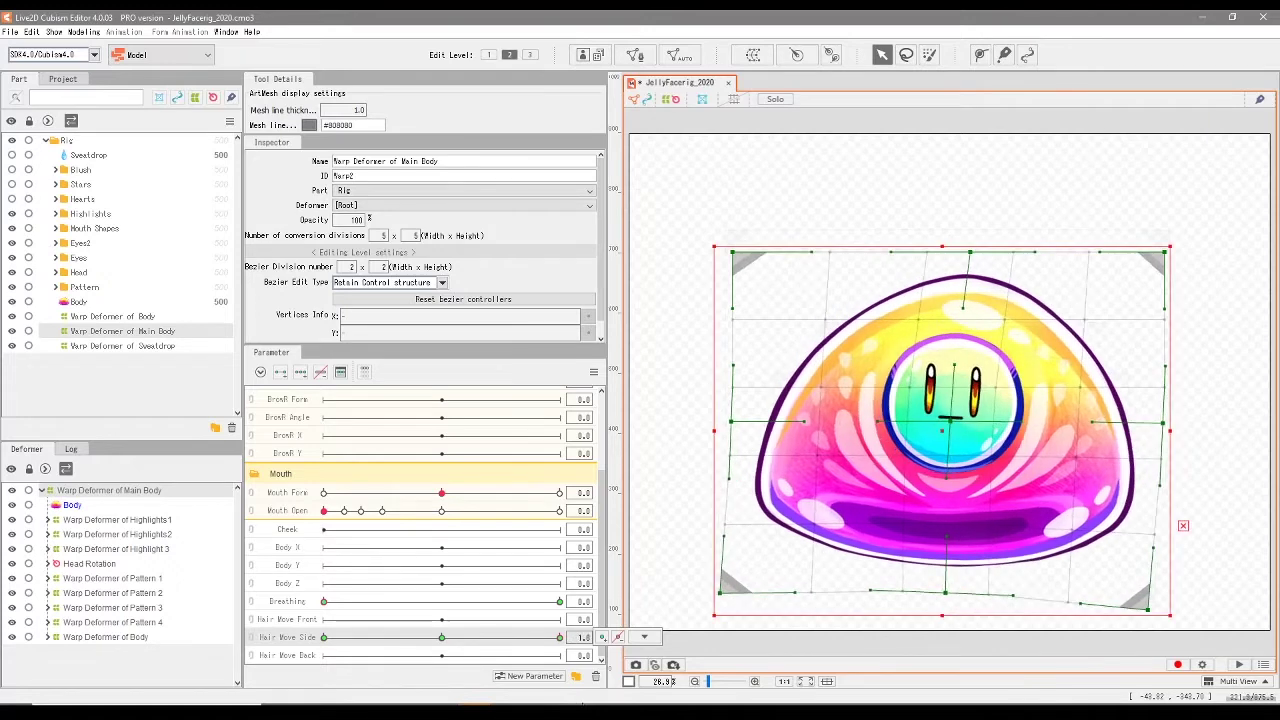
pyautogui.moveTo(345, 640); pyautogui.dragTo(443, 640)
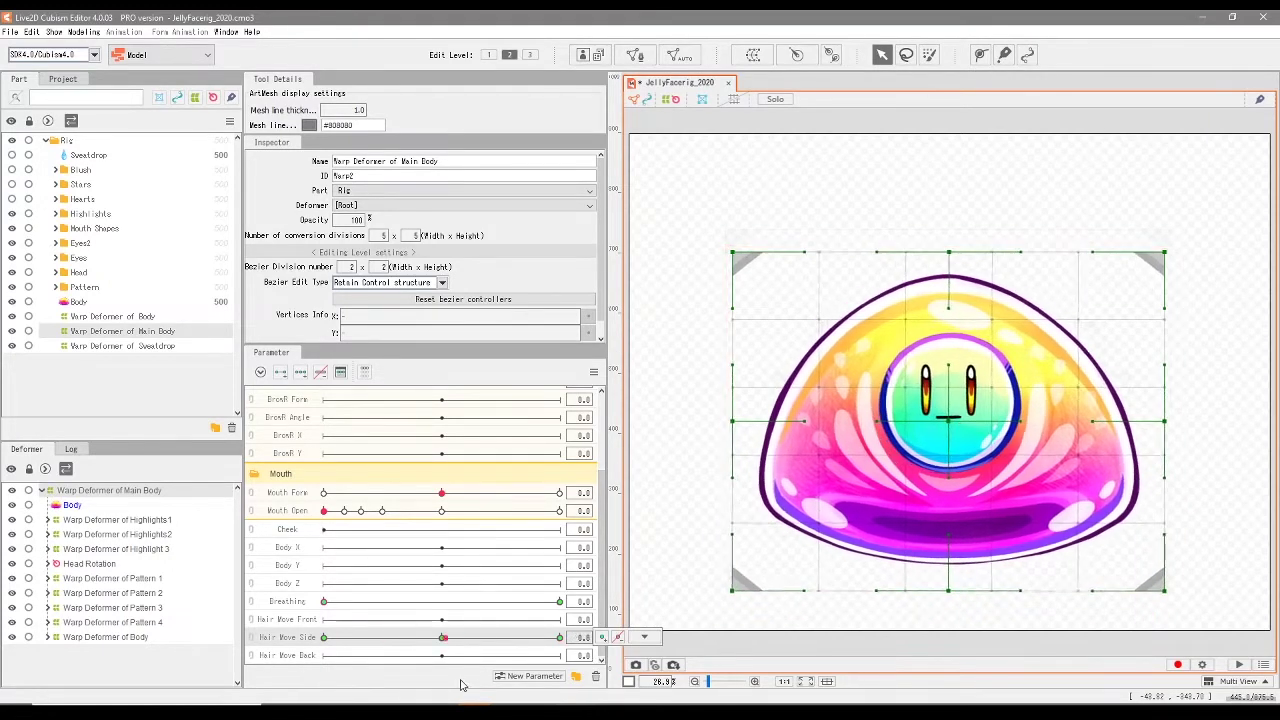
pyautogui.moveTo(461, 685); pyautogui.dragTo(580, 690)
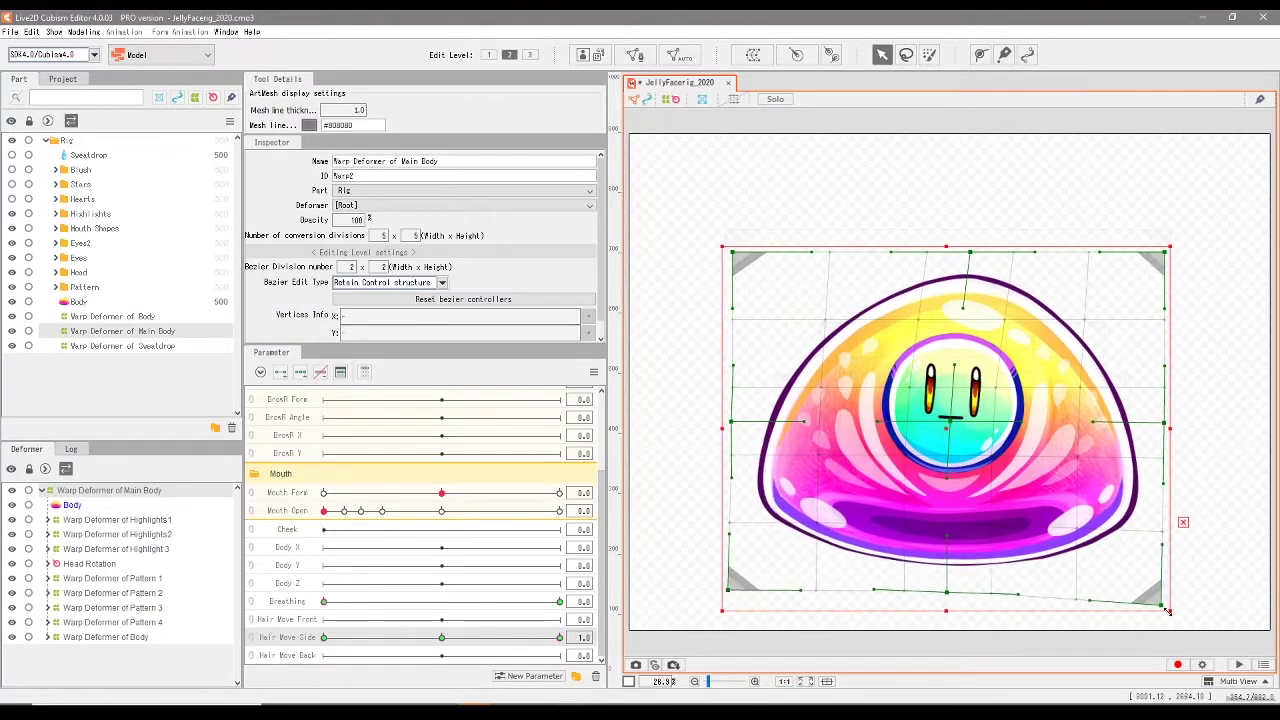
pyautogui.click(373, 637)
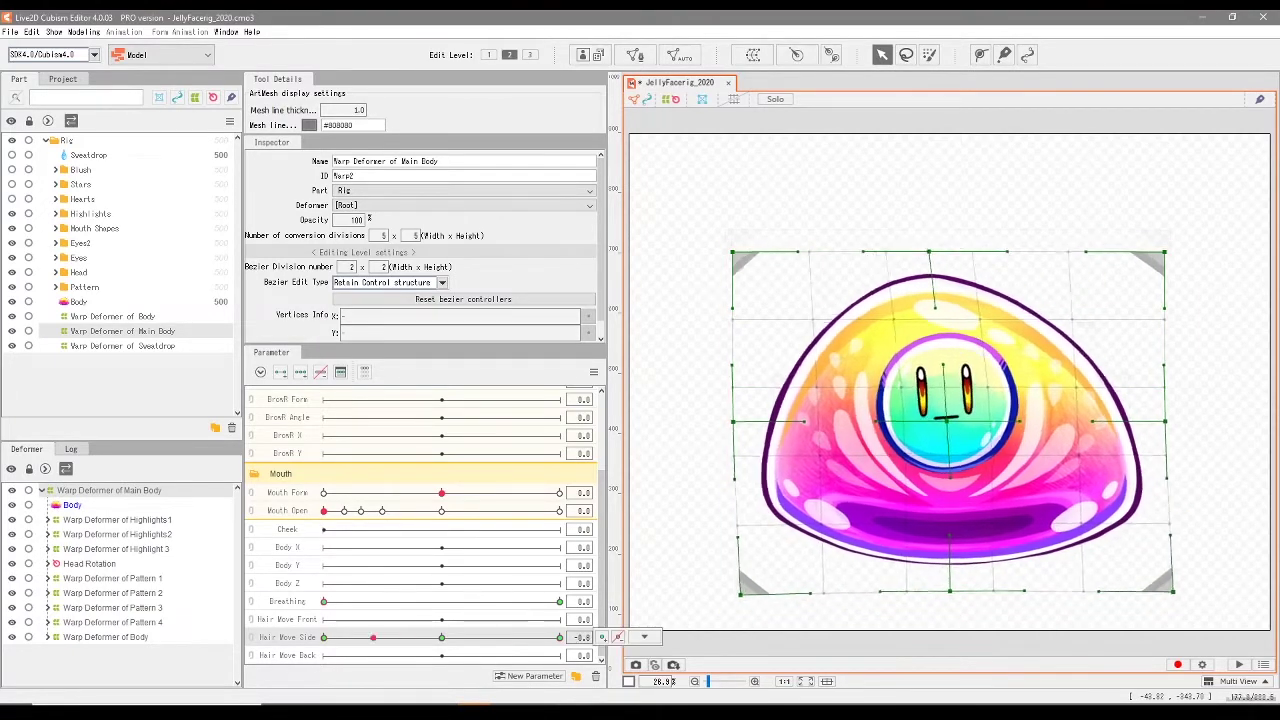
pyautogui.moveTo(393, 638); pyautogui.dragTo(559, 637)
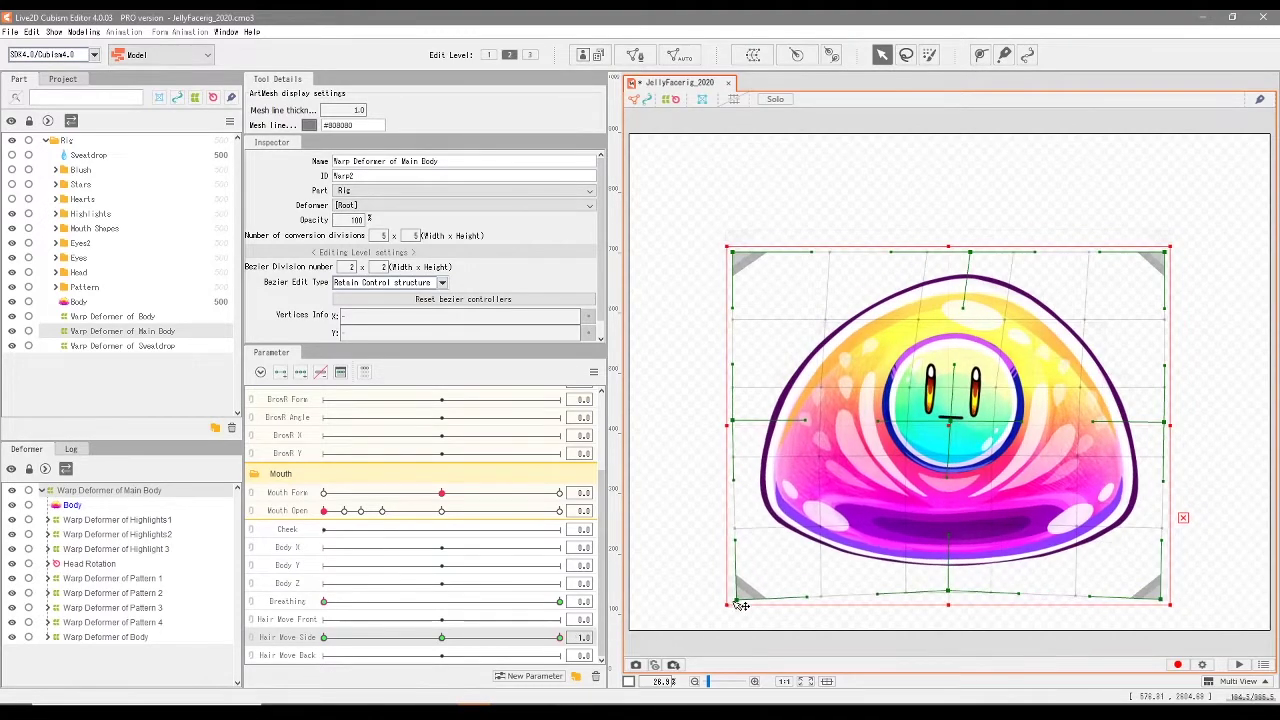
pyautogui.click(447, 637)
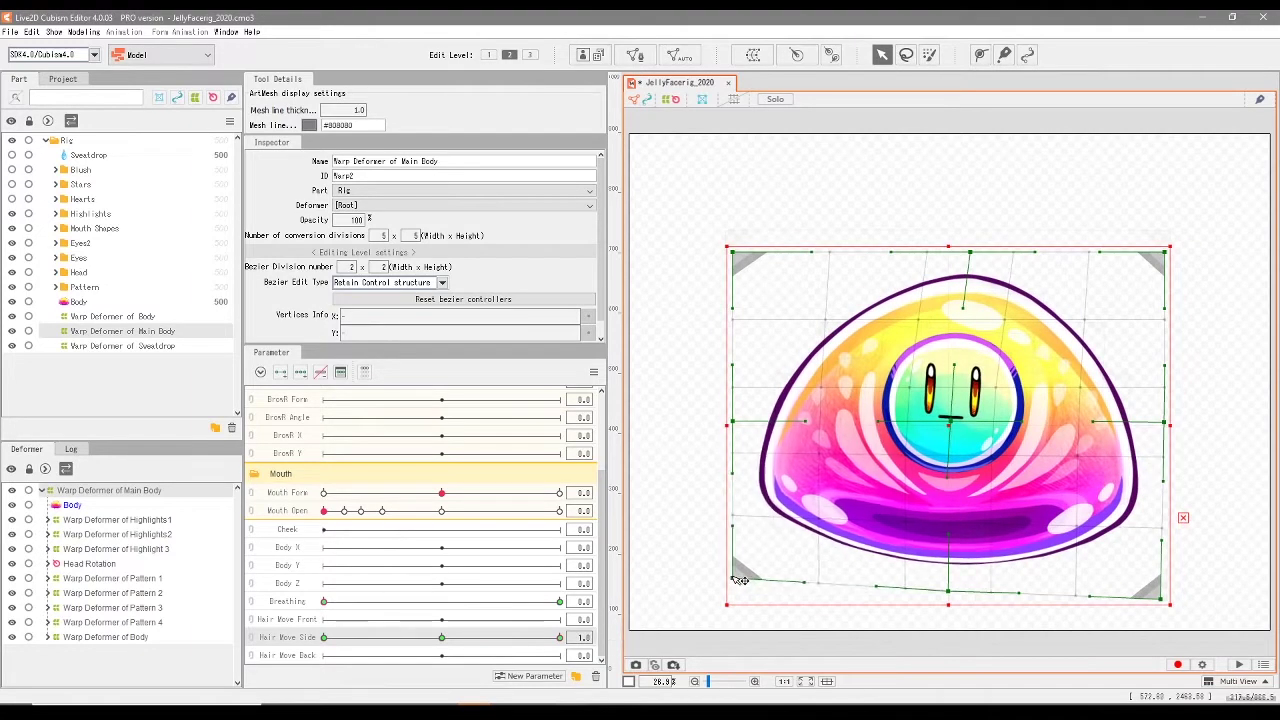
# Raise the lower-right corner at Hair Move Side -1.0, lower it slightly at 1.0, and preview the sway between both extremes.
pyautogui.click(396, 637)
pyautogui.moveTo(364, 691); pyautogui.dragTo(323, 680)
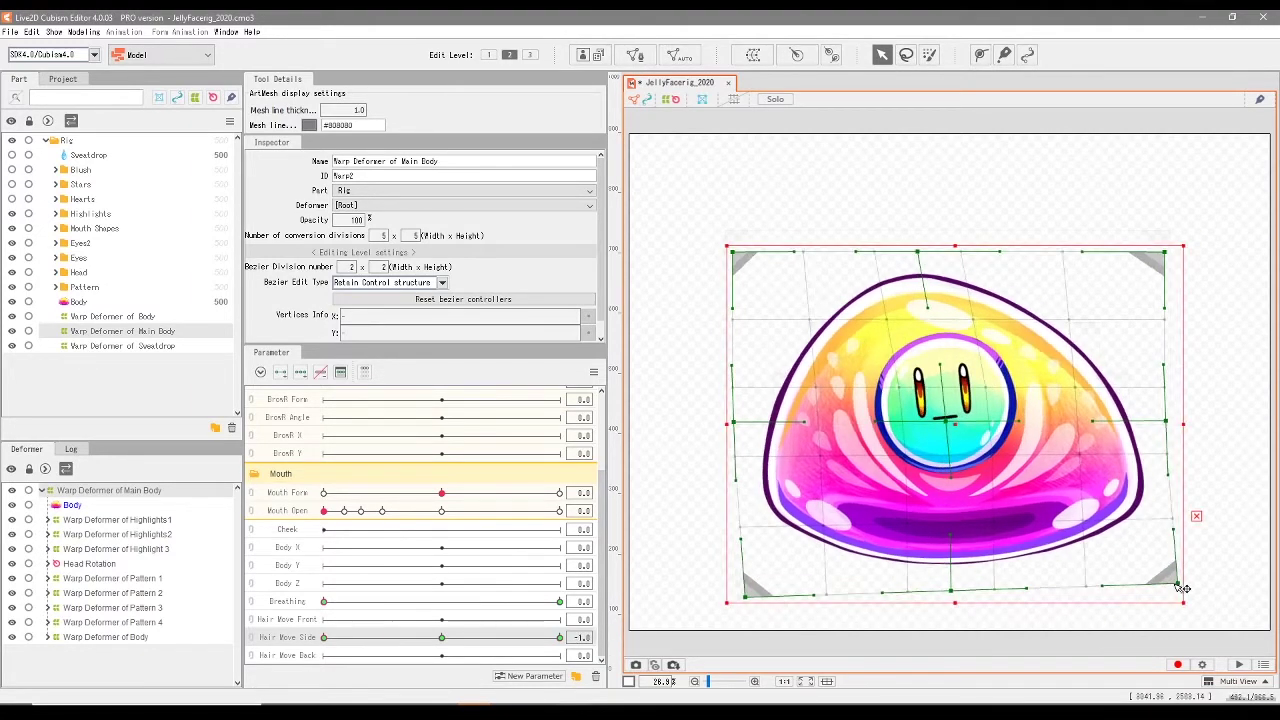
pyautogui.click(559, 637)
pyautogui.moveTo(411, 679); pyautogui.dragTo(572, 668)
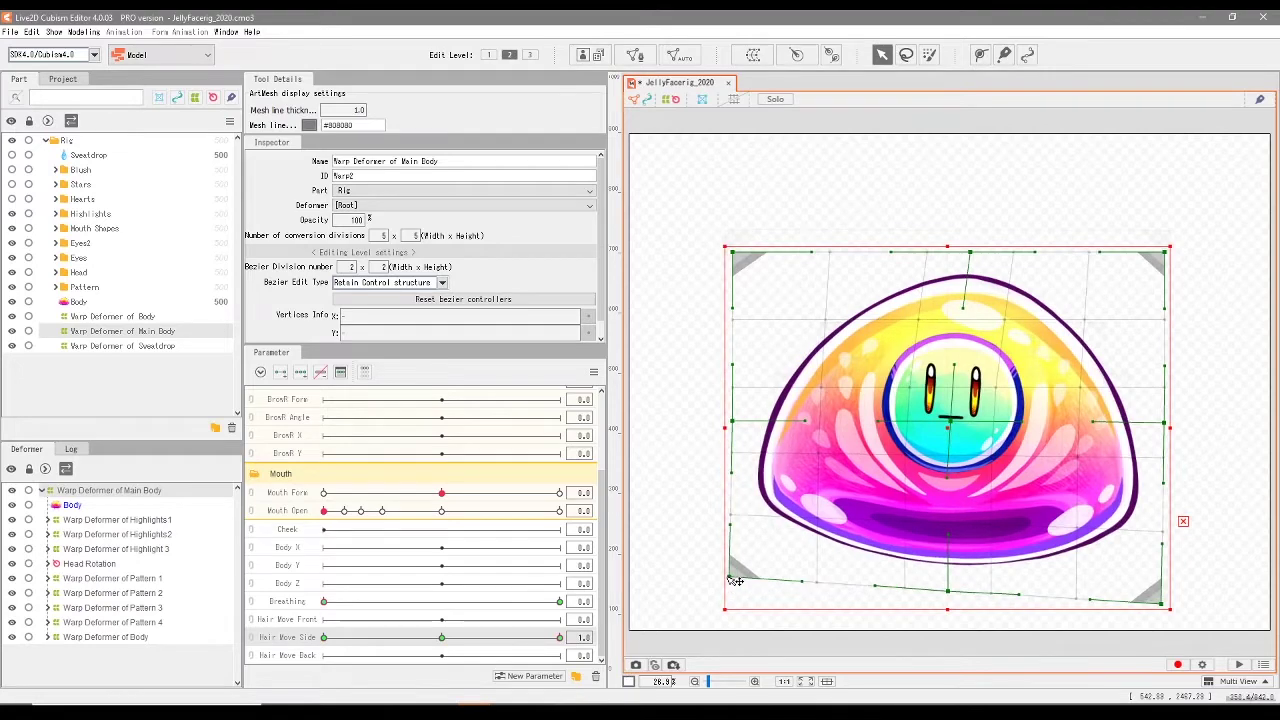
pyautogui.click(387, 637)
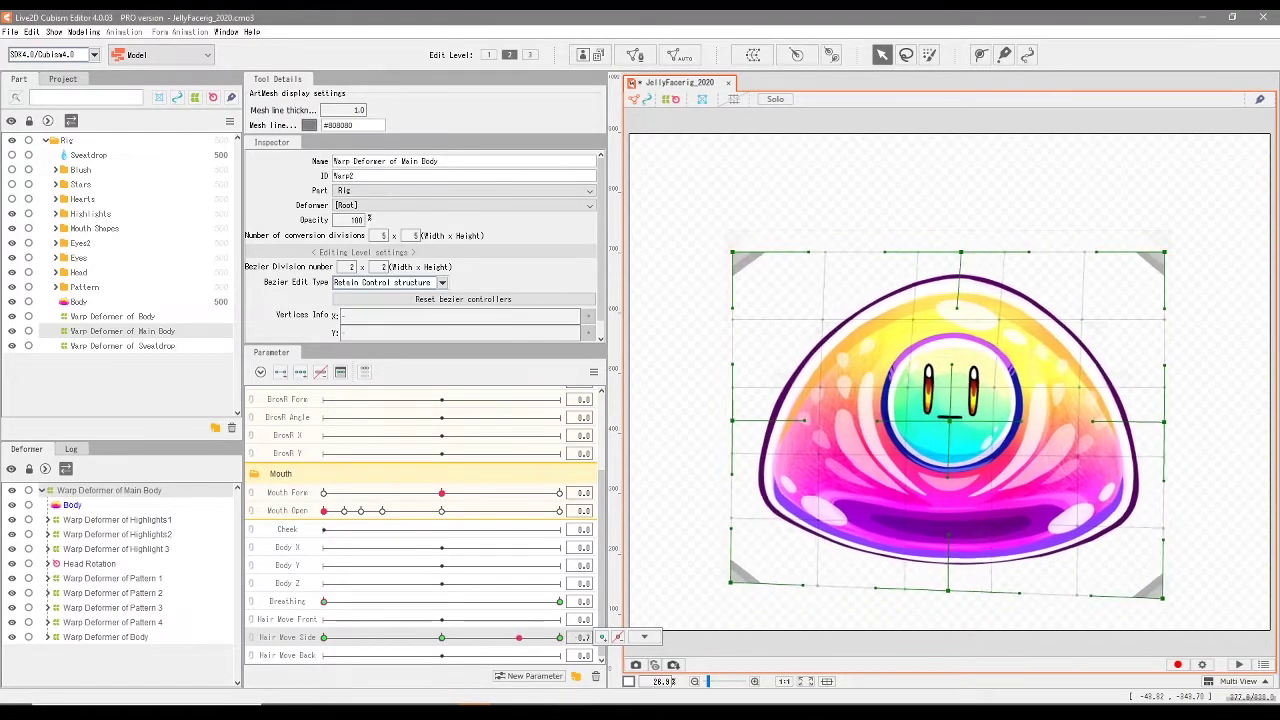
pyautogui.moveTo(471, 637); pyautogui.dragTo(414, 637)
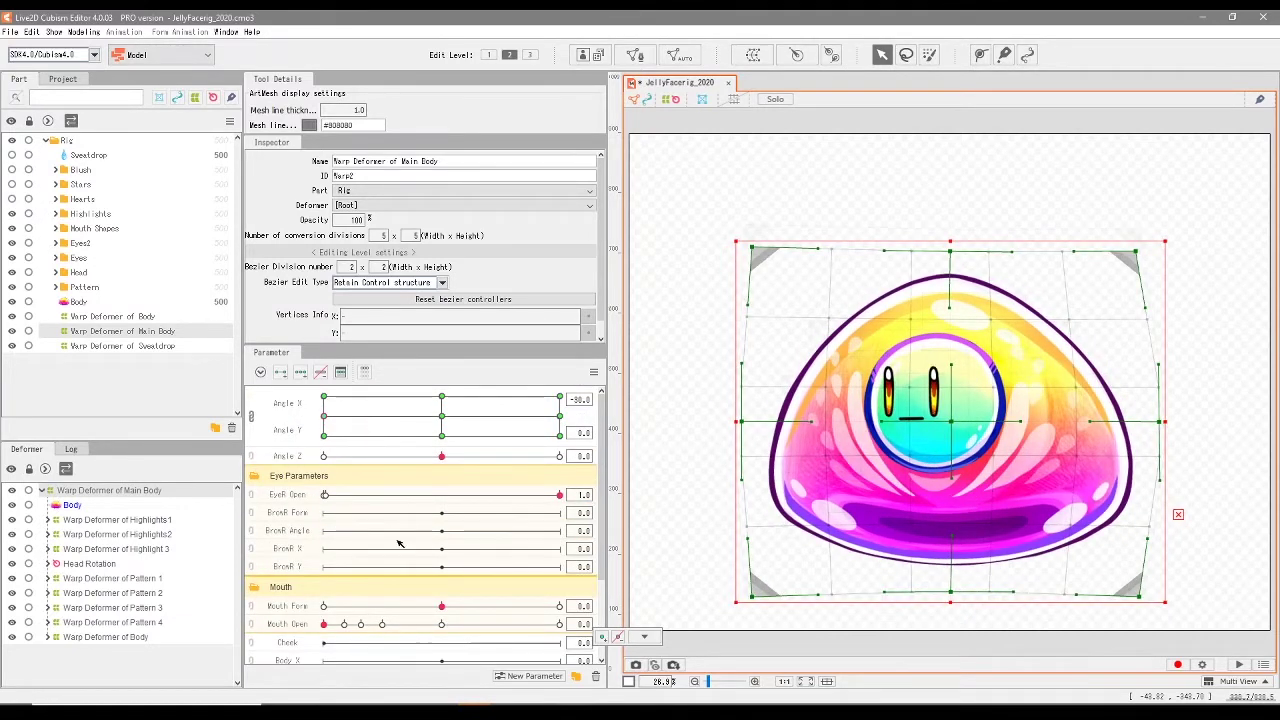
# With Angle X at -30.0 and Hair Move Side at -1.0, shift the deformer's top-centre point left and its lower corners right.
pyautogui.scroll(-3, 398, 543)
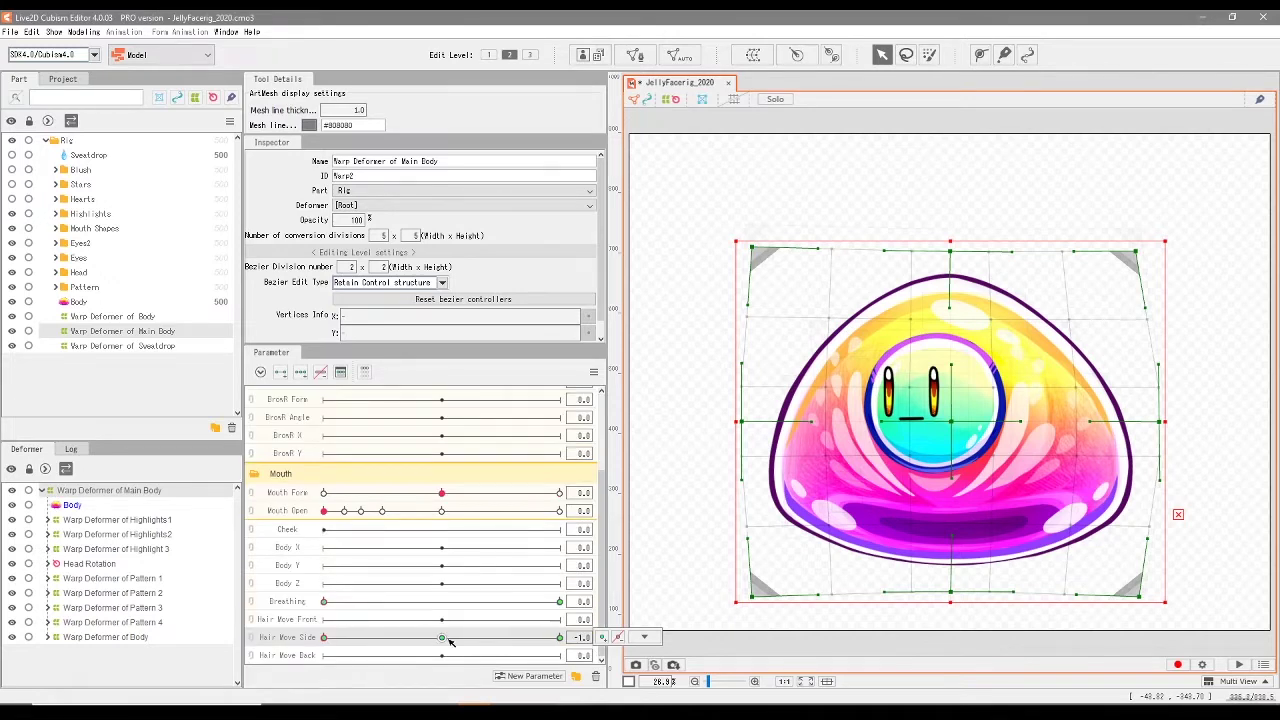
pyautogui.moveTo(448, 638); pyautogui.dragTo(323, 641)
pyautogui.scroll(3, 476, 587)
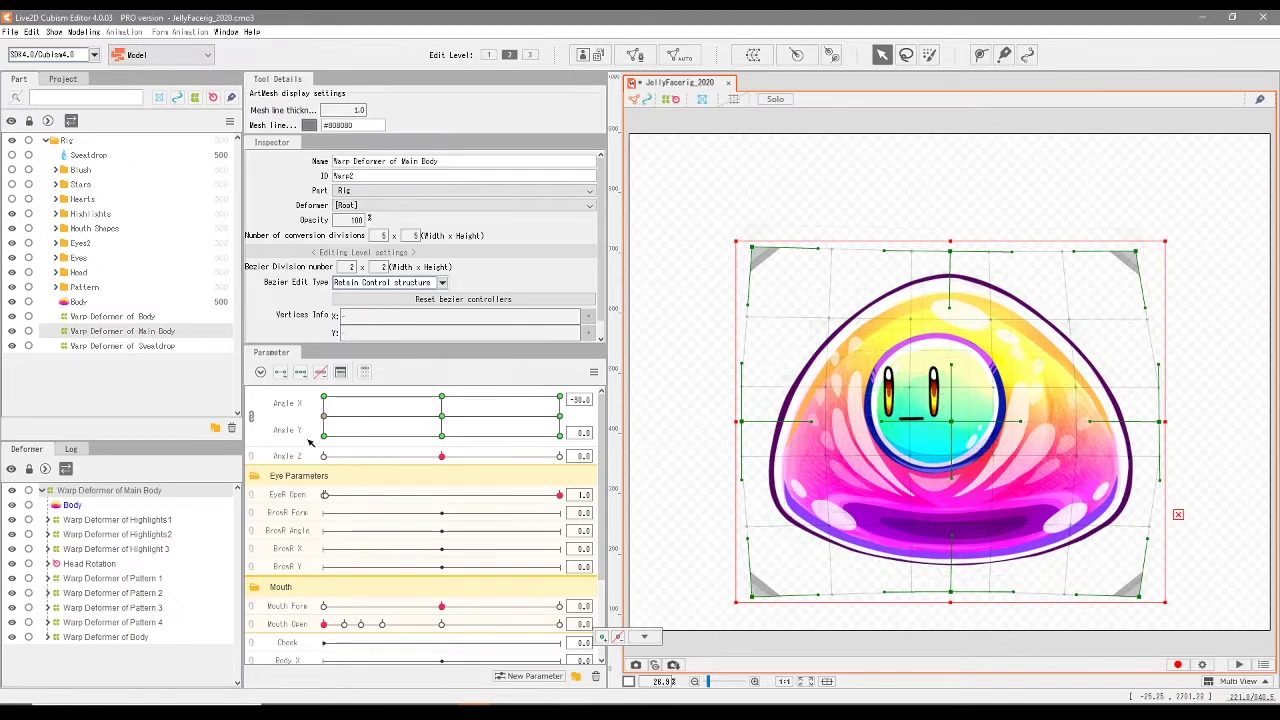
pyautogui.scroll(-3, 413, 622)
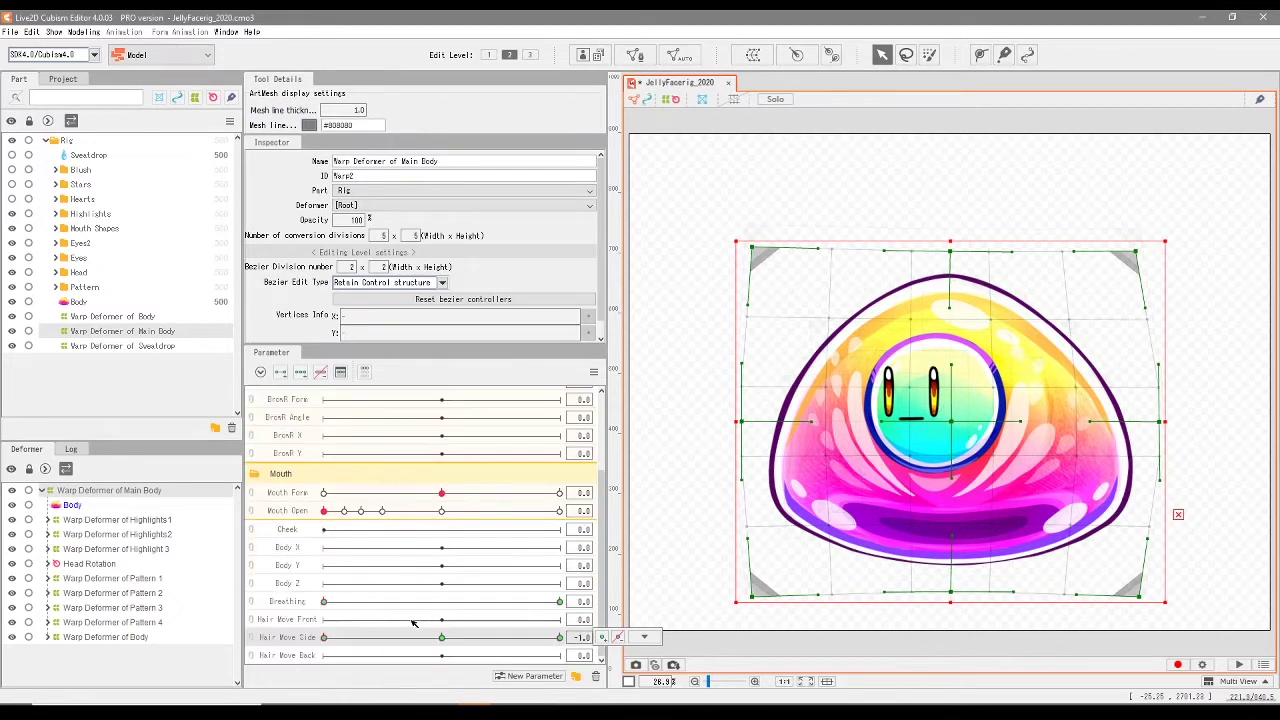
pyautogui.moveTo(950, 251); pyautogui.dragTo(923, 250)
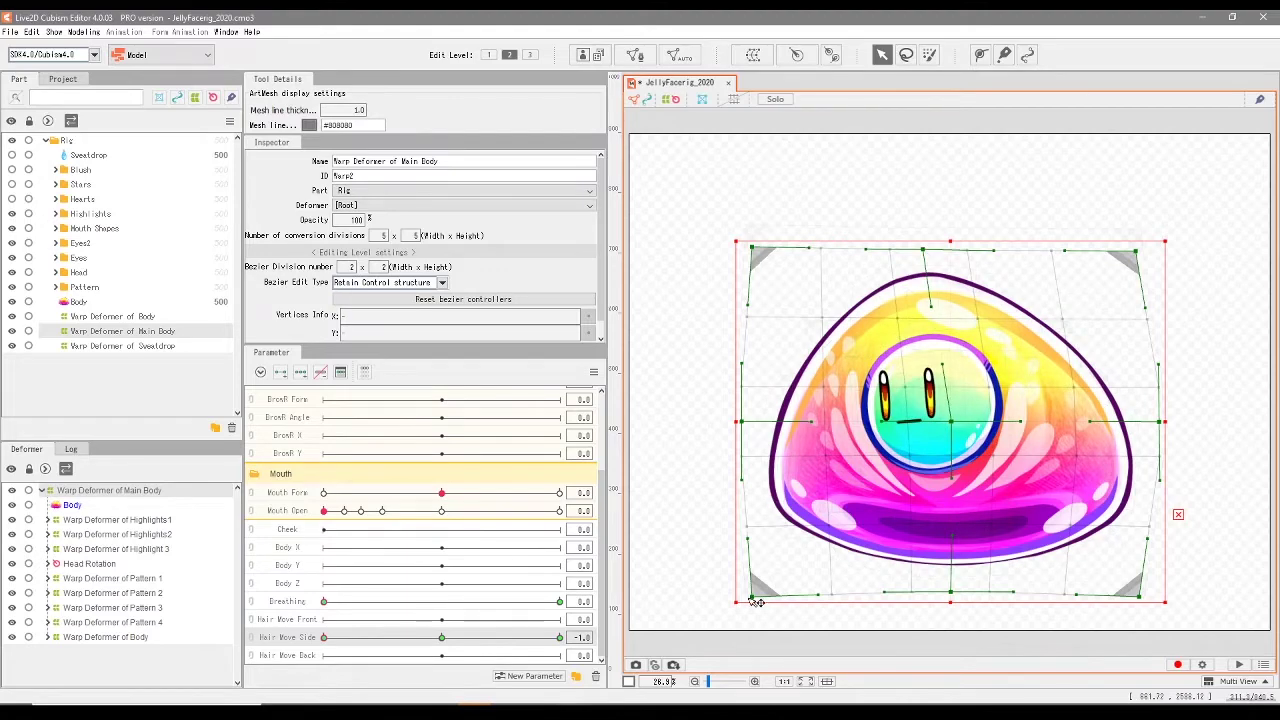
pyautogui.moveTo(752, 597); pyautogui.dragTo(763, 611)
pyautogui.moveTo(1139, 597); pyautogui.dragTo(1160, 583)
# Keeping Angle X at -30.0, set Hair Move Side to 1.0, shift the top-centre point right, raise the lower-left corner and drop the lower-right.
pyautogui.moveTo(371, 640); pyautogui.dragTo(618, 662)
pyautogui.moveTo(752, 597); pyautogui.dragTo(741, 585)
pyautogui.moveTo(1139, 597); pyautogui.dragTo(1145, 612)
pyautogui.moveTo(950, 251); pyautogui.dragTo(973, 254)
pyautogui.moveTo(560, 638); pyautogui.dragTo(834, 634)
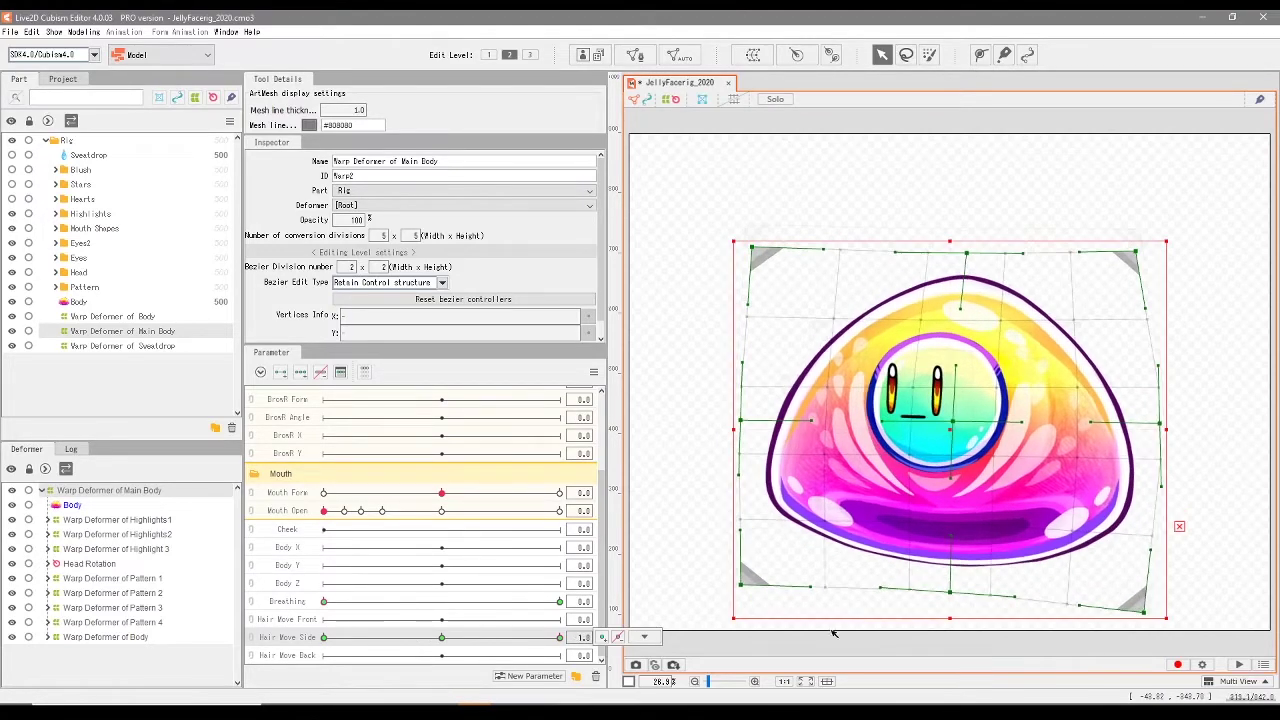
# With Angle X at 30.0 and Hair Move Side at 1.0, shift the deformer's top-centre point right and its lower-right corner inward.
pyautogui.moveTo(560, 638); pyautogui.dragTo(517, 616)
pyautogui.scroll(3, 519, 616)
pyautogui.click(560, 416)
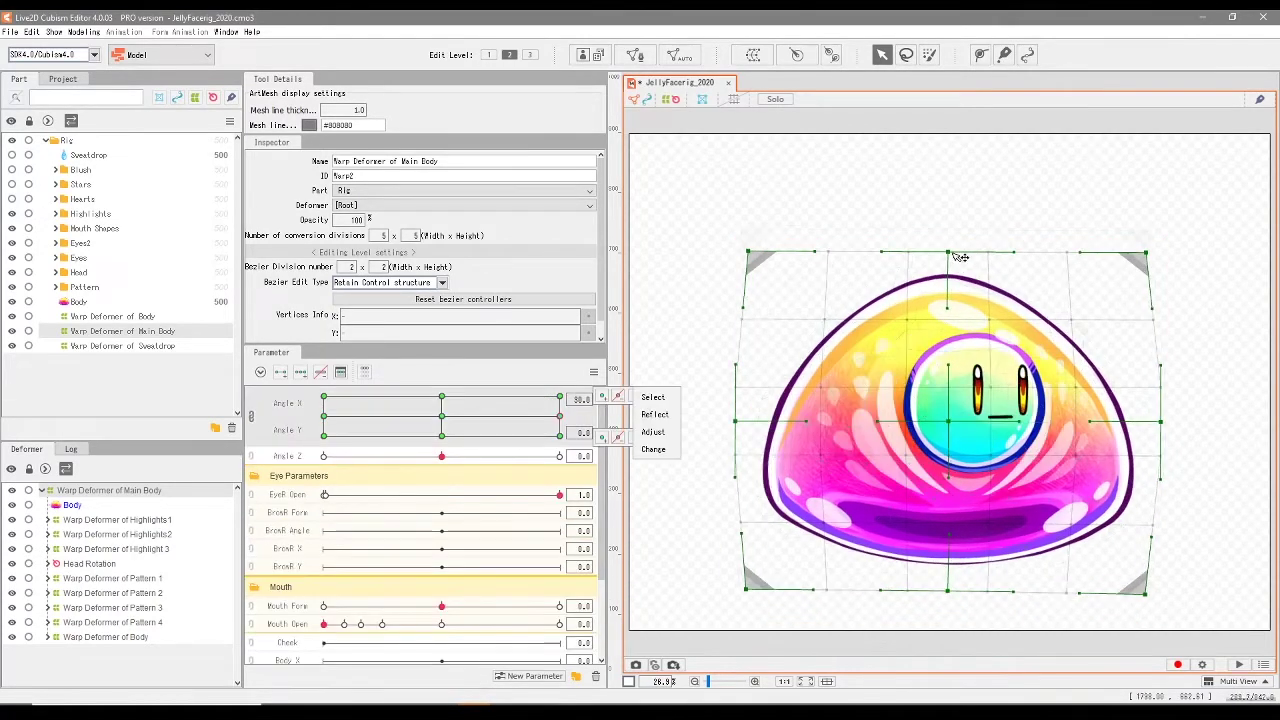
pyautogui.scroll(-3, 435, 598)
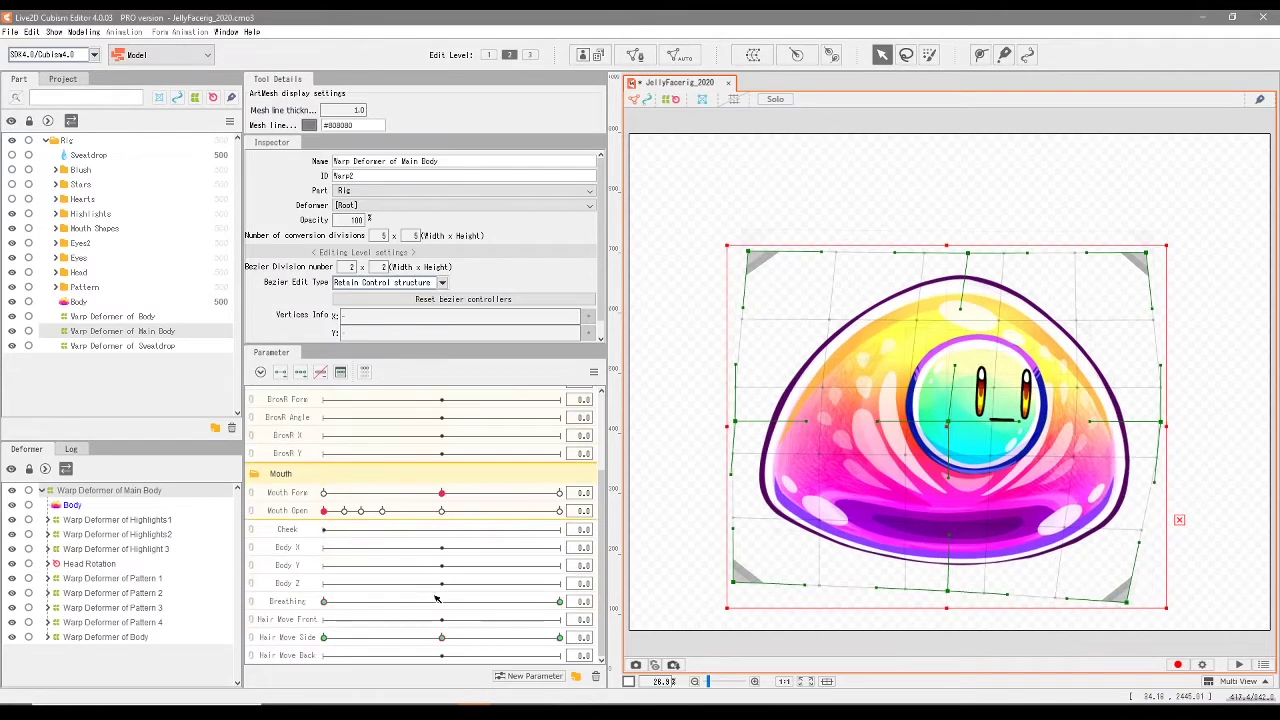
pyautogui.click(559, 637)
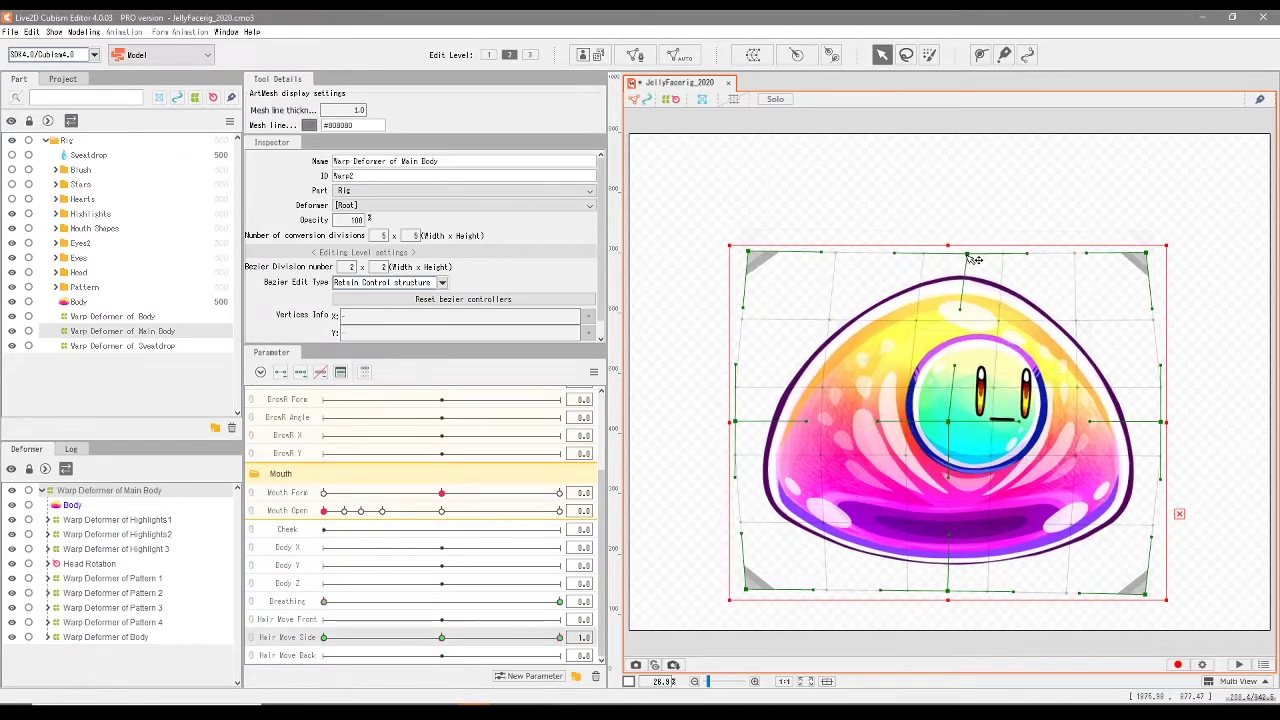
pyautogui.moveTo(1145, 594); pyautogui.dragTo(1134, 594)
# With Angle X at 30.0 and Hair Move Side at -1.0, shift the deformer's top-centre point left and its lower corners right.
pyautogui.click(323, 637)
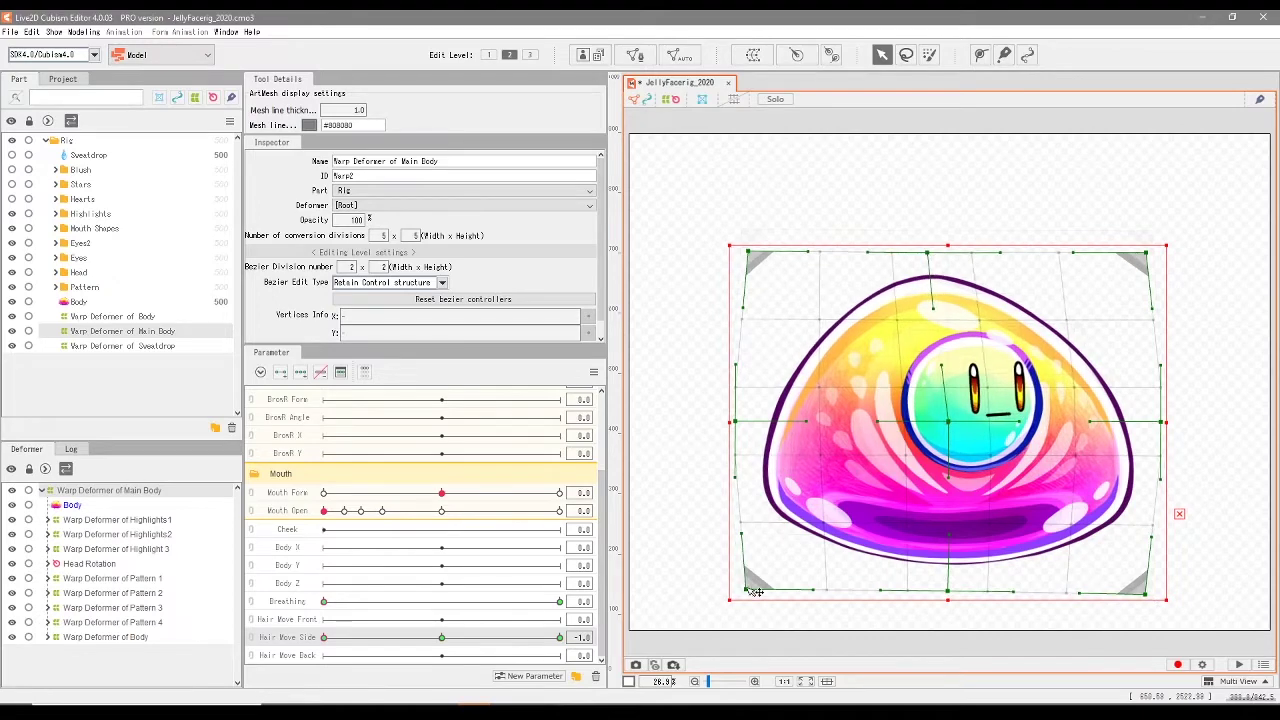
pyautogui.moveTo(749, 592); pyautogui.dragTo(763, 593)
pyautogui.moveTo(1145, 593); pyautogui.dragTo(1154, 593)
pyautogui.moveTo(324, 637); pyautogui.dragTo(523, 640)
# At Angle X 0.0, Angle Y 30.0 and Hair Move Side 1.0, move the top-centre point right, raise the lower-left corner and drop the lower-right.
pyautogui.scroll(3, 352, 566)
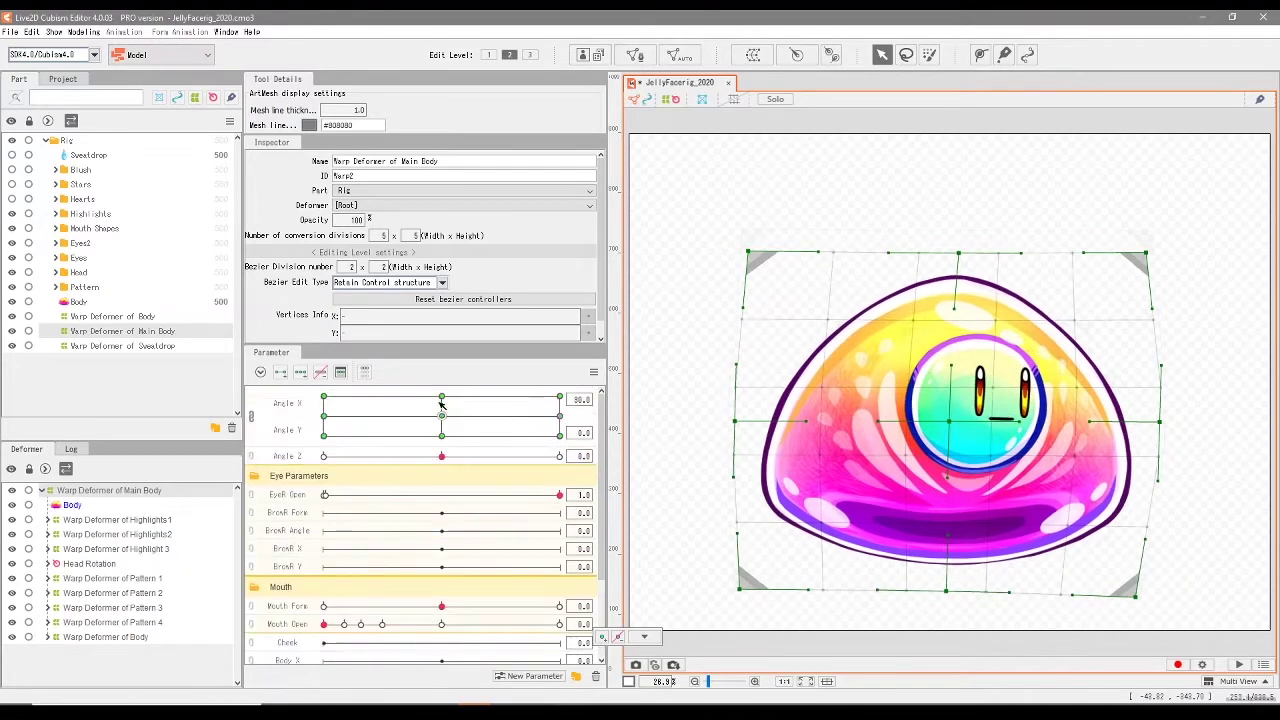
pyautogui.click(441, 398)
pyautogui.scroll(-3, 500, 600)
pyautogui.click(559, 638)
pyautogui.moveTo(949, 243); pyautogui.dragTo(965, 244)
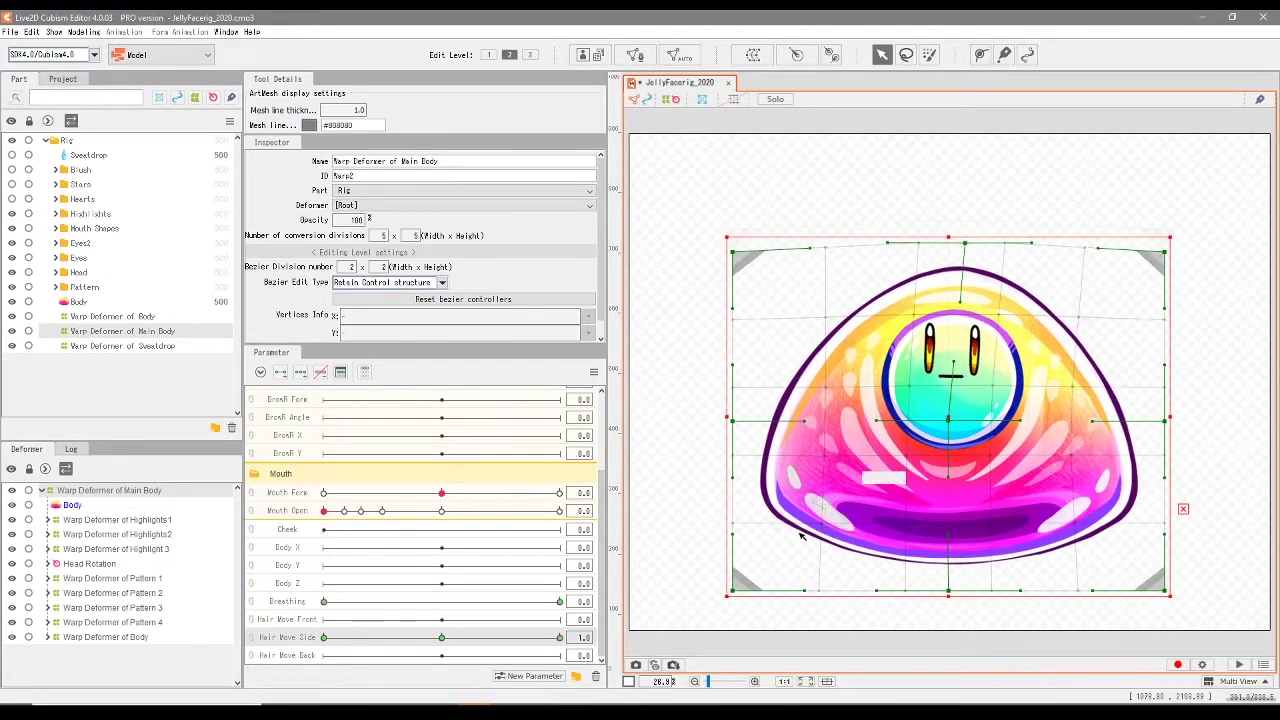
pyautogui.moveTo(733, 590); pyautogui.dragTo(723, 585)
pyautogui.moveTo(1164, 591); pyautogui.dragTo(1158, 601)
# Keeping Angle Y at 30.0, set Hair Move Side to -1.0, shift the top-centre point left and the lower corners right, and preview the sway.
pyautogui.click(323, 637)
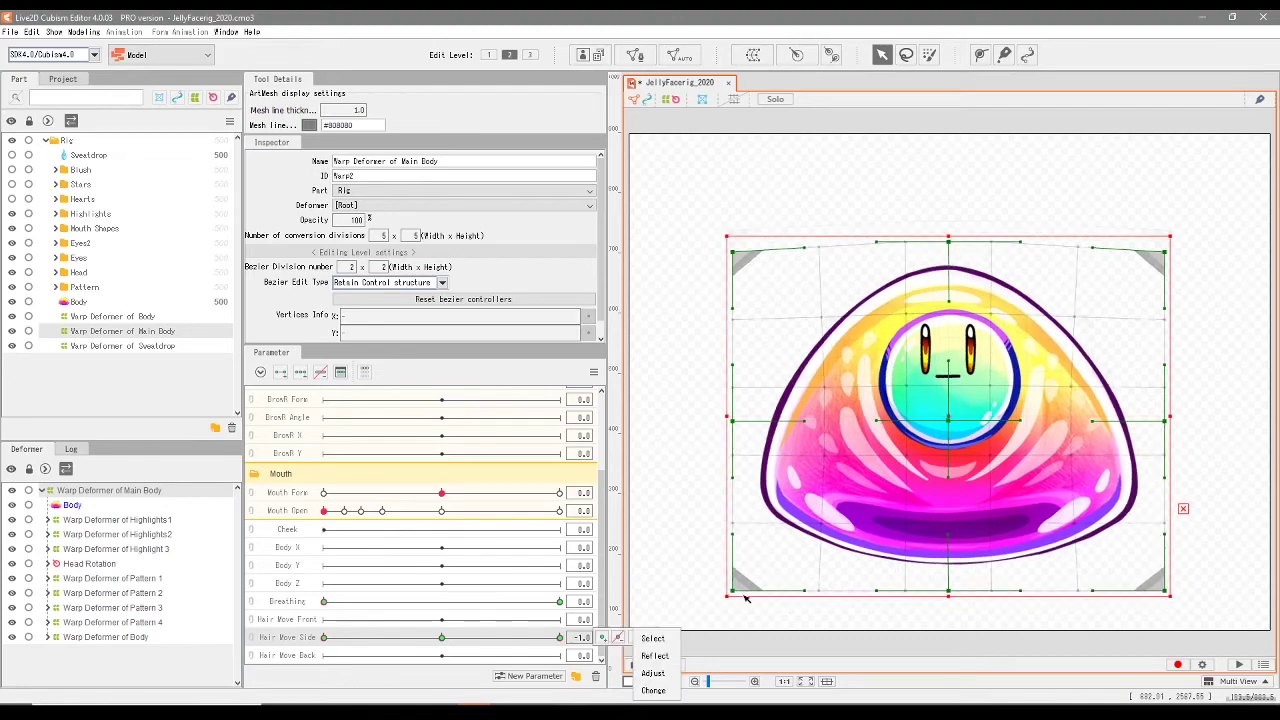
pyautogui.moveTo(949, 243); pyautogui.dragTo(937, 243)
pyautogui.moveTo(733, 590); pyautogui.dragTo(739, 595)
pyautogui.moveTo(1164, 590); pyautogui.dragTo(1172, 592)
pyautogui.moveTo(540, 638); pyautogui.dragTo(511, 689)
pyautogui.click(559, 638)
# Compare the main body's shapes at Angle Y -30.0 and 30.0 with Hair Move Side at -1.0.
pyautogui.scroll(3, 500, 560)
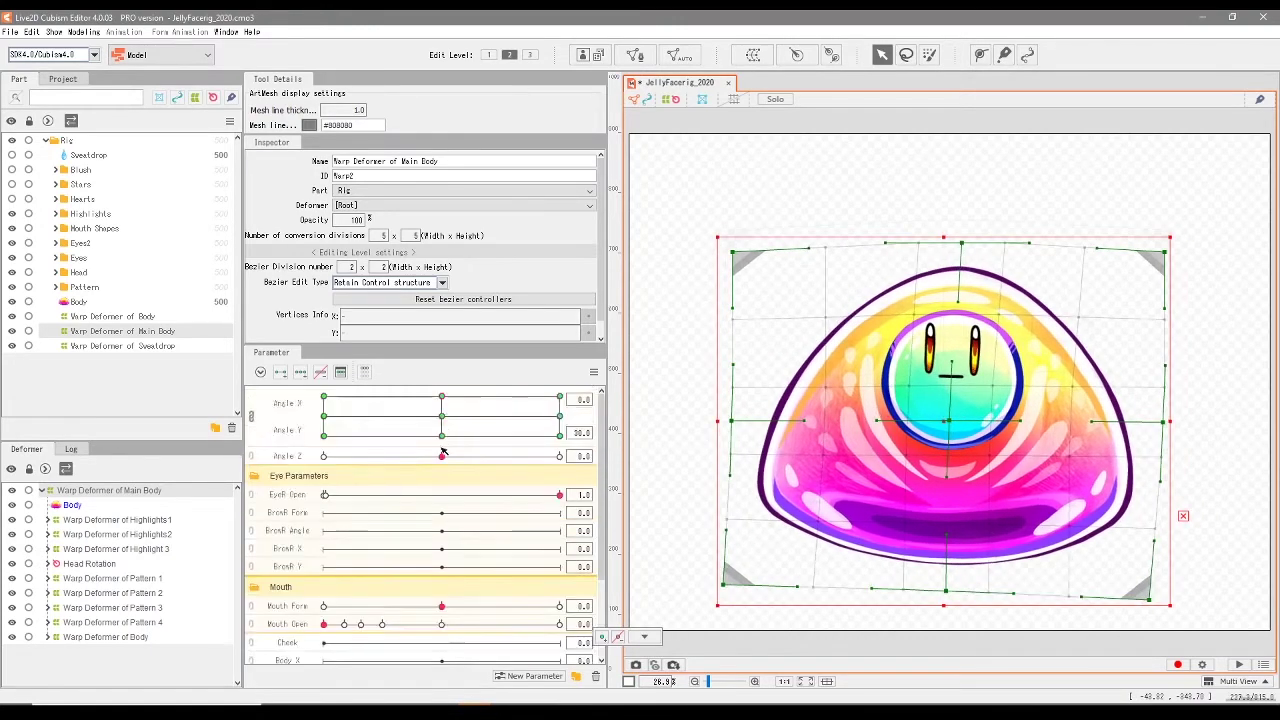
pyautogui.click(442, 438)
pyautogui.scroll(-3, 462, 580)
pyautogui.click(323, 637)
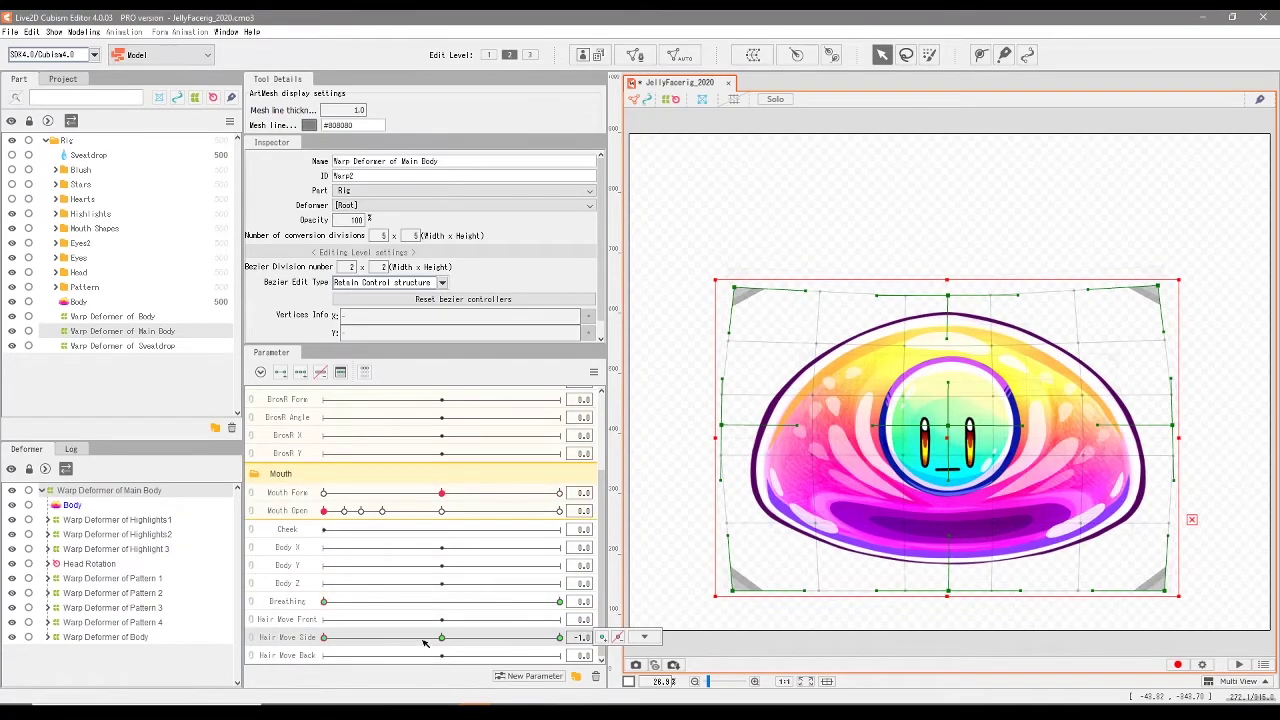
pyautogui.scroll(3, 428, 620)
pyautogui.moveTo(442, 436); pyautogui.dragTo(442, 396)
pyautogui.scroll(-3, 458, 580)
pyautogui.scroll(3, 461, 510)
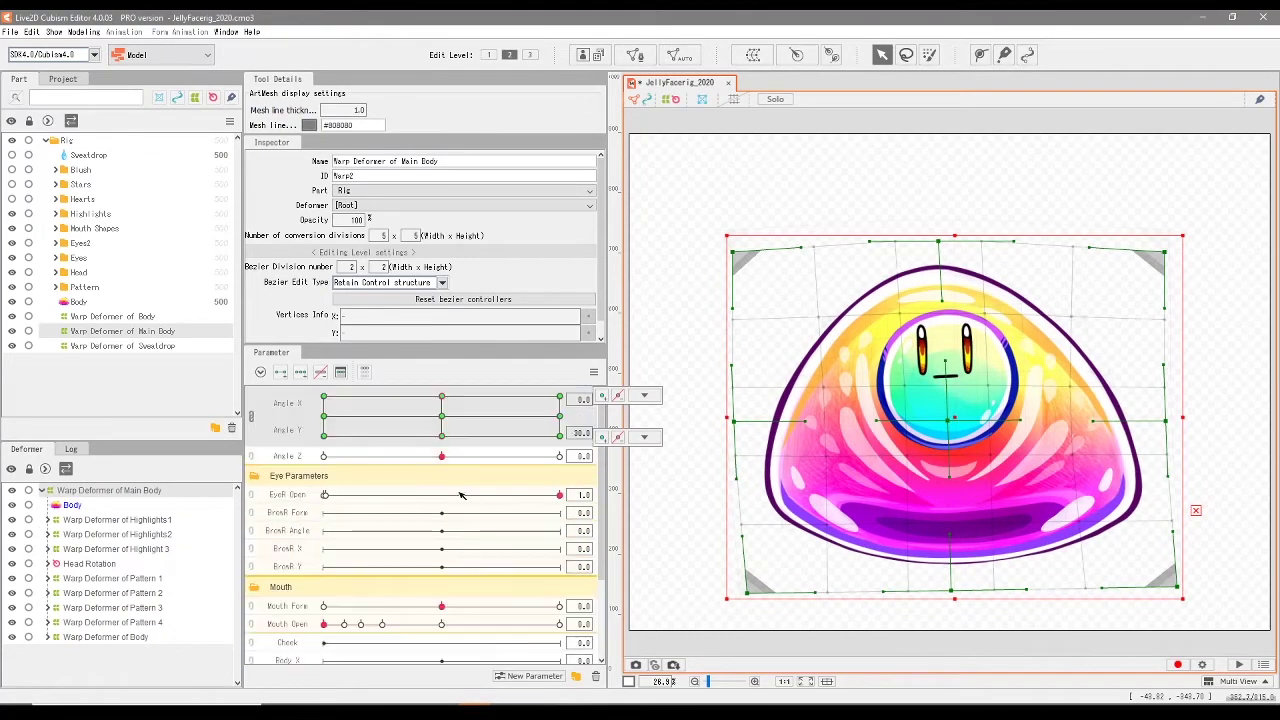
# With Angle Y at -30.0 and Hair Move Side at -1.0, shift the deformer's top-centre point left and both lower corners right.
pyautogui.click(442, 436)
pyautogui.scroll(-3, 440, 530)
pyautogui.click(323, 638)
pyautogui.hotkey('ctrl', 'v')
pyautogui.hotkey('ctrl', 'z')
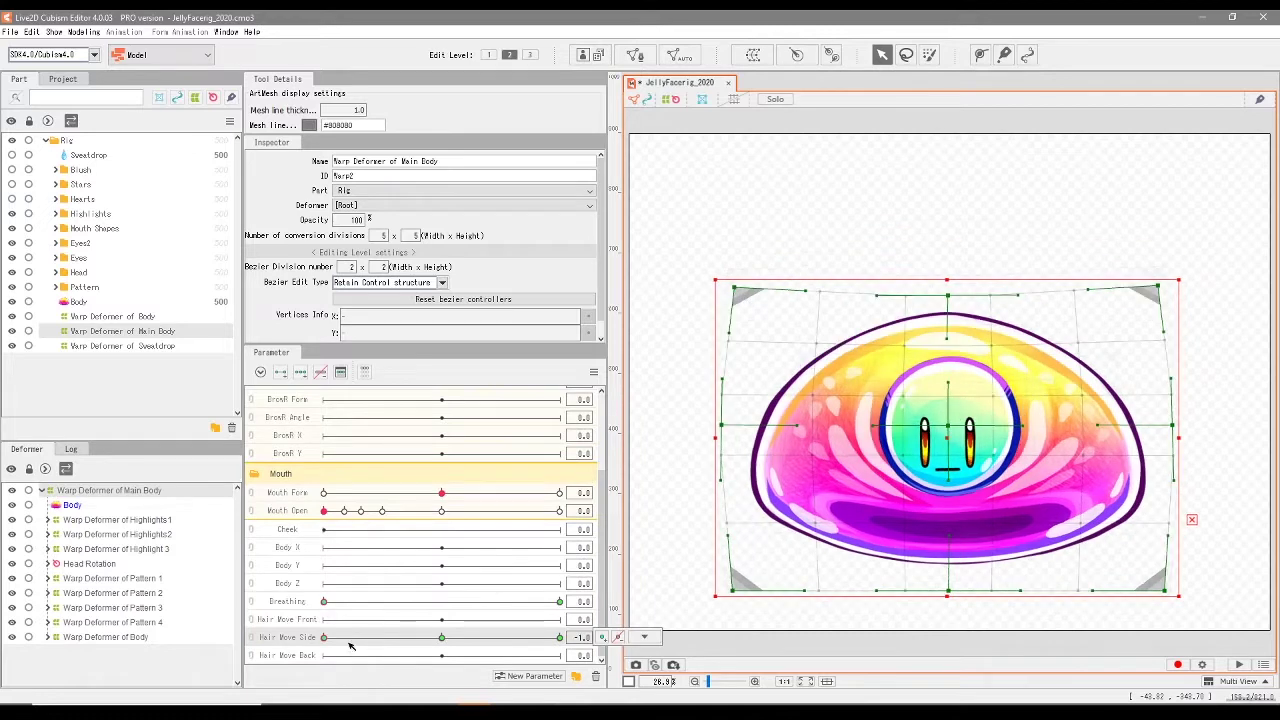
pyautogui.moveTo(948, 295); pyautogui.dragTo(929, 295)
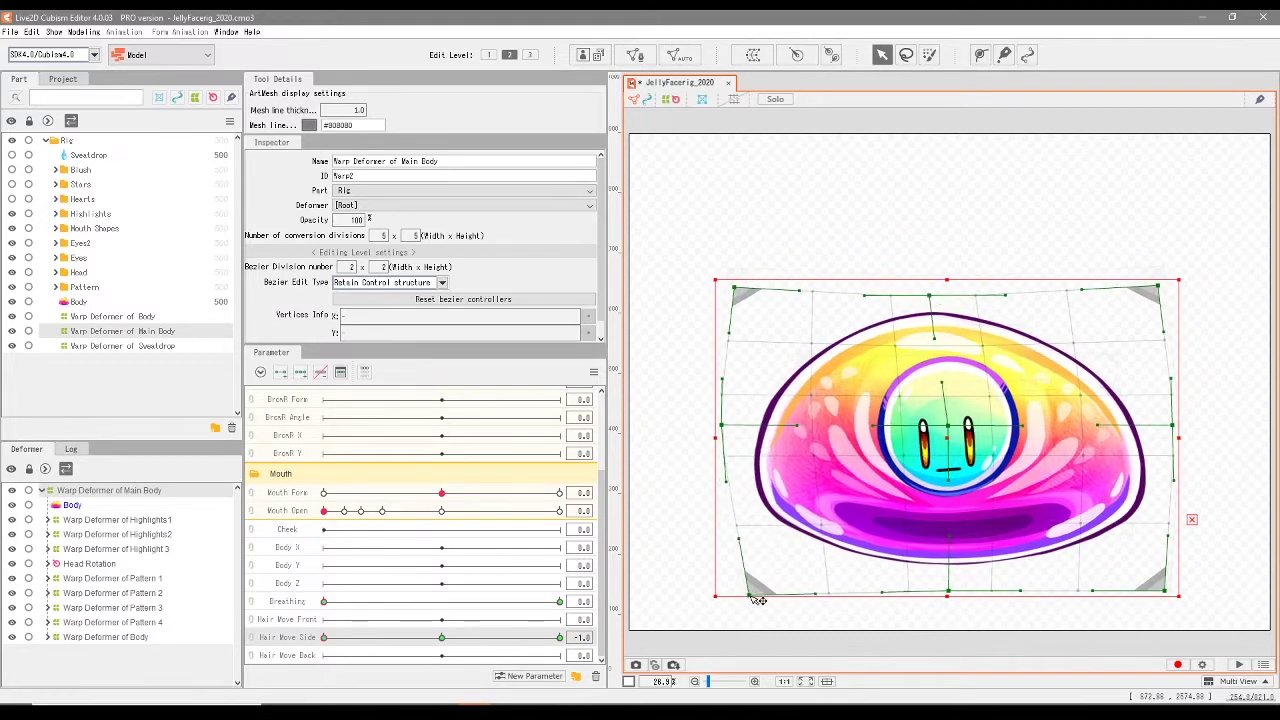
pyautogui.moveTo(750, 596); pyautogui.dragTo(751, 596)
pyautogui.moveTo(1165, 591); pyautogui.dragTo(1183, 595)
# Keeping Angle Y at -30.0, set Hair Move Side to 1.0, shift the top-centre point right and the lower-right corner inward, and preview the sway.
pyautogui.click(560, 638)
pyautogui.moveTo(948, 295); pyautogui.dragTo(966, 296)
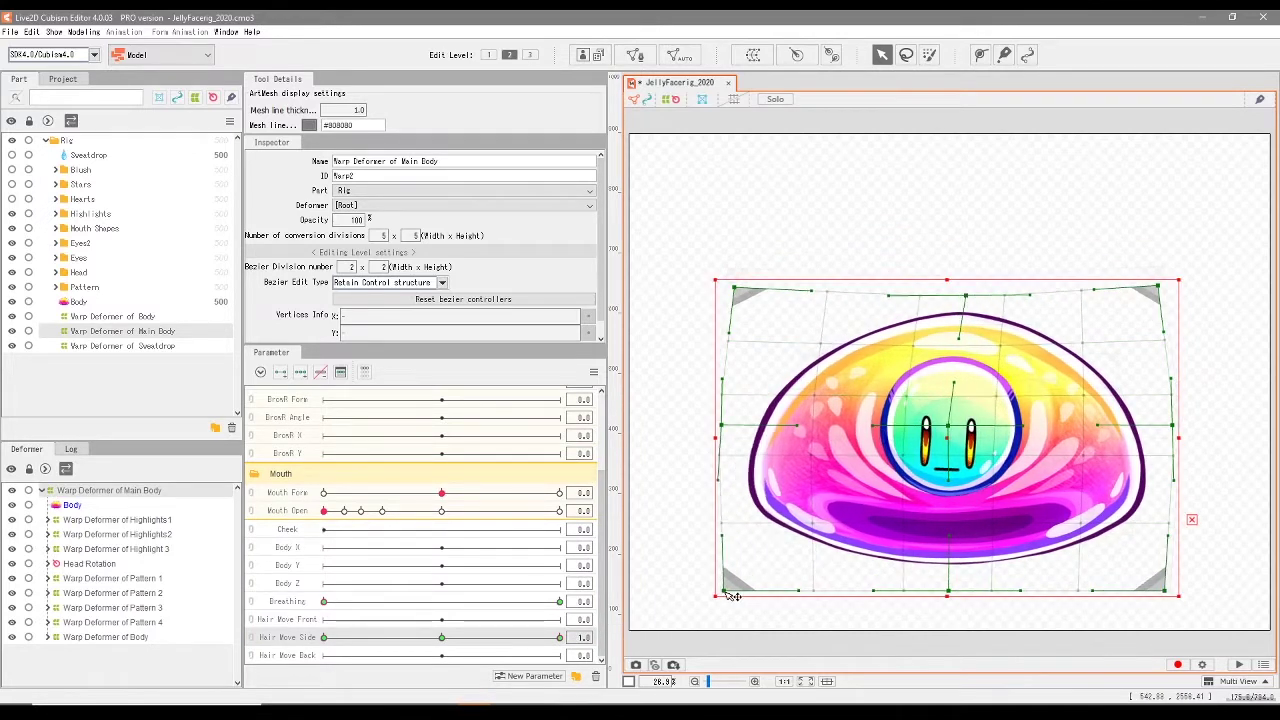
pyautogui.scroll(3, 490, 577)
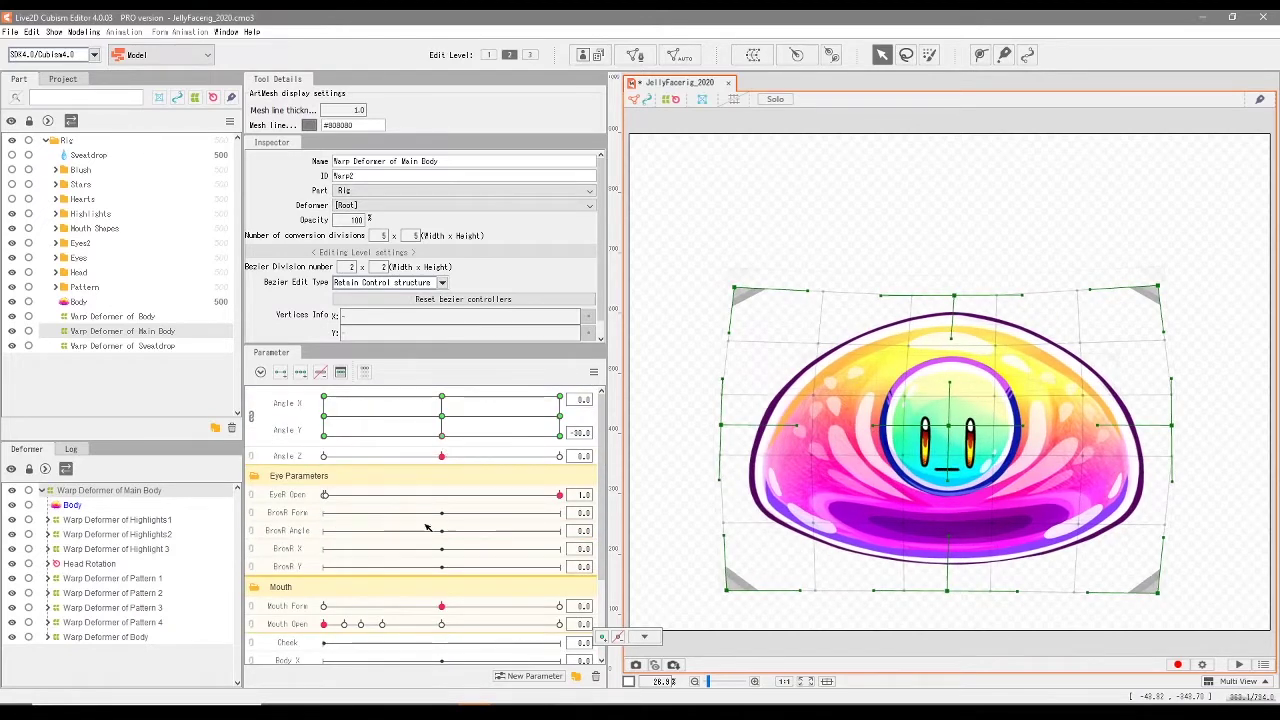
pyautogui.scroll(-3, 440, 570)
pyautogui.moveTo(397, 638); pyautogui.dragTo(442, 640)
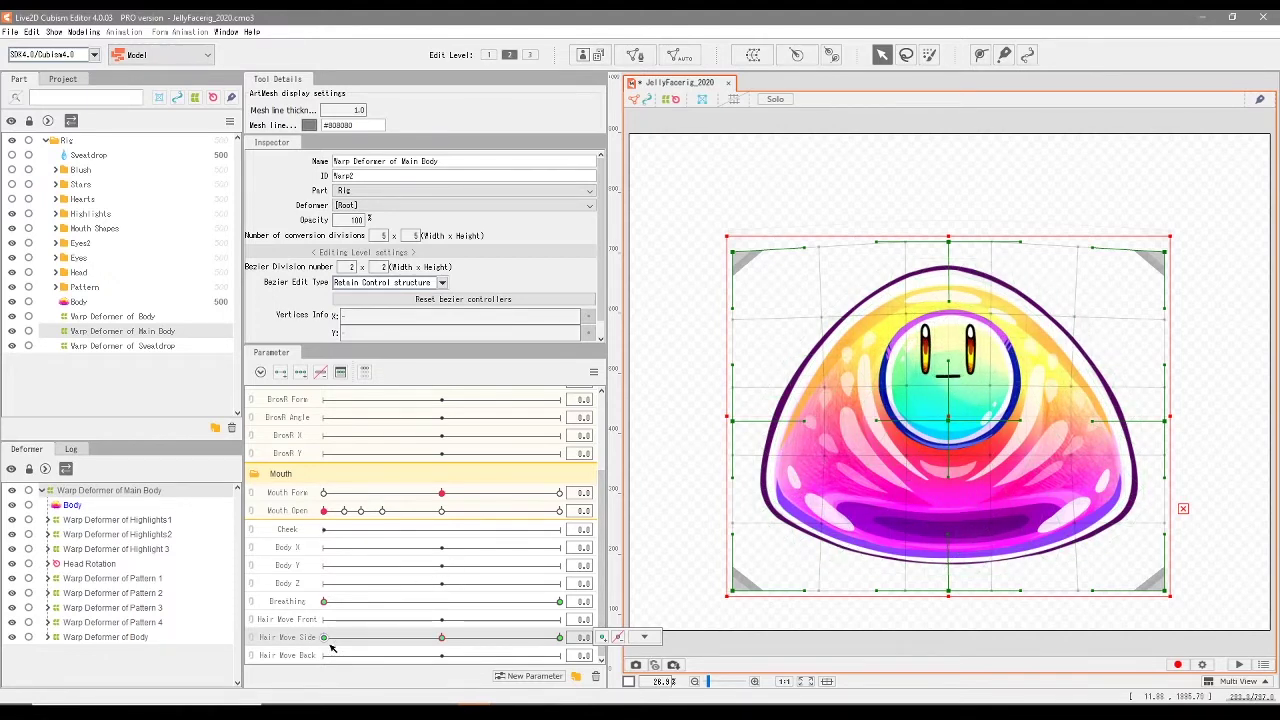
# In the stretched-up pose, lower the deformer's top-centre point at Hair Move Side -1.0 and raise it at Hair Move Side 1.0.
pyautogui.moveTo(441, 641); pyautogui.dragTo(292, 647)
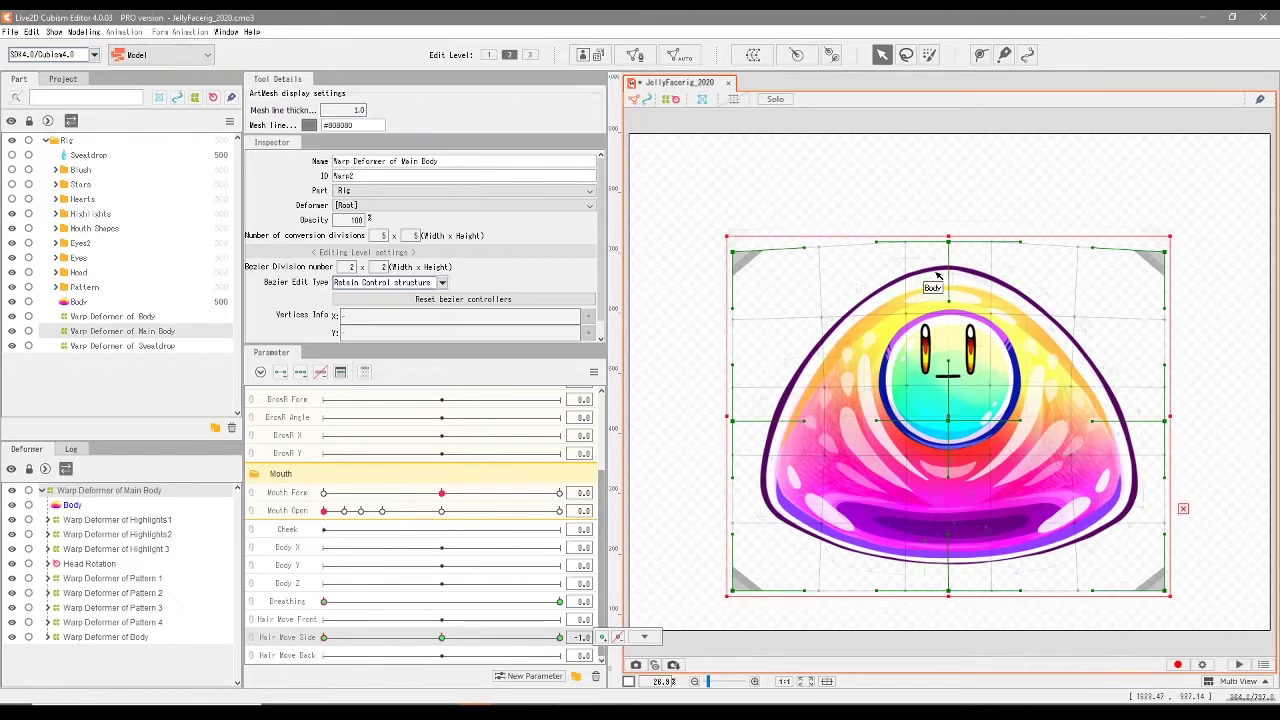
pyautogui.moveTo(949, 244); pyautogui.dragTo(958, 270)
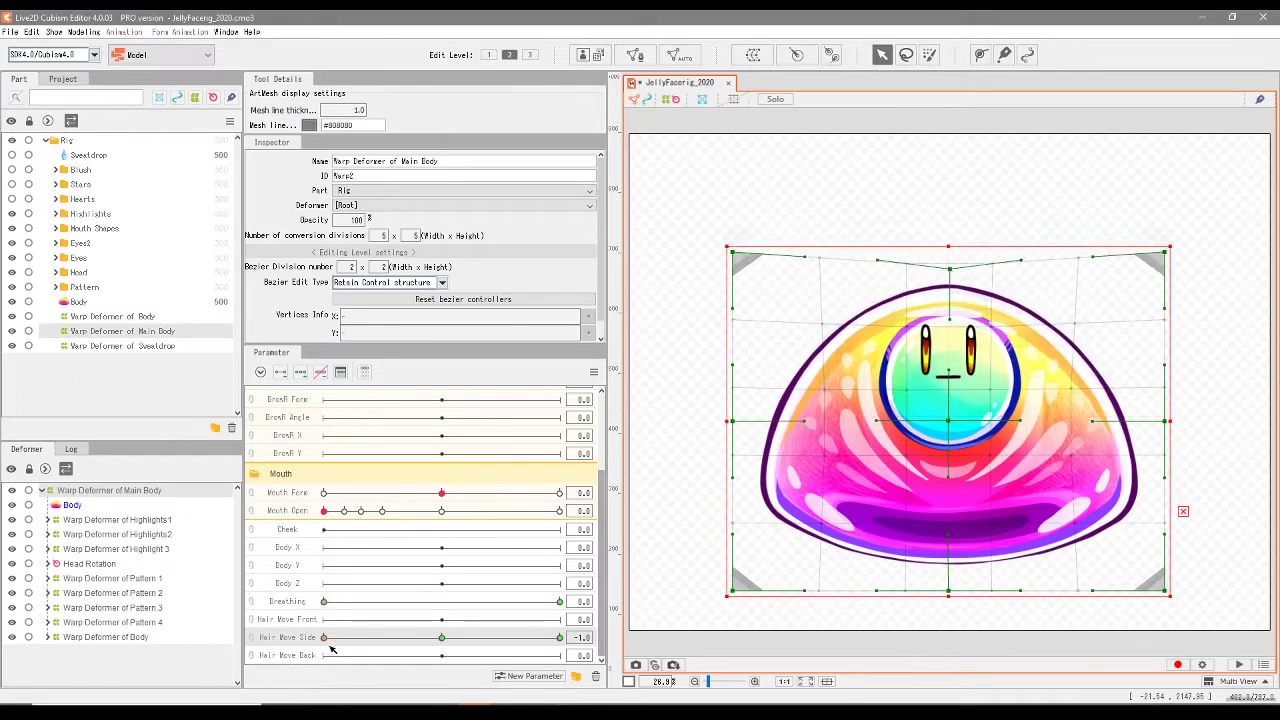
pyautogui.moveTo(325, 642); pyautogui.dragTo(573, 641)
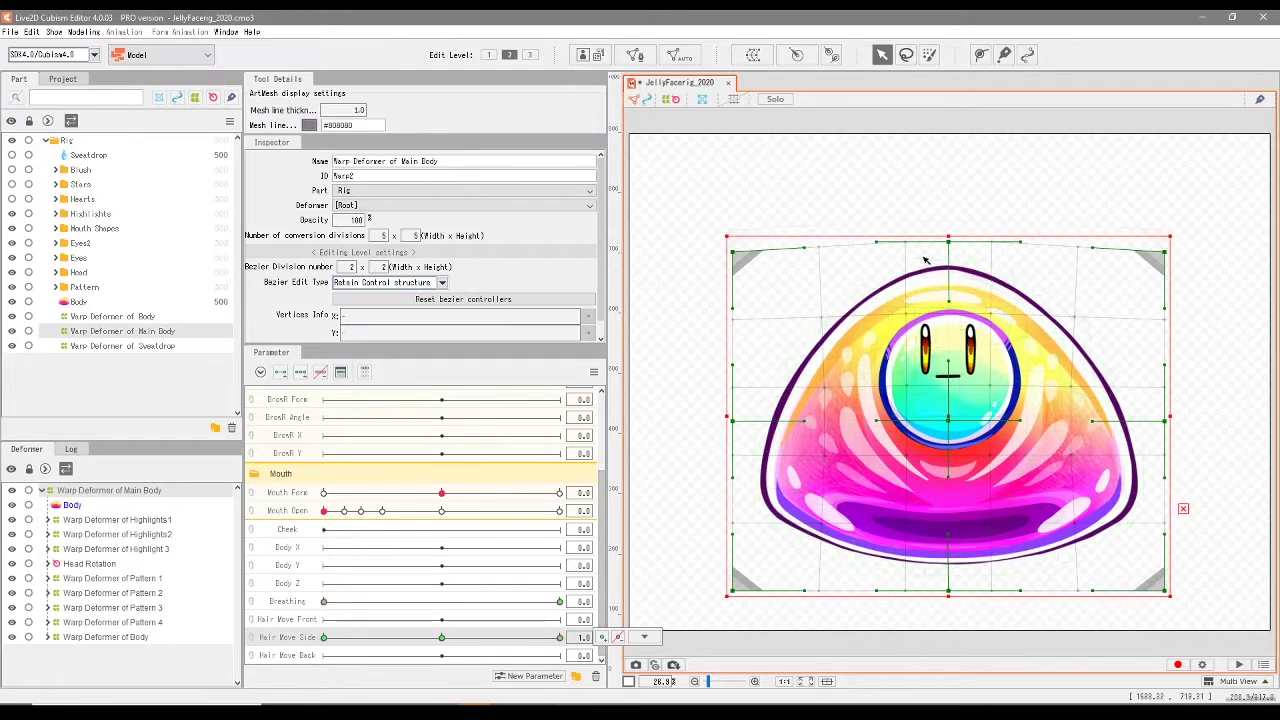
pyautogui.moveTo(958, 243); pyautogui.dragTo(958, 228)
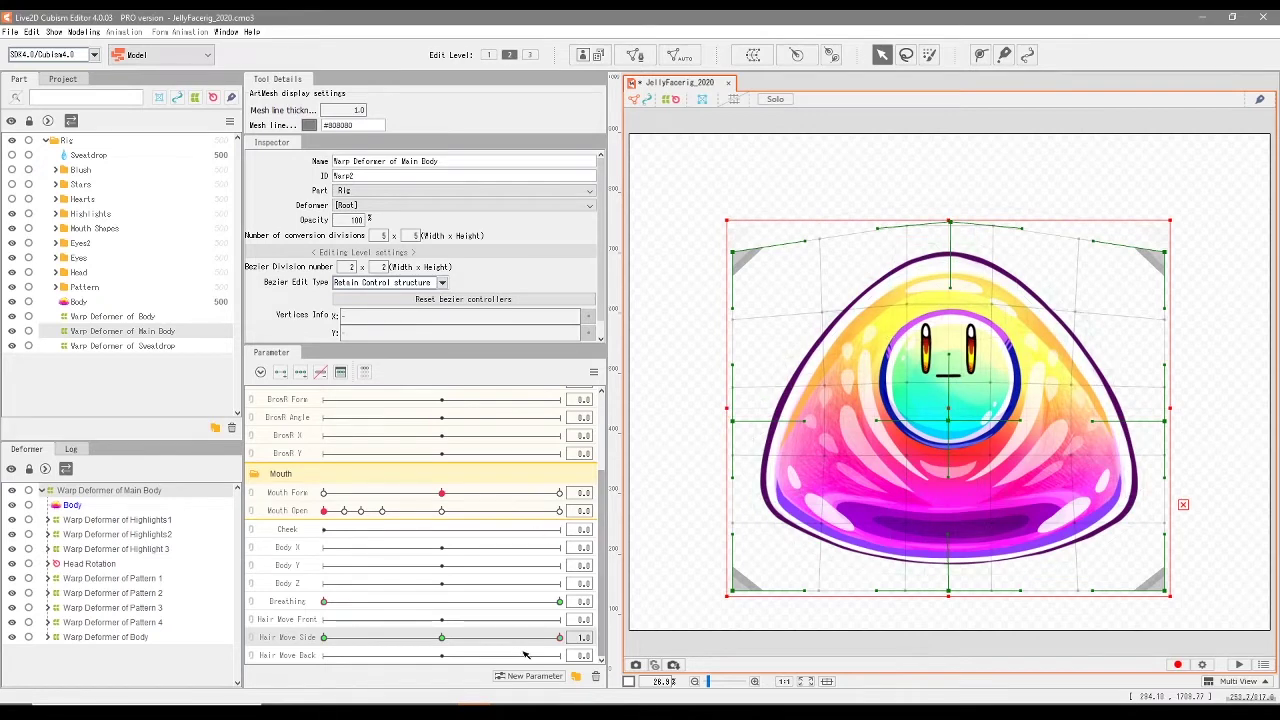
# Shift the lowered top-centre point left at Hair Move Side -1.0 and the raised one right at Hair Move Side 1.0.
pyautogui.moveTo(559, 637); pyautogui.dragTo(323, 657)
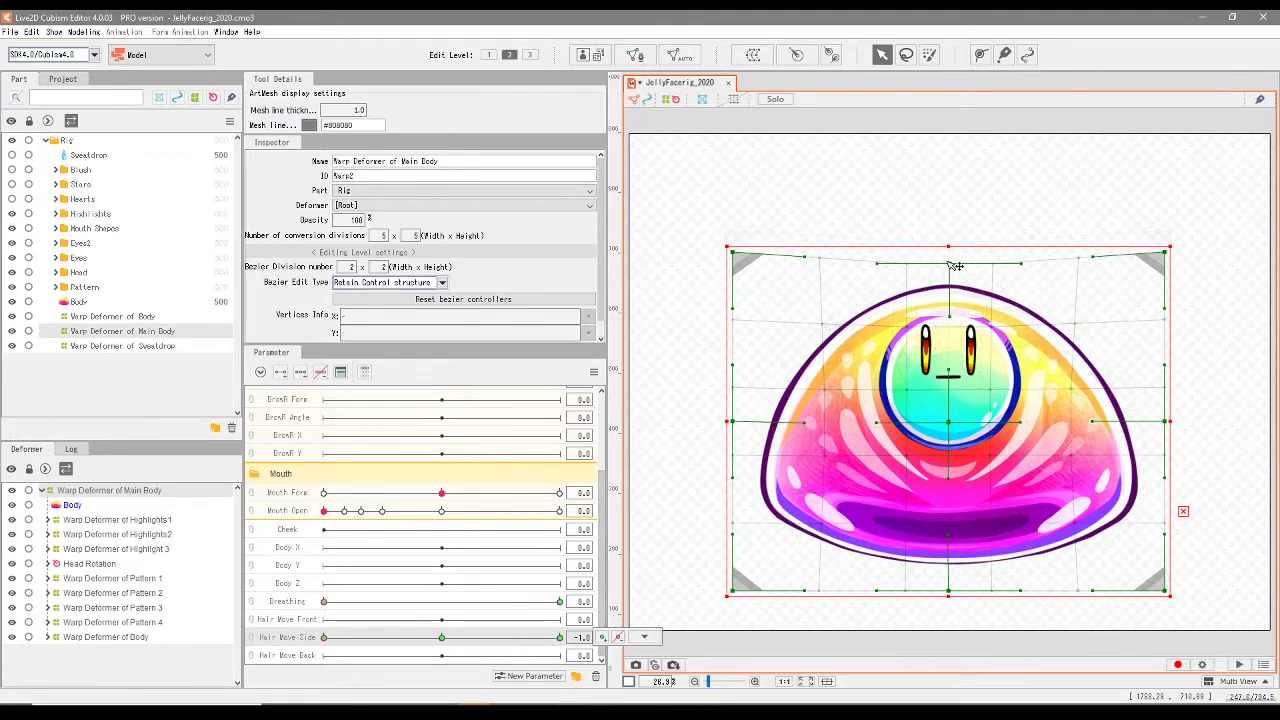
pyautogui.moveTo(956, 266); pyautogui.dragTo(936, 265)
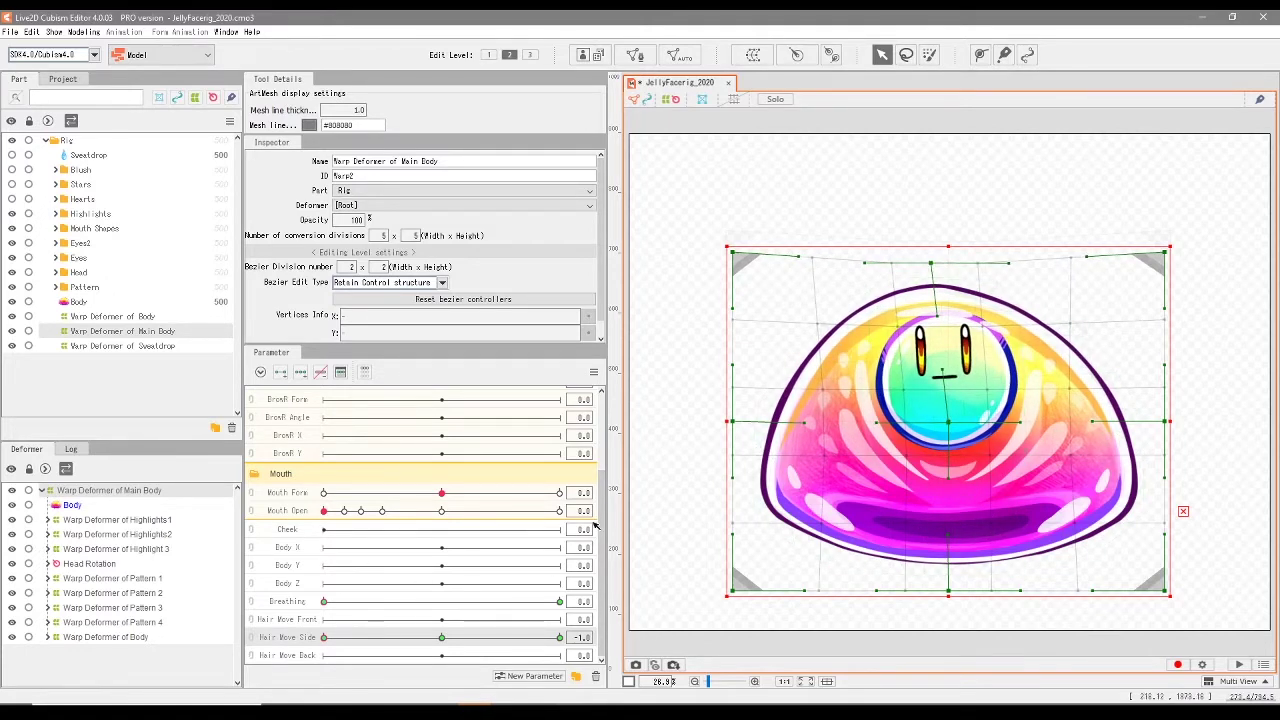
pyautogui.moveTo(430, 638); pyautogui.dragTo(580, 641)
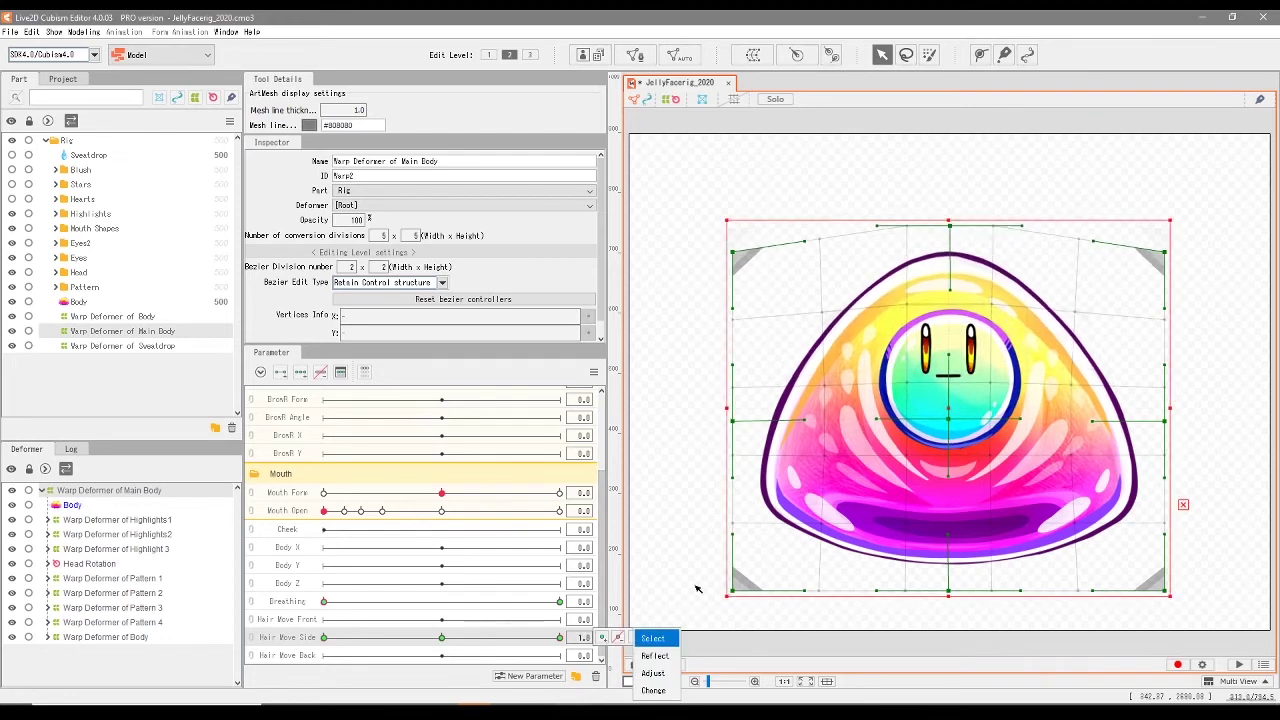
pyautogui.moveTo(952, 227); pyautogui.dragTo(979, 229)
# Return Hair Move Side, Angle X and Angle Y to 0.0.
pyautogui.click(442, 638)
pyautogui.scroll(5, 430, 560)
pyautogui.moveTo(324, 418); pyautogui.dragTo(441, 416)
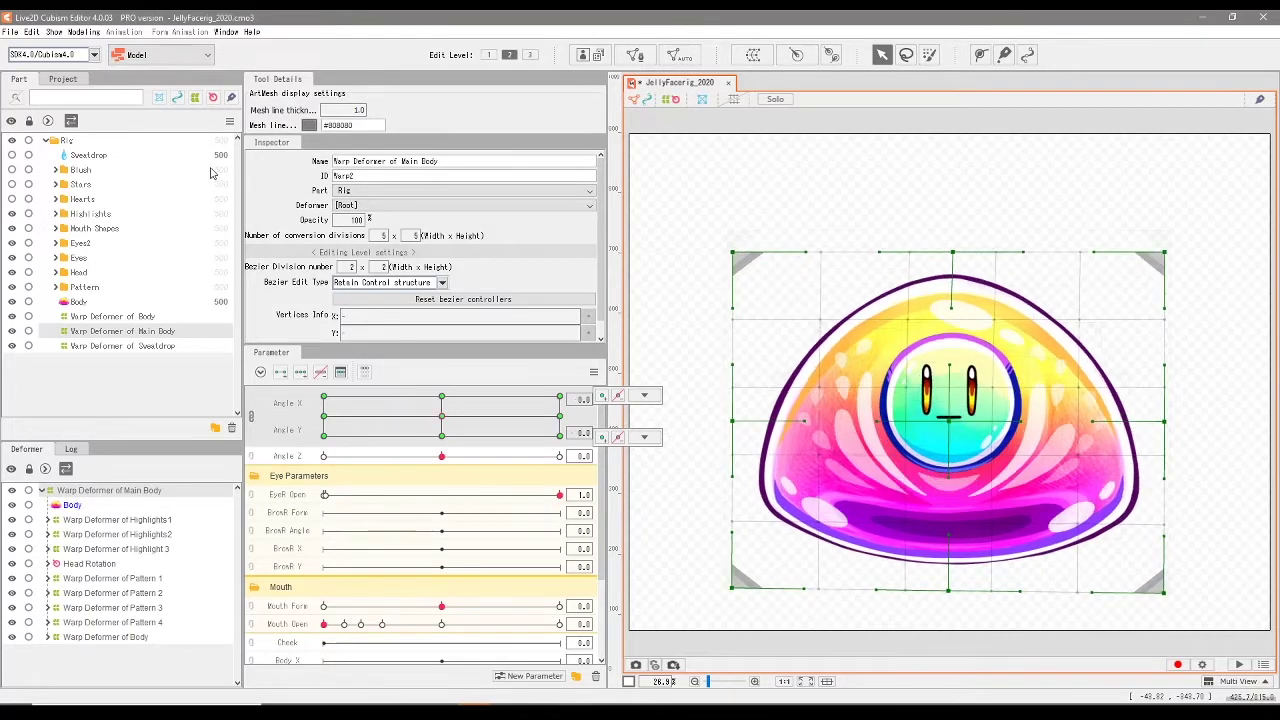
# Open the Physics/Scene Blending Settings and delete the existing Jelly physics group.
pyautogui.click(85, 31)
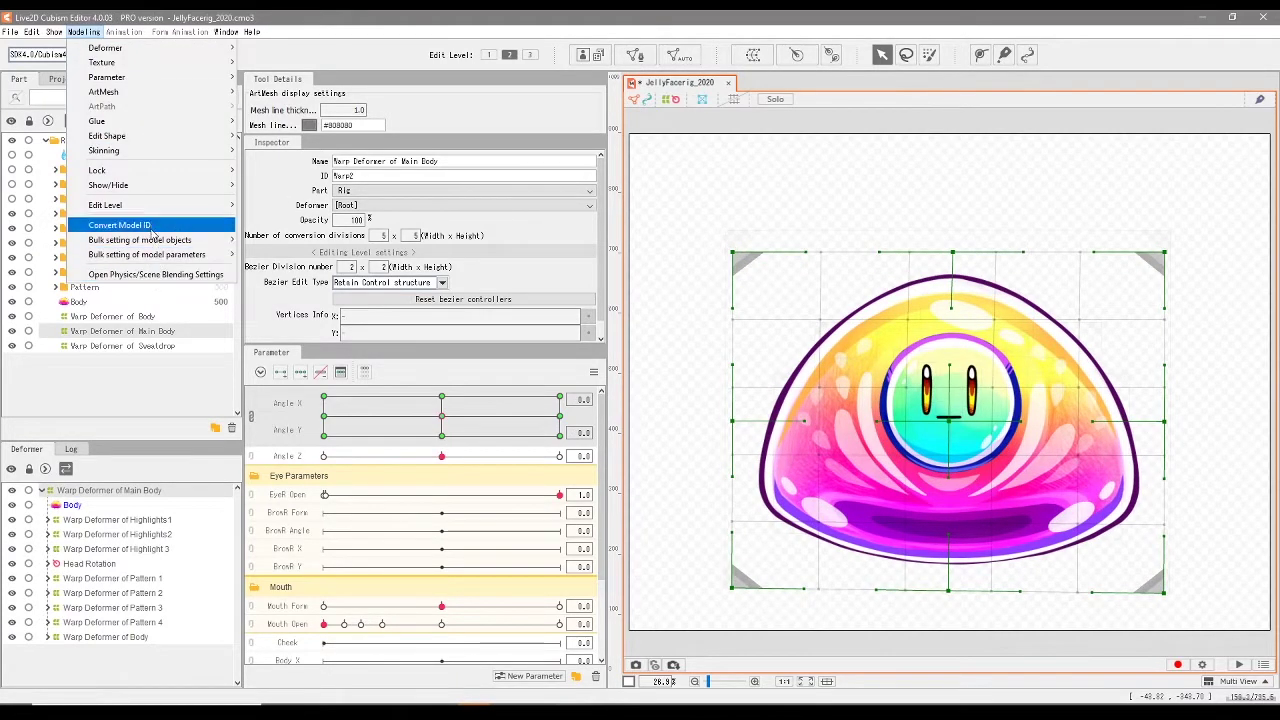
pyautogui.click(94, 33)
pyautogui.click(89, 31)
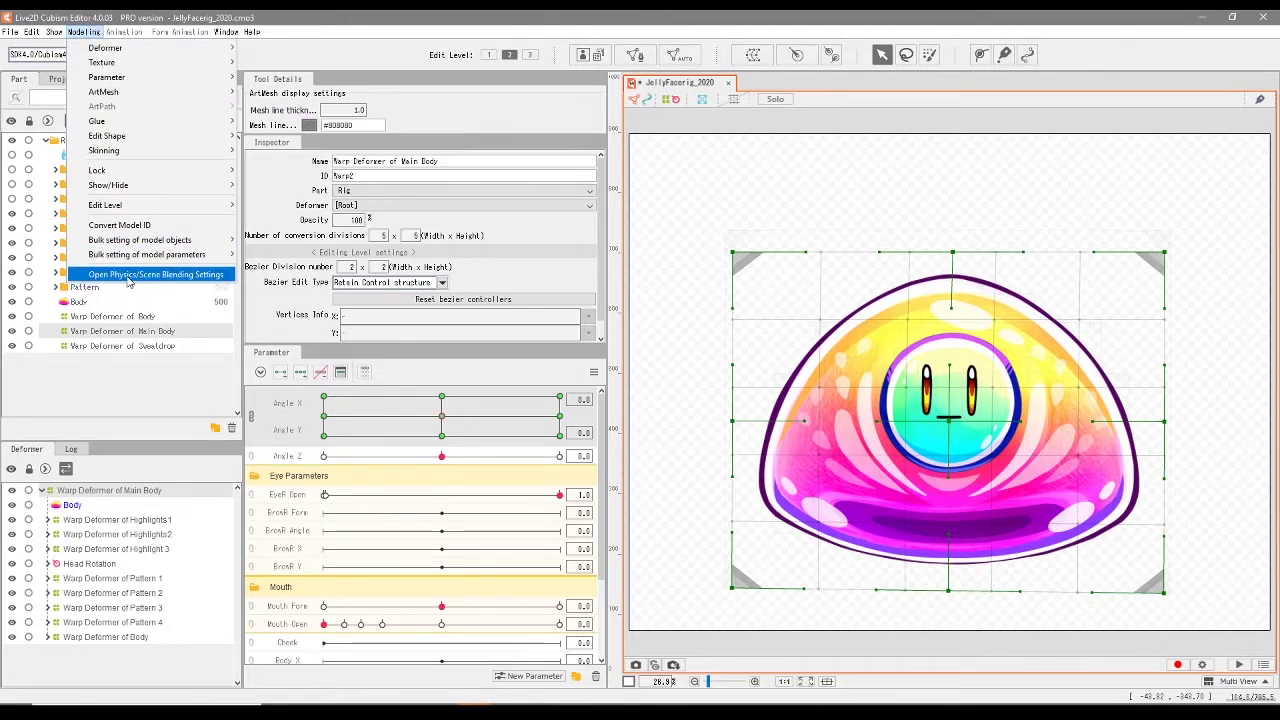
pyautogui.click(127, 283)
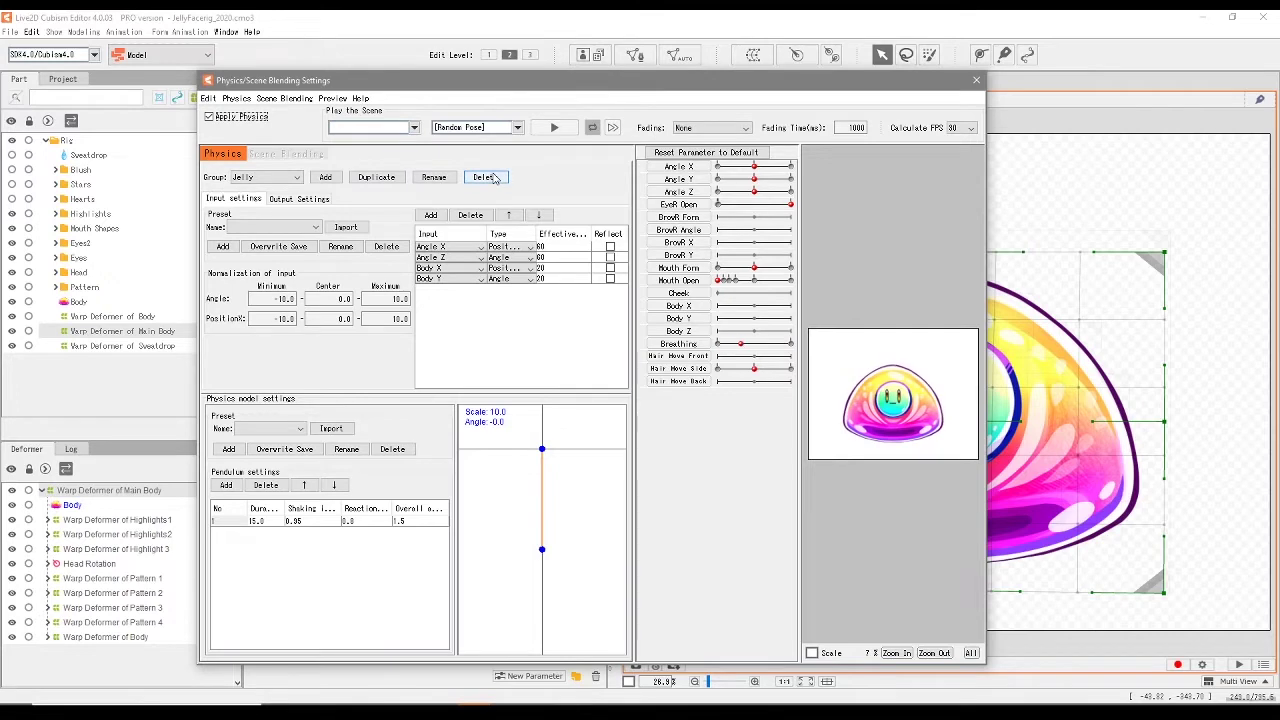
pyautogui.click(492, 177)
pyautogui.click(604, 378)
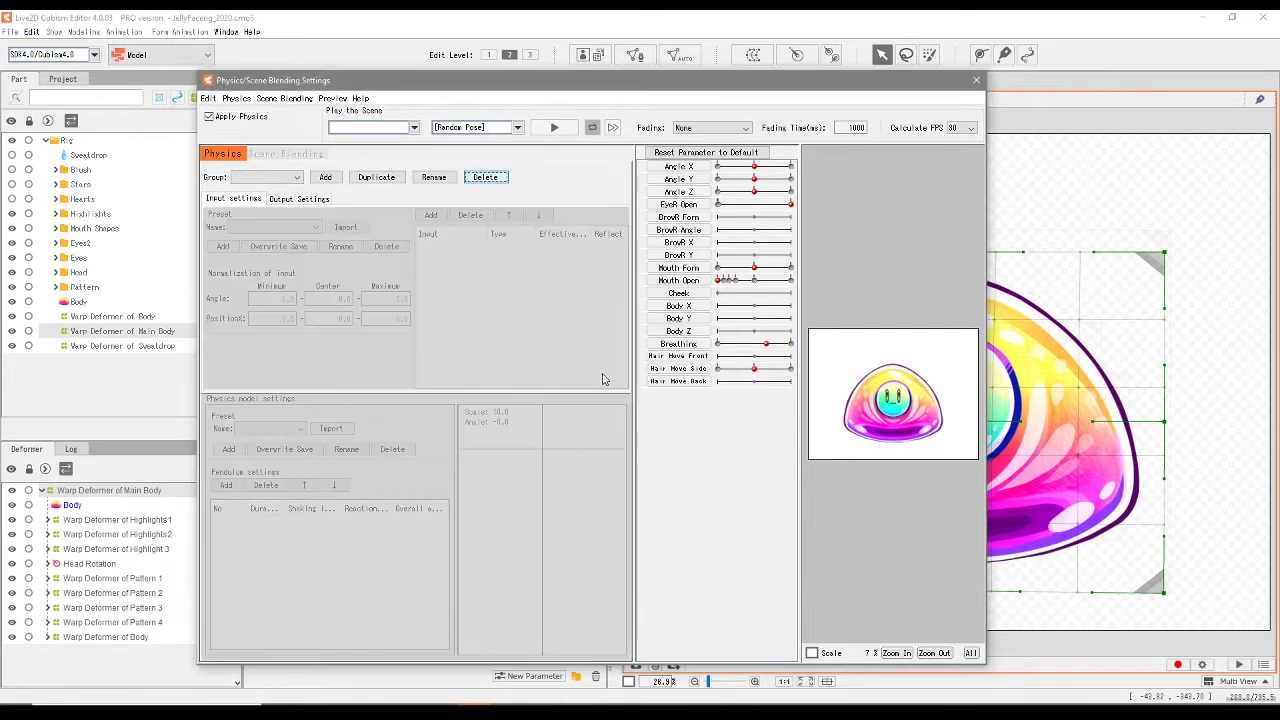
# Add a physics group named Jelly Physics using the Hair (Long) physics model preset and no input preset.
pyautogui.click(325, 177)
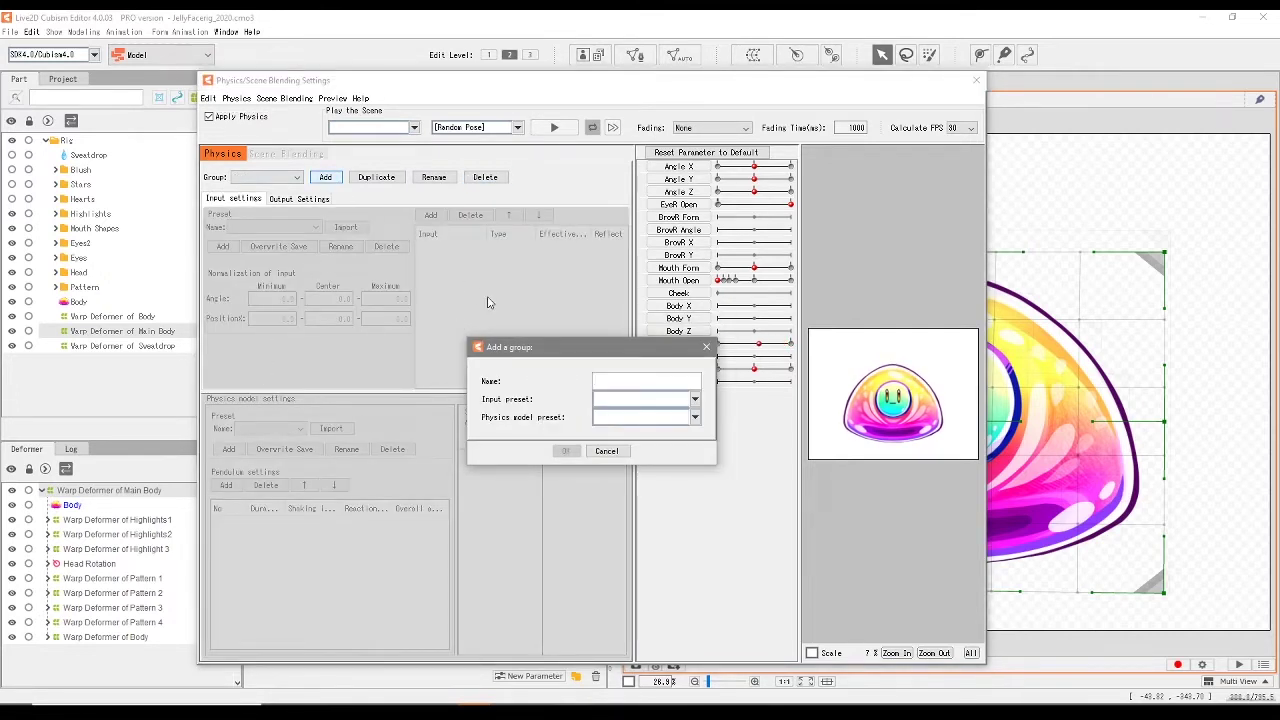
pyautogui.write('Jelly Physics')
pyautogui.click(667, 402)
pyautogui.click(664, 420)
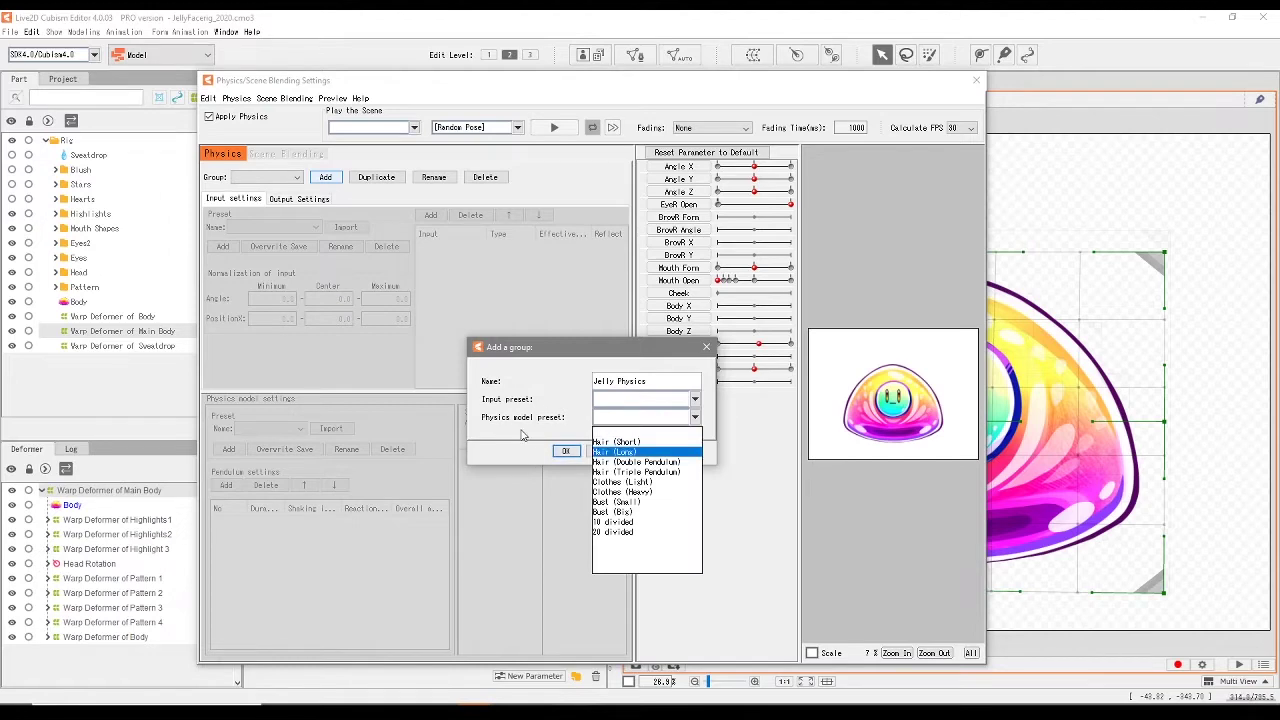
pyautogui.click(618, 452)
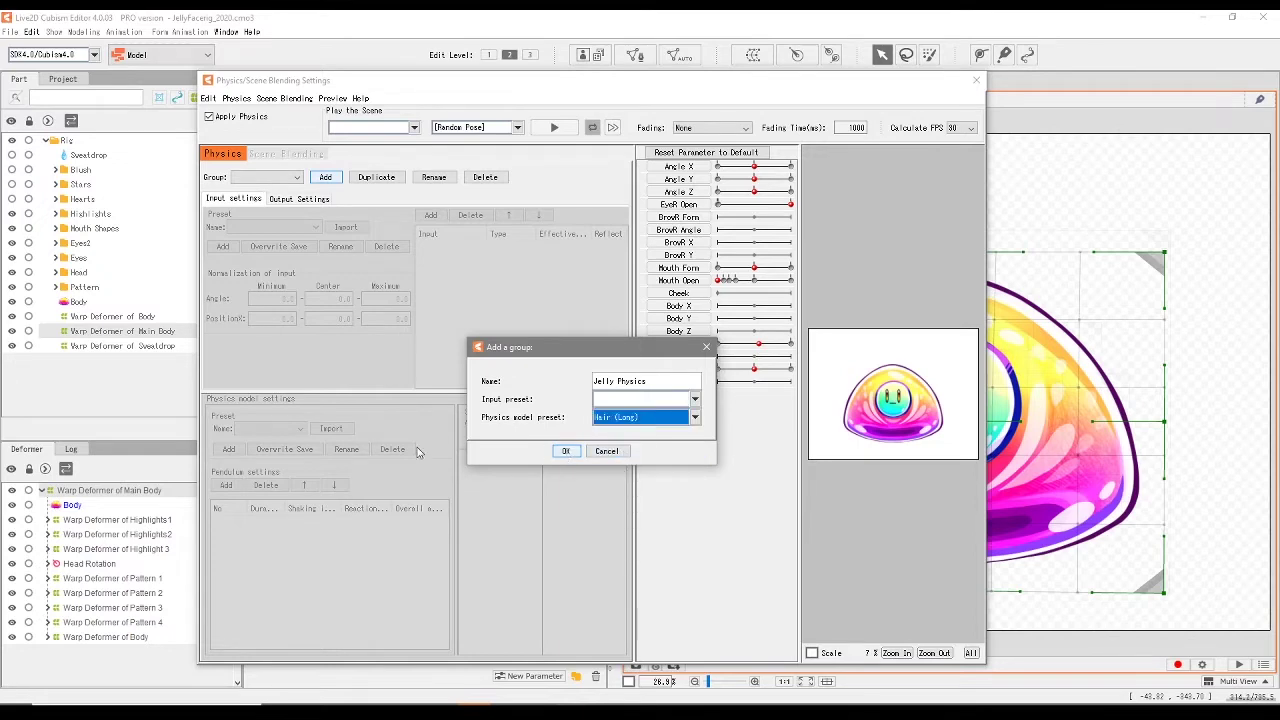
pyautogui.click(565, 451)
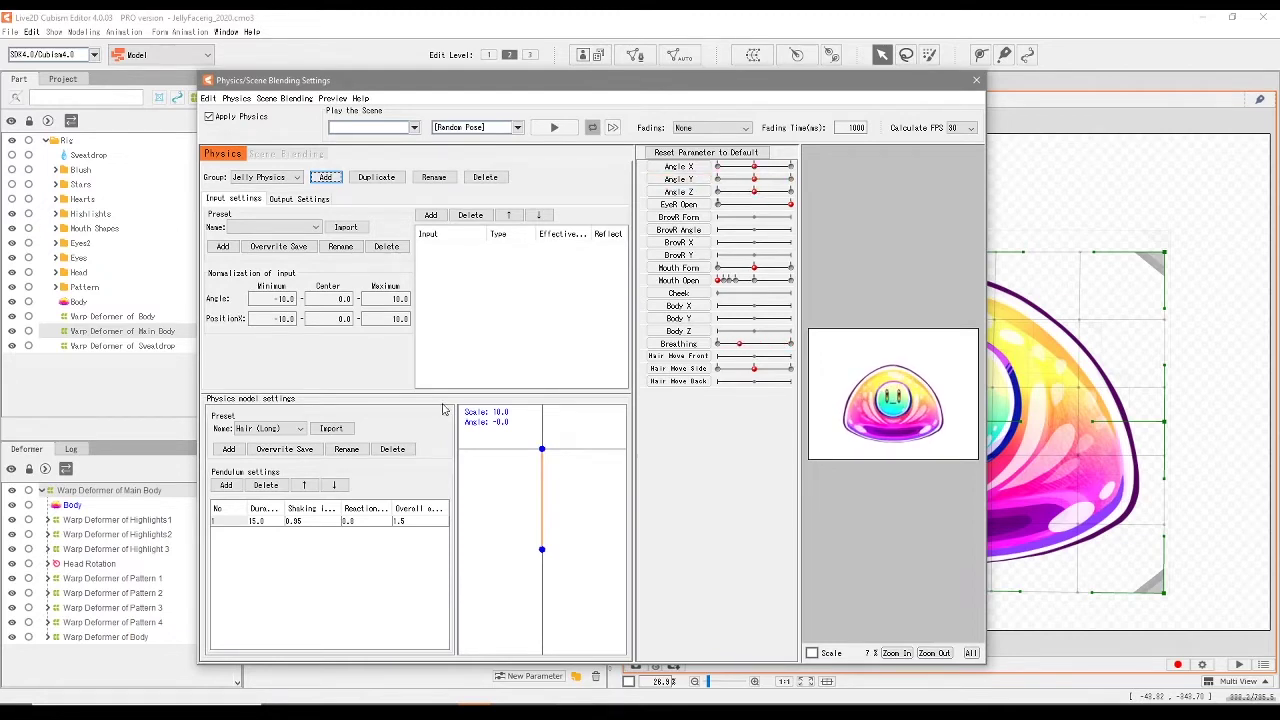
# Add Hair Move Side as the Jelly Physics group's output parameter and test it by moving Angle X.
pyautogui.click(286, 200)
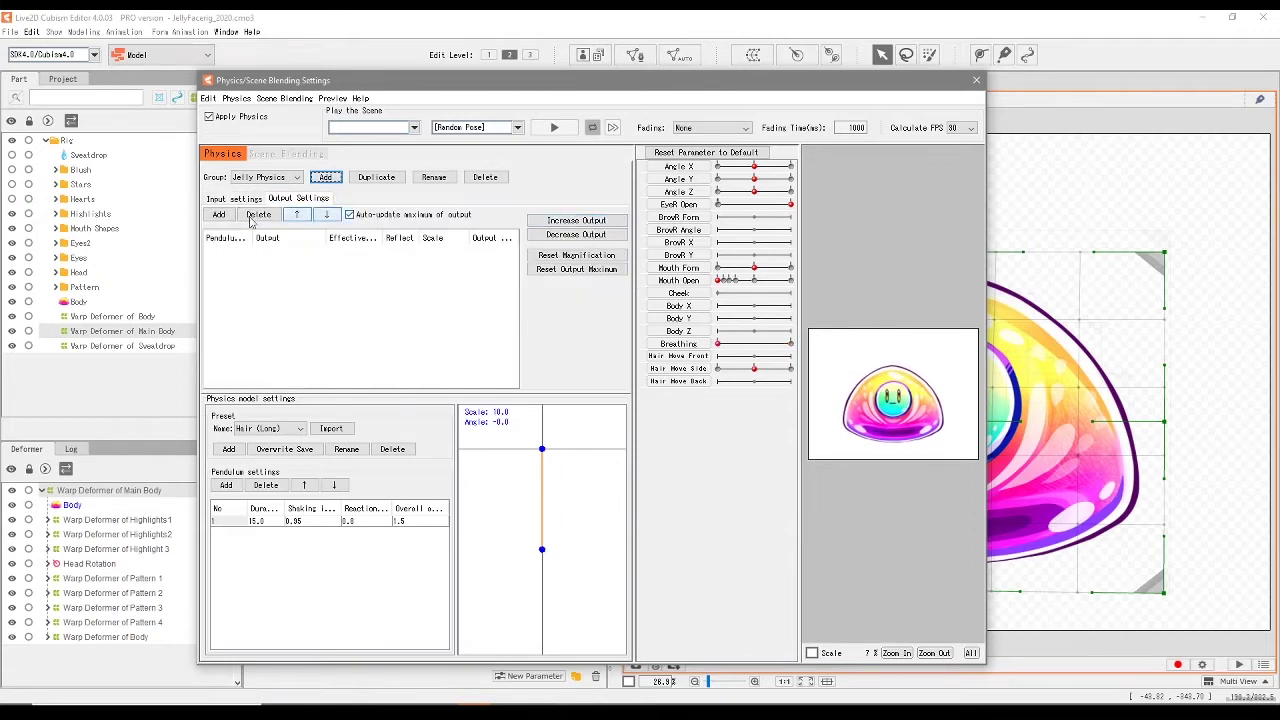
pyautogui.click(218, 214)
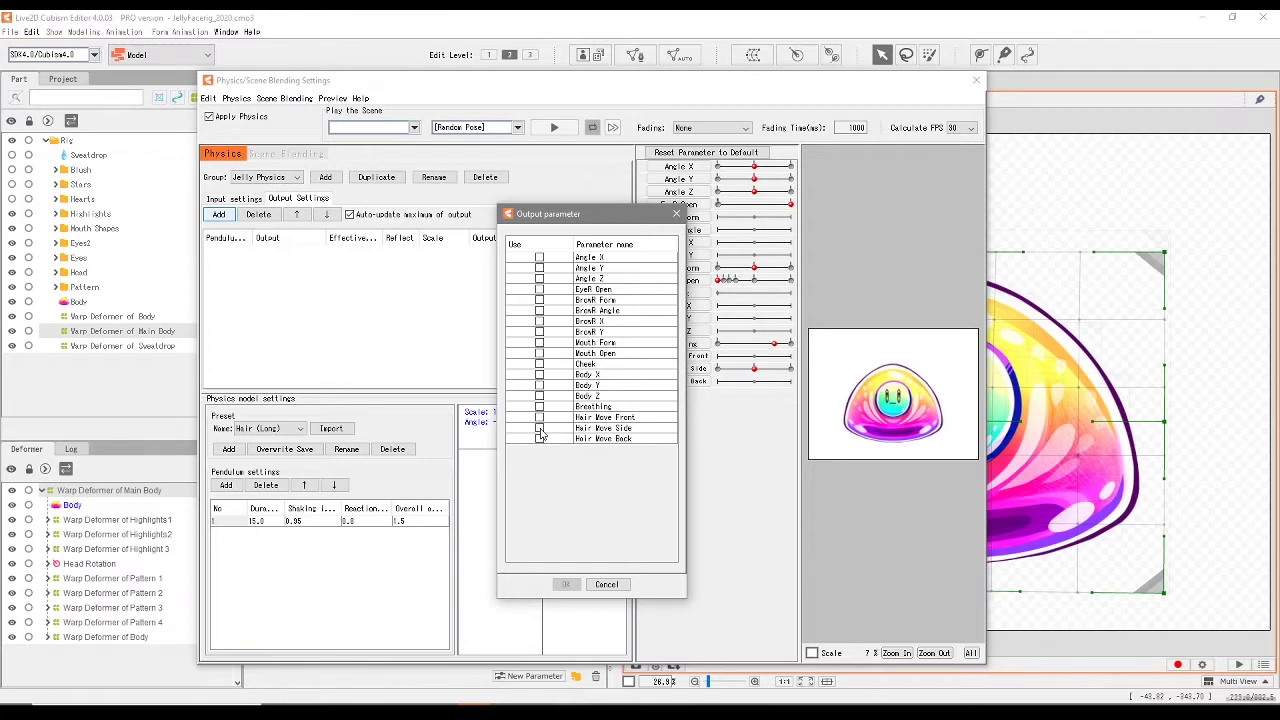
pyautogui.click(540, 428)
pyautogui.click(566, 584)
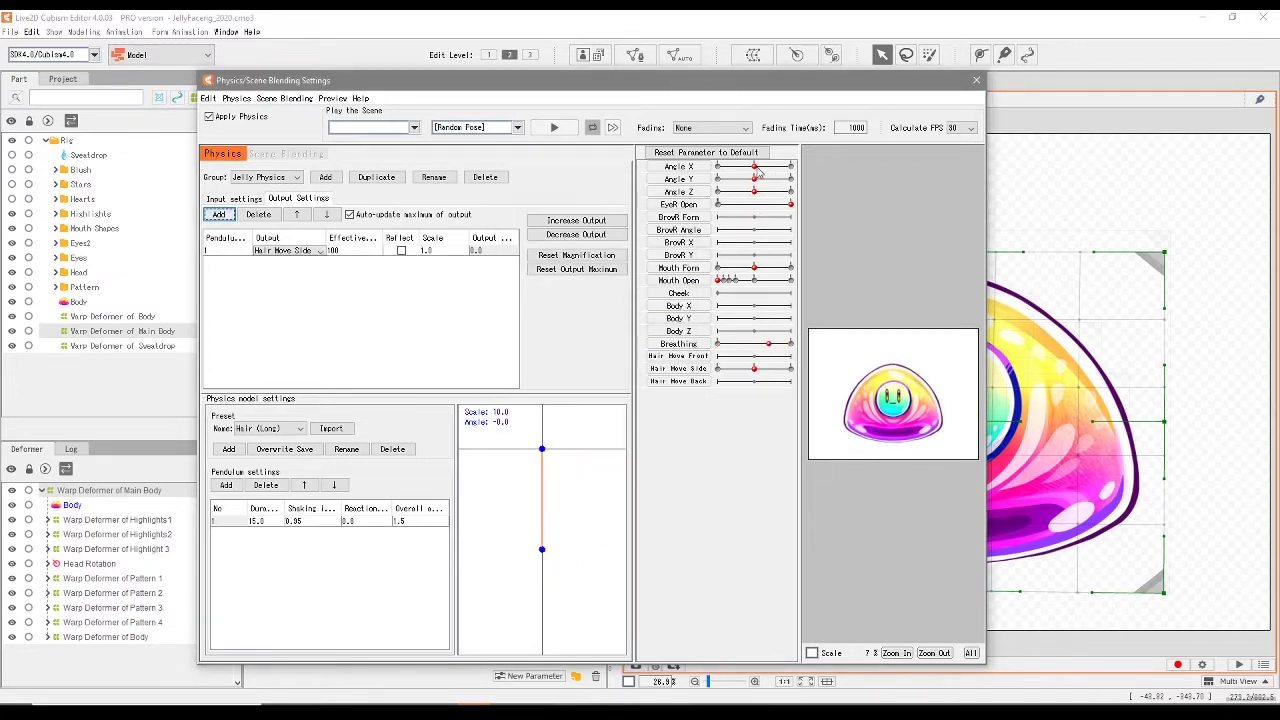
pyautogui.moveTo(721, 167); pyautogui.dragTo(753, 171)
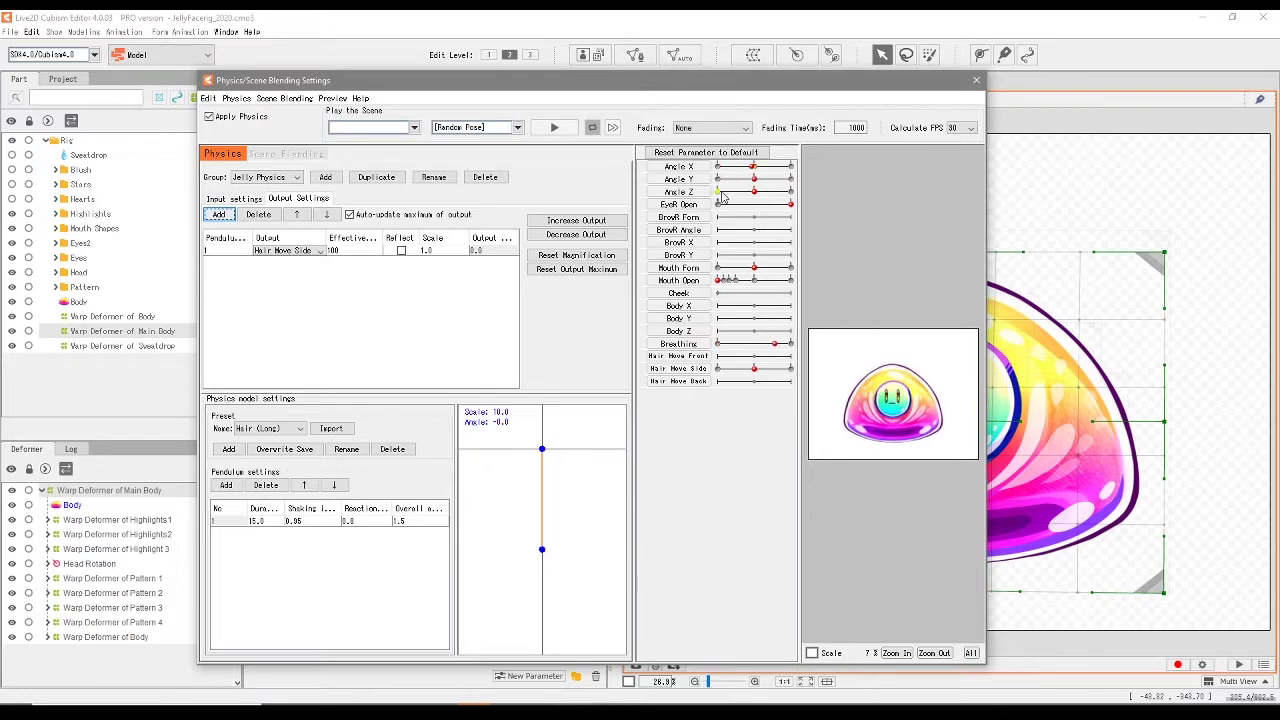
# Add Angle X, Angle Y and Angle Z as input parameters of the Jelly Physics group.
pyautogui.click(238, 198)
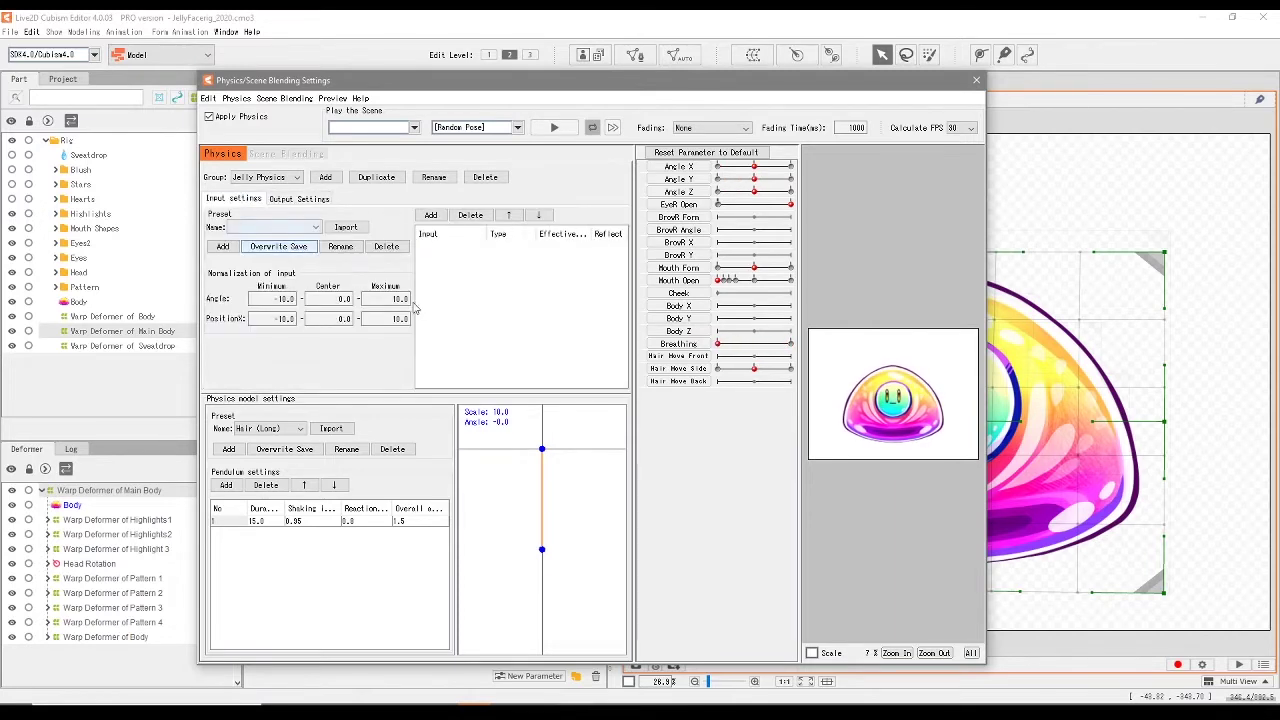
pyautogui.click(431, 215)
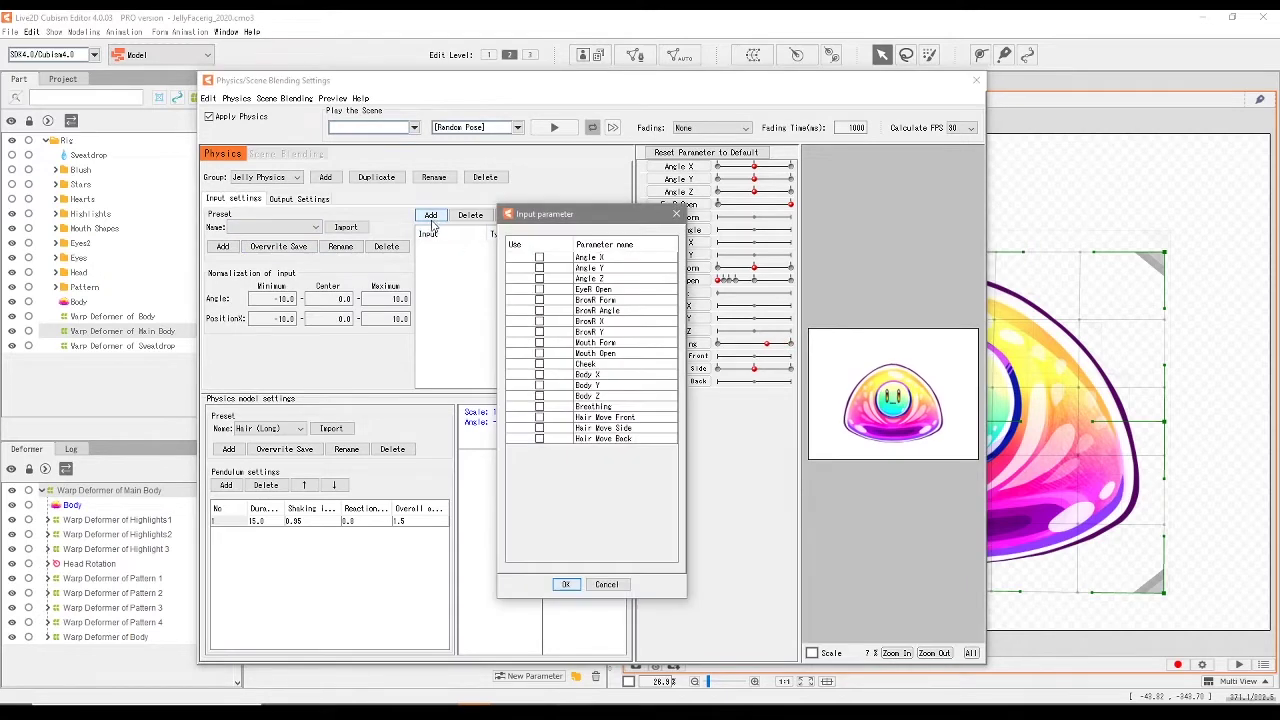
pyautogui.click(540, 259)
pyautogui.click(539, 269)
pyautogui.click(564, 585)
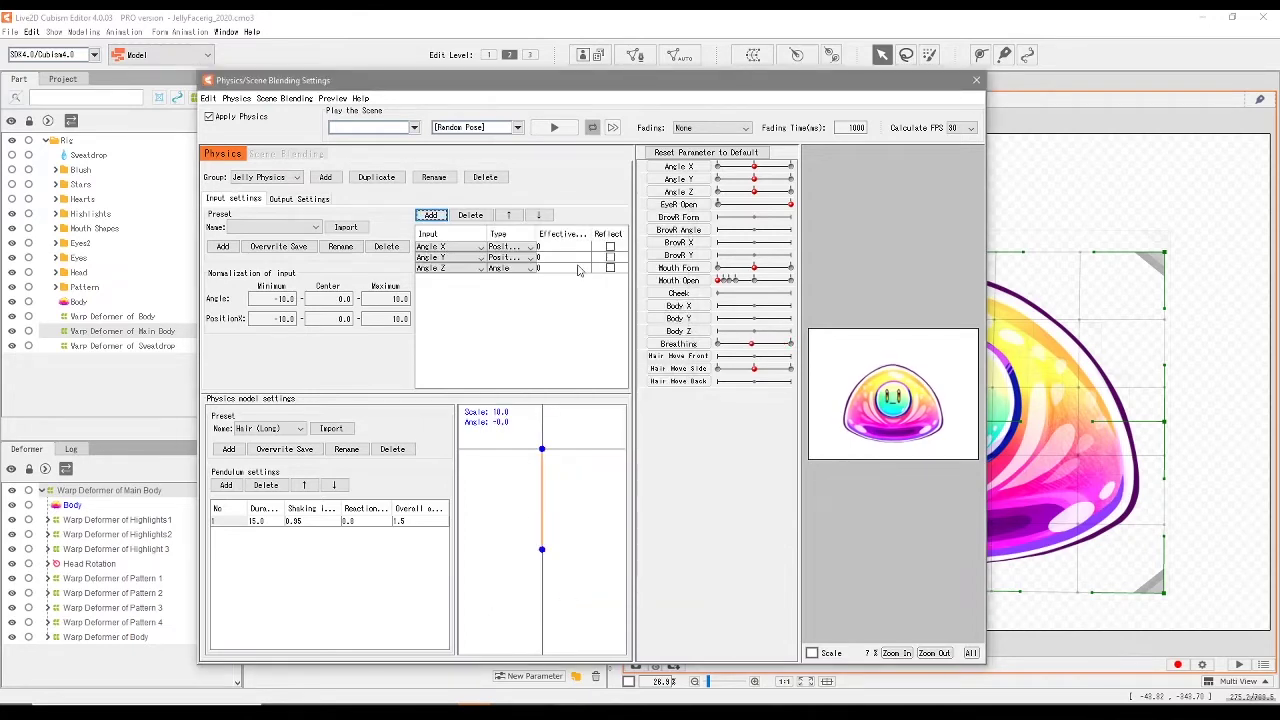
# Set the effectiveness of the Jelly Physics inputs to 60 for Angle X and 40 for Angle Y.
pyautogui.click(546, 248)
pyautogui.doubleClick(552, 249)
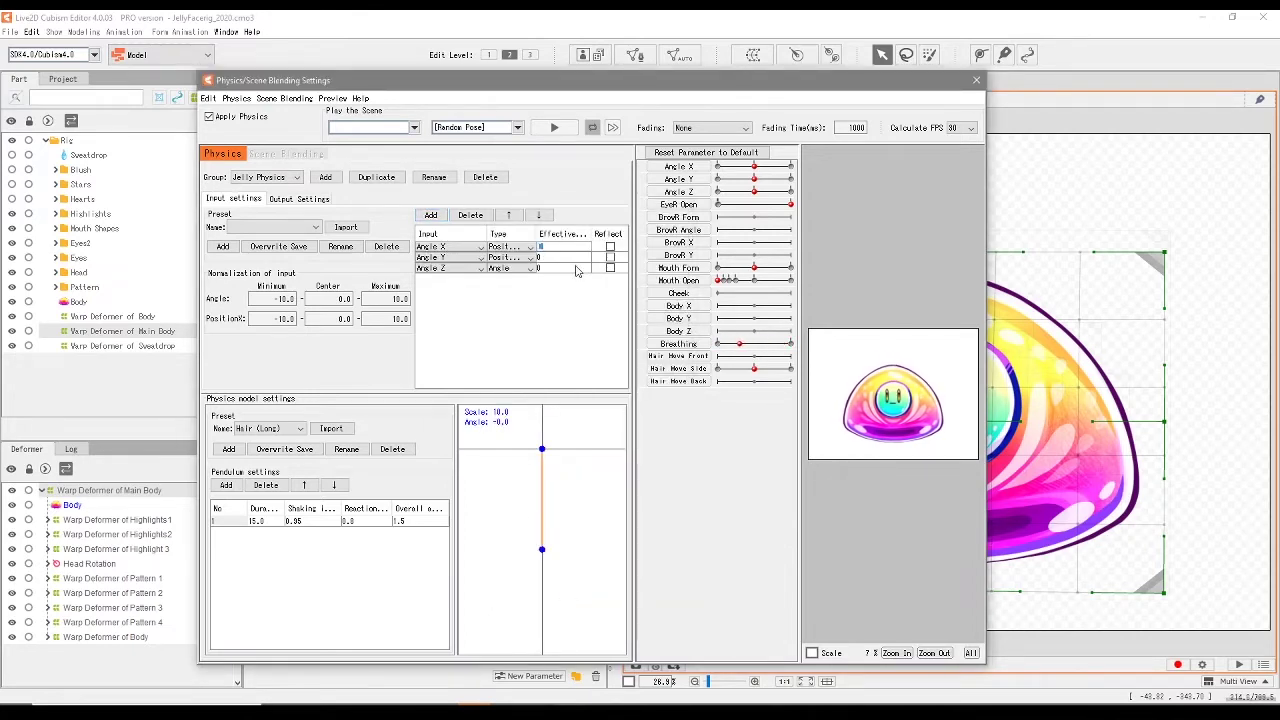
pyautogui.write('60')
pyautogui.press('Return')
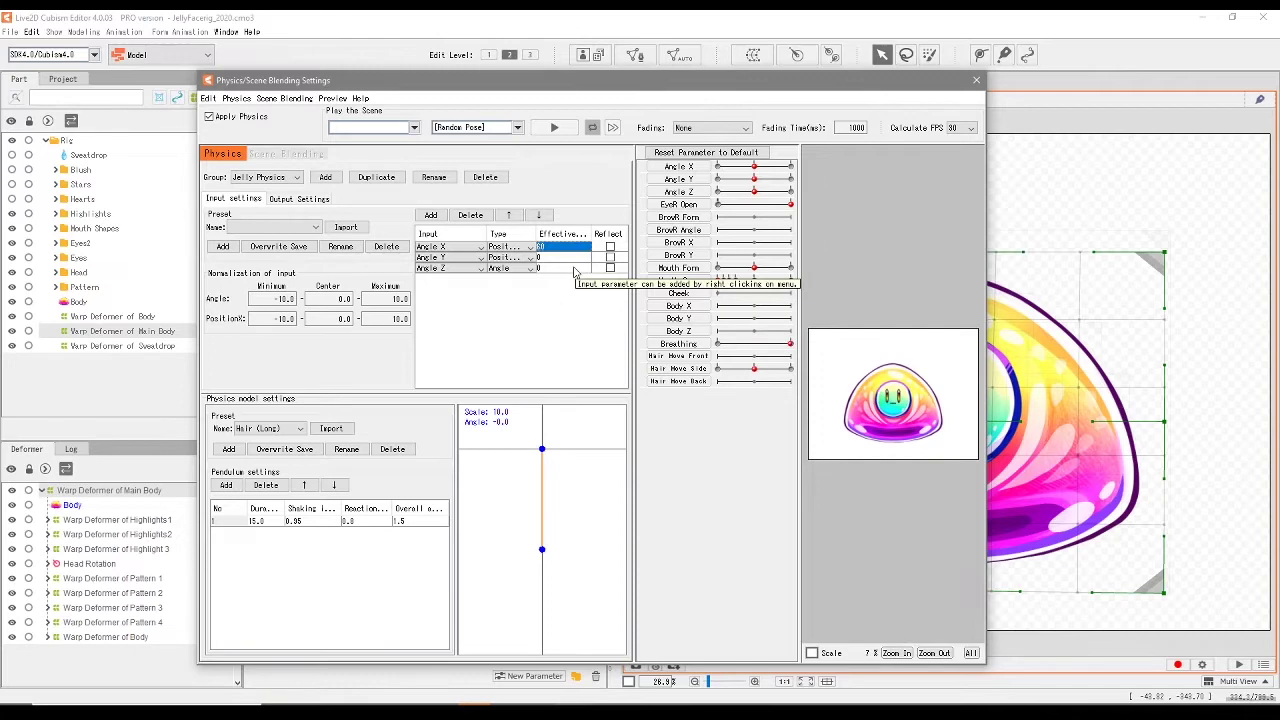
pyautogui.click(557, 261)
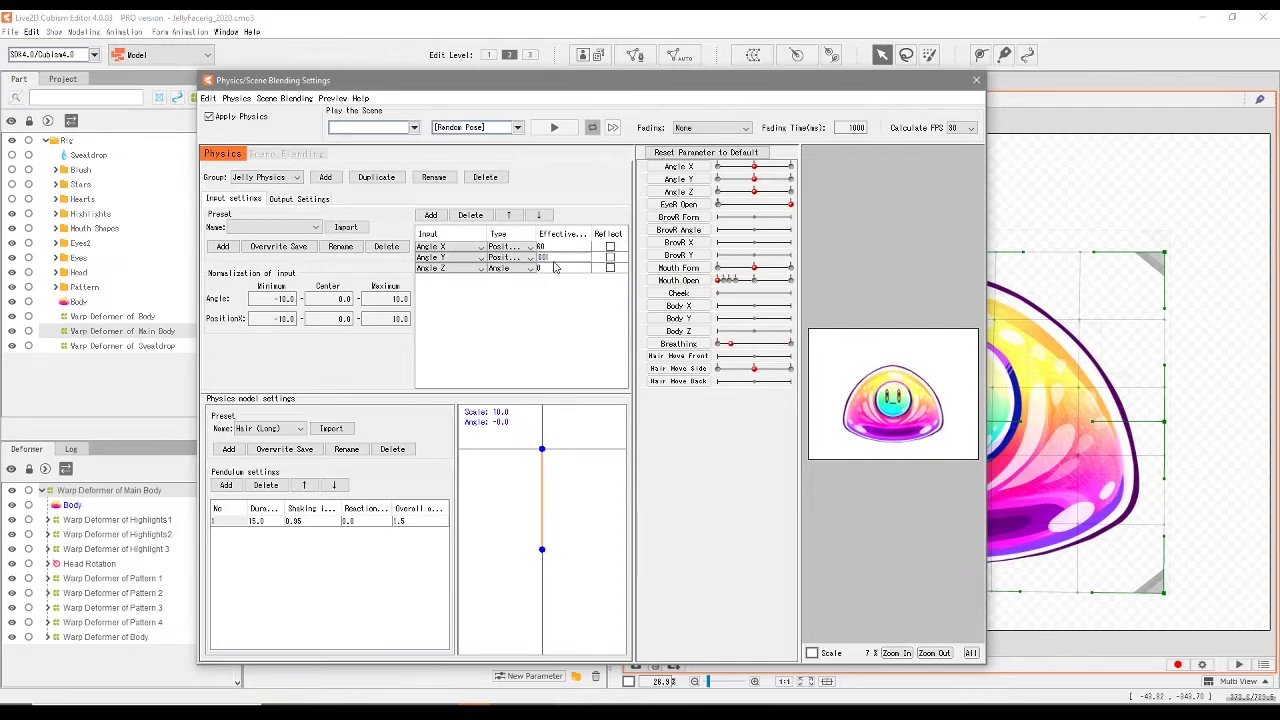
pyautogui.write('40')
pyautogui.press('Return')
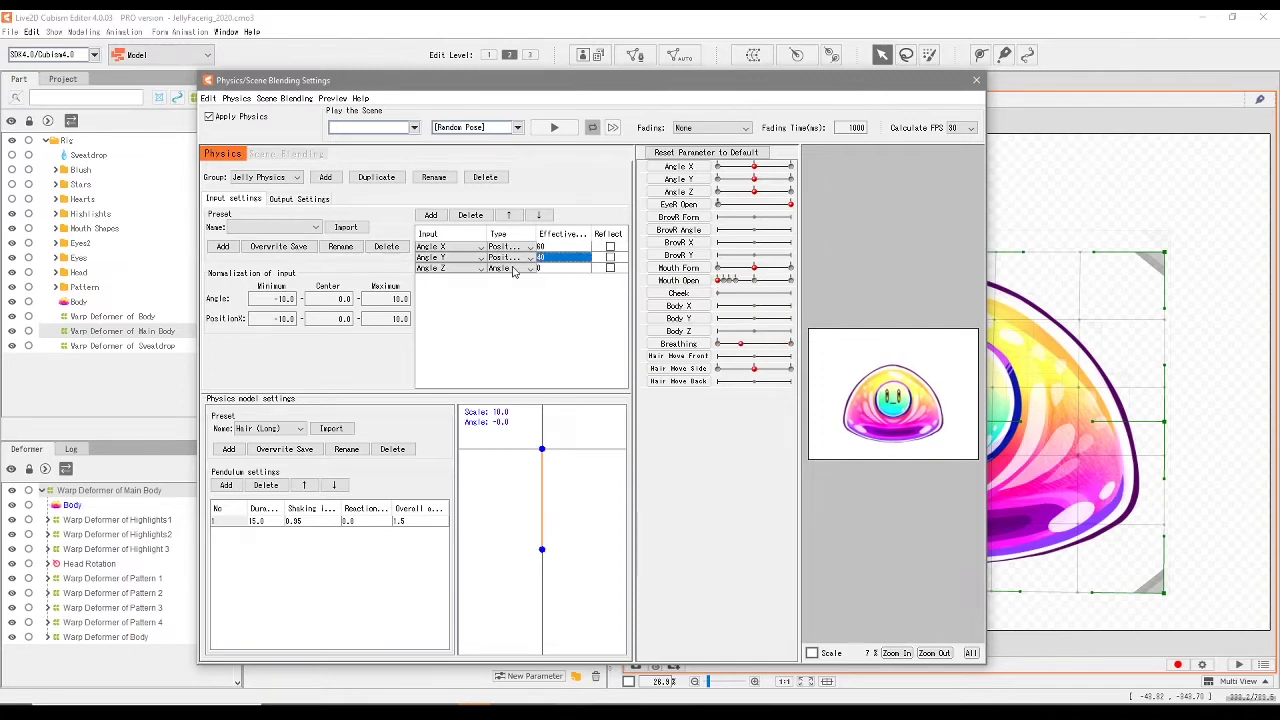
# Set the effectiveness of the Angle Z input to 40 in the Jelly Physics group.
pyautogui.click(547, 270)
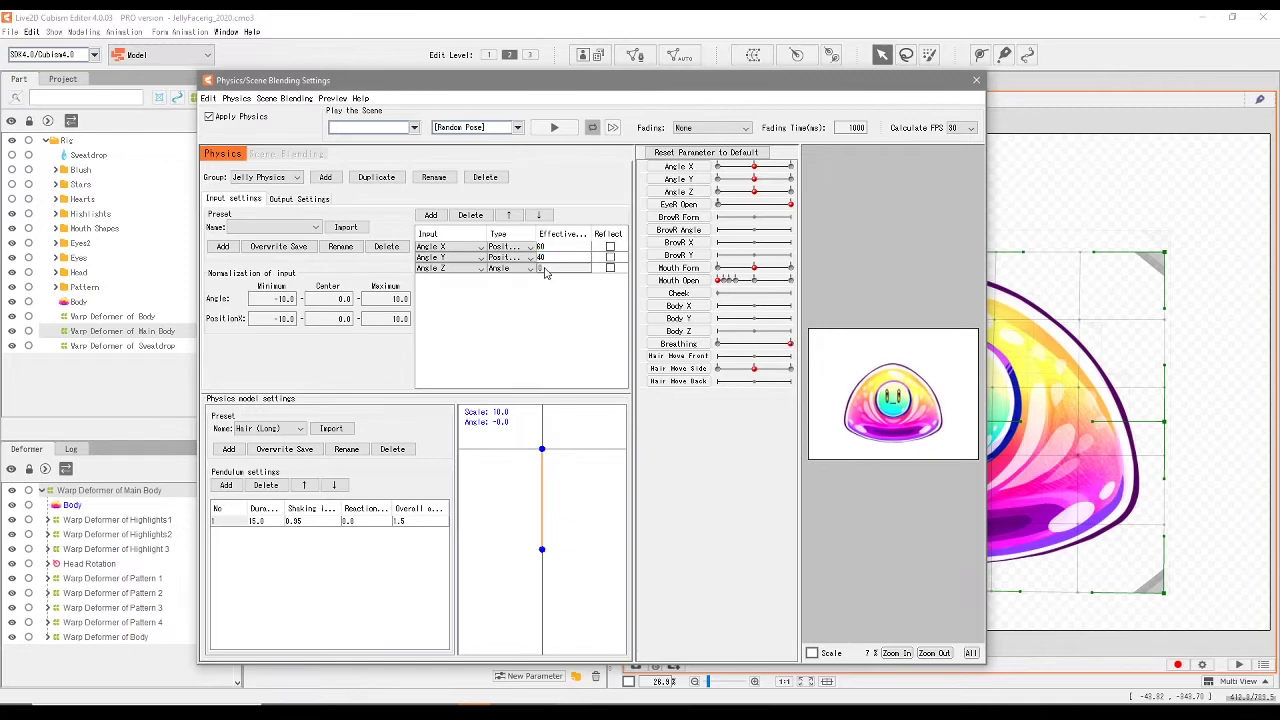
pyautogui.click(545, 271)
pyautogui.click(544, 271)
pyautogui.click(543, 270)
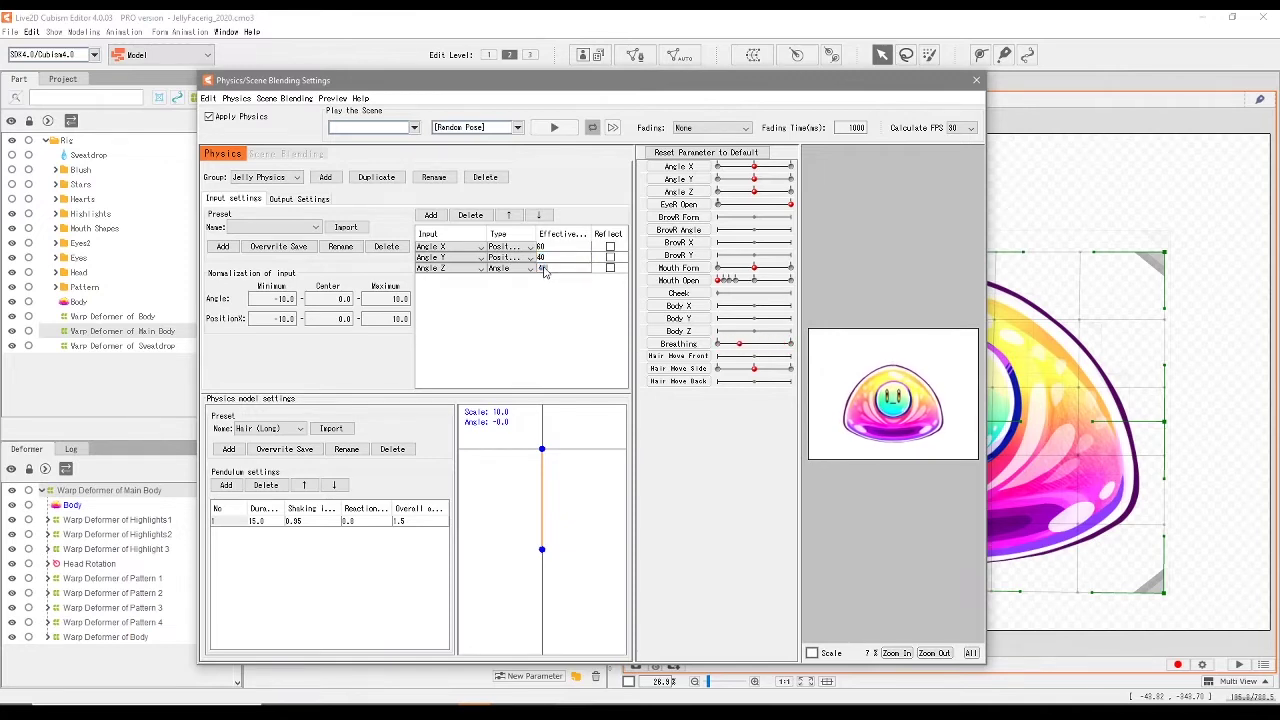
pyautogui.press('Return')
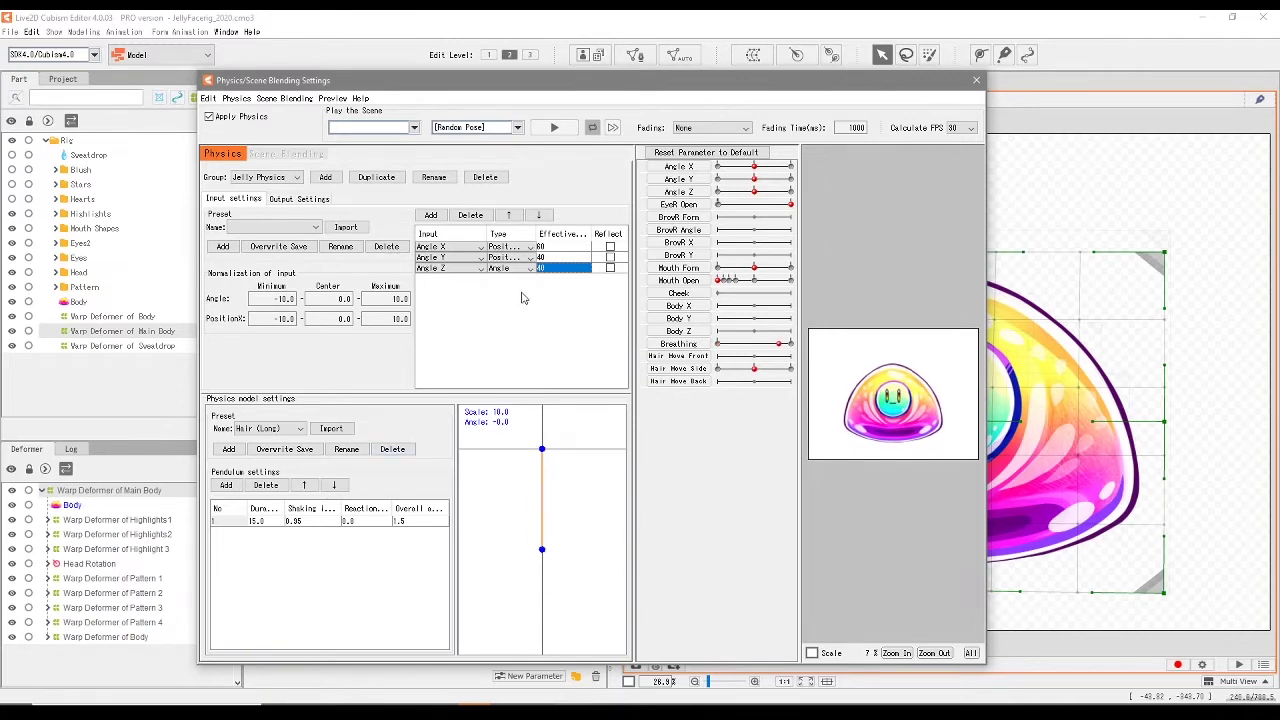
# Test the pendulum's reaction by moving Angle X, Angle Y and Angle Z, and reset all parameters to default.
pyautogui.moveTo(754, 169); pyautogui.dragTo(722, 187)
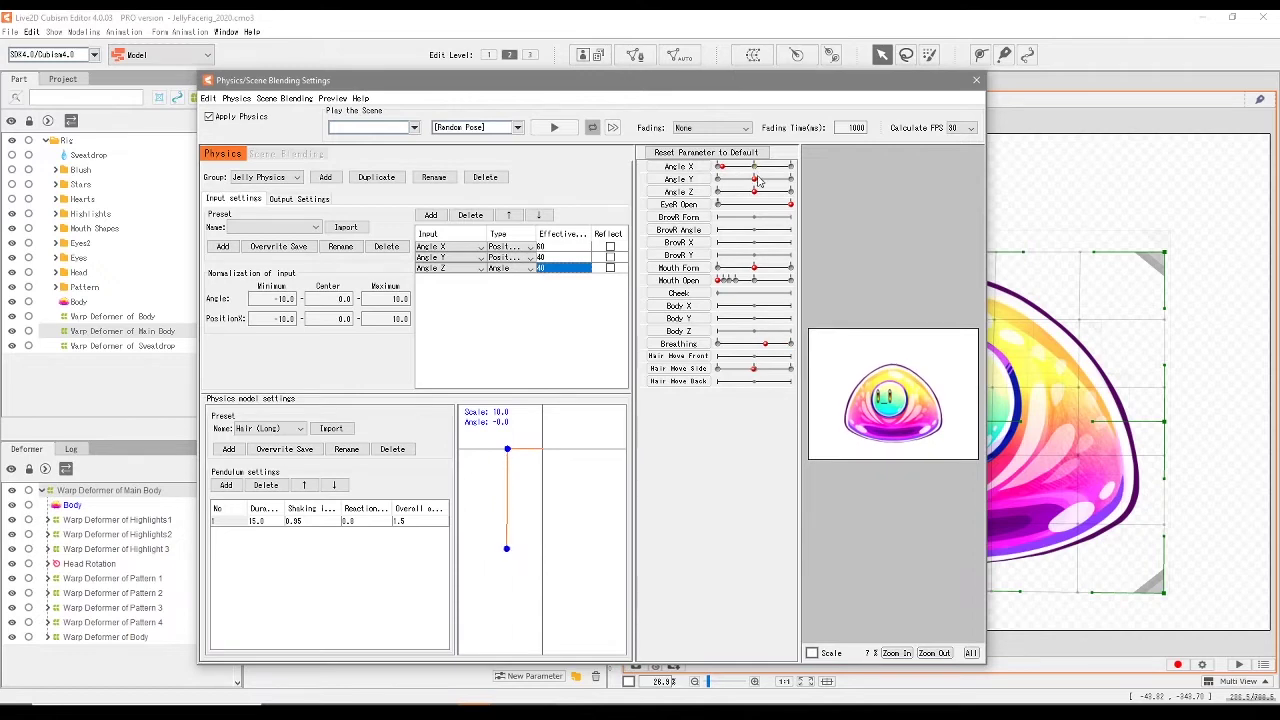
pyautogui.moveTo(718, 181)
pyautogui.mouseDown()
pyautogui.moveTo(792, 186)
pyautogui.moveTo(798, 201)
pyautogui.mouseUp()
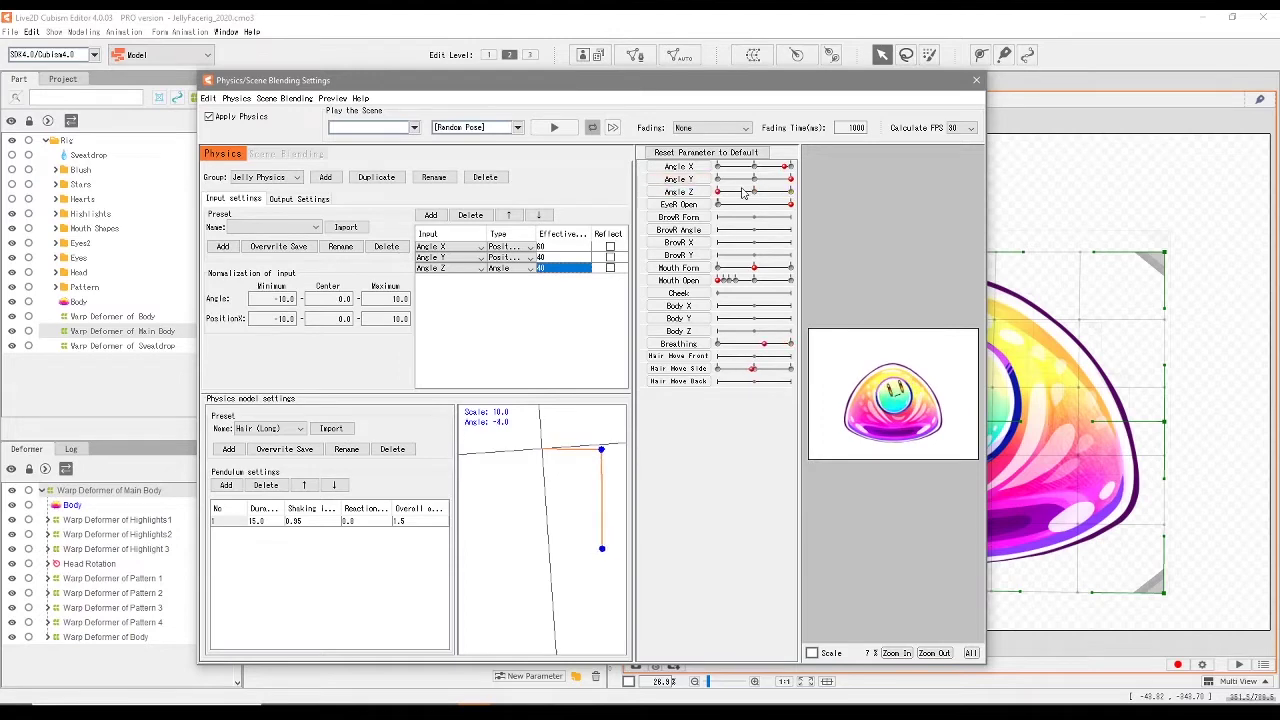
pyautogui.click(752, 153)
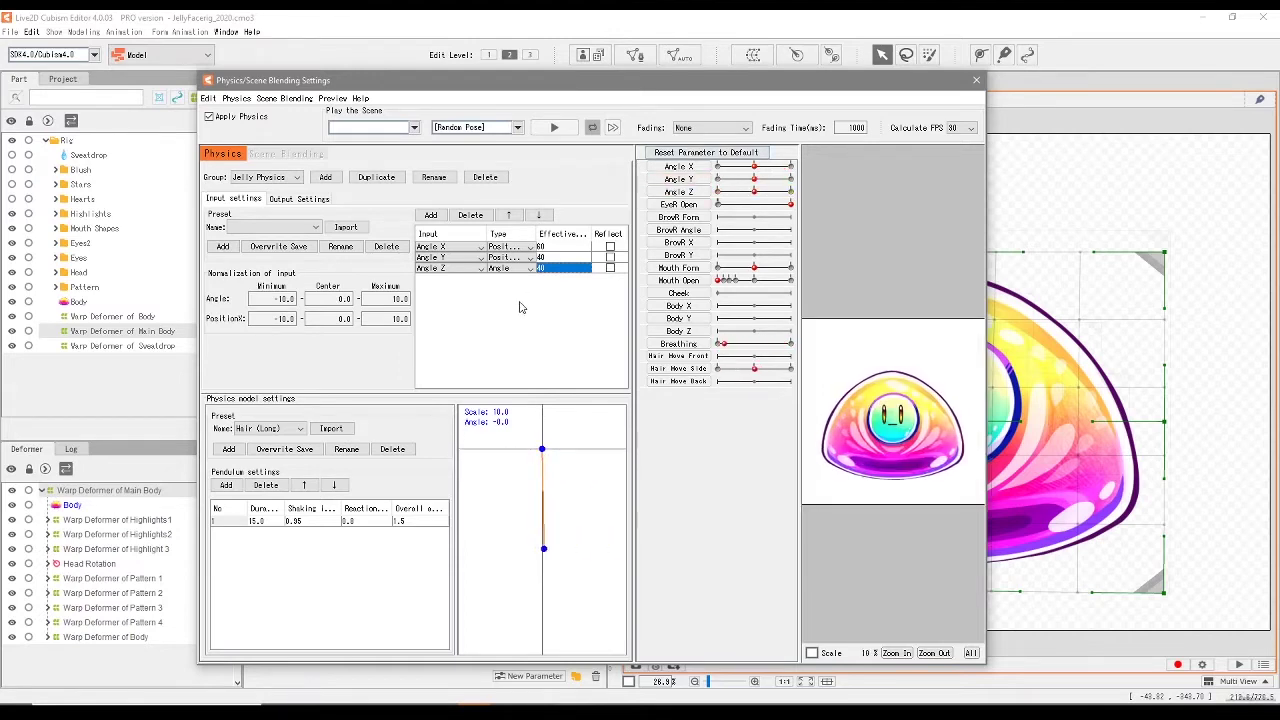
# Try a position type for Angle Z, remove that input from the Jelly Physics group, and test the pendulum with Angle X and Angle Y.
pyautogui.click(513, 269)
pyautogui.click(498, 288)
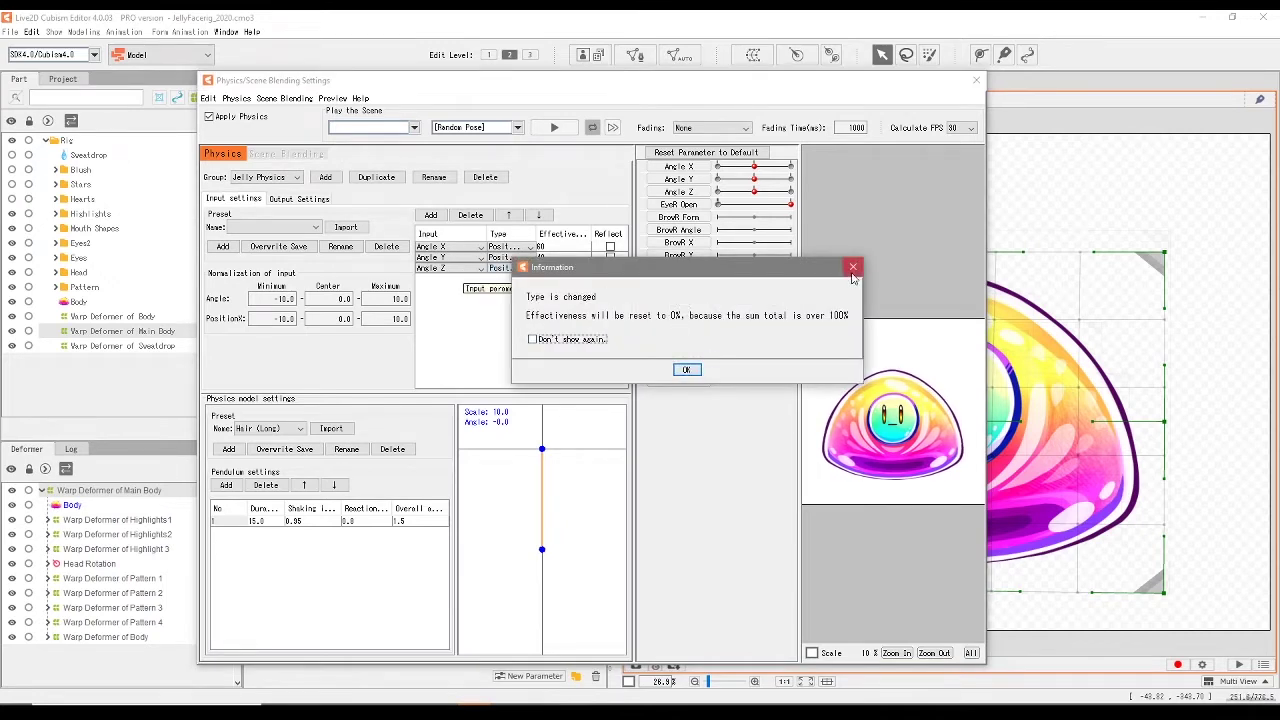
pyautogui.click(852, 267)
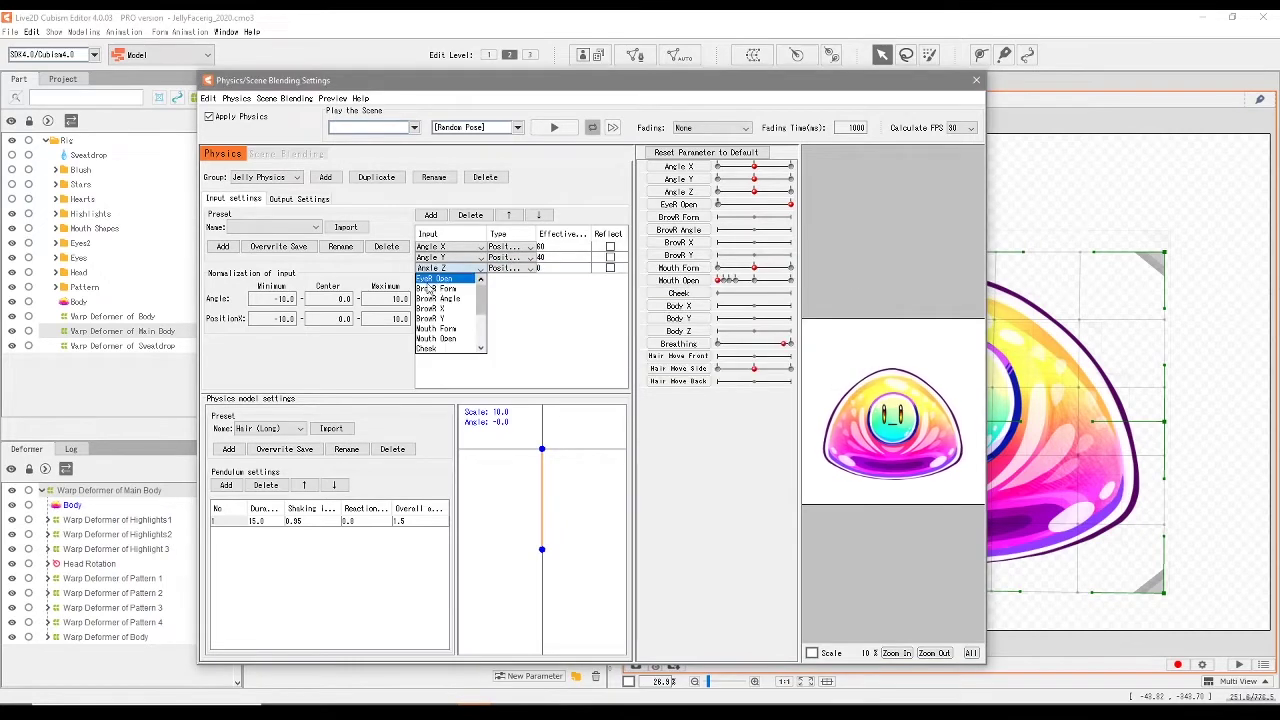
pyautogui.click(470, 215)
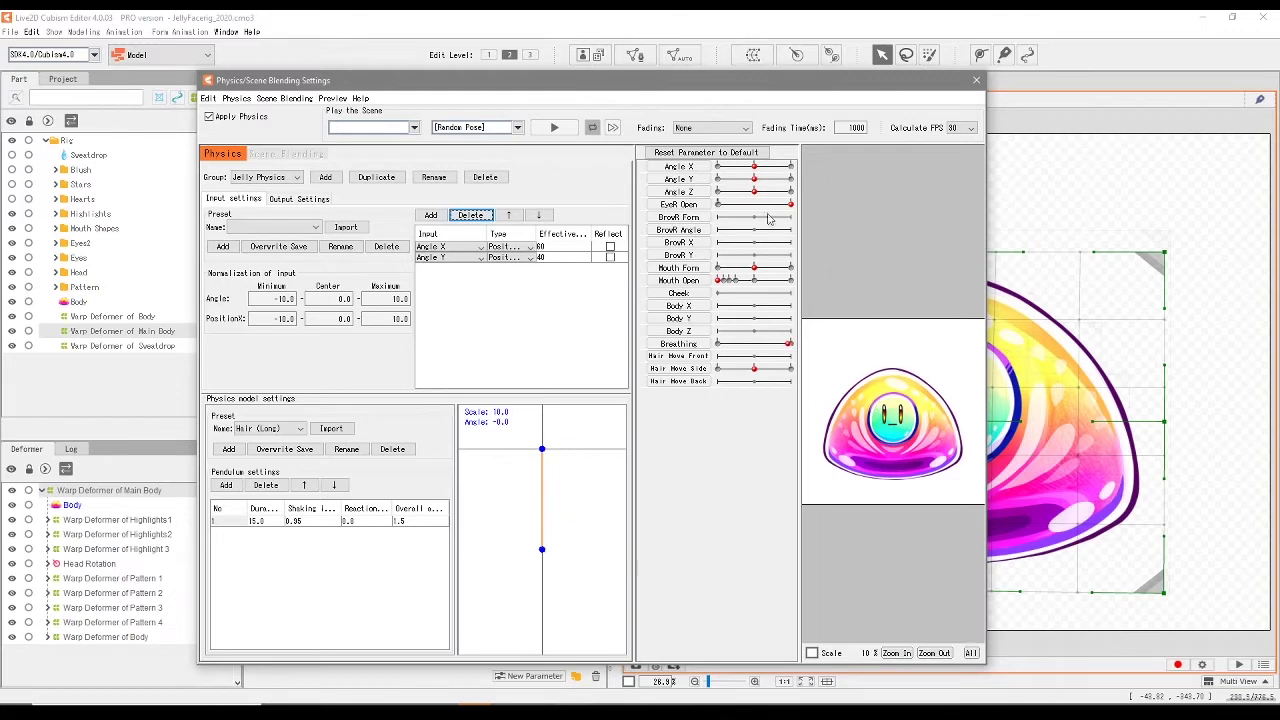
pyautogui.moveTo(756, 179); pyautogui.dragTo(820, 208)
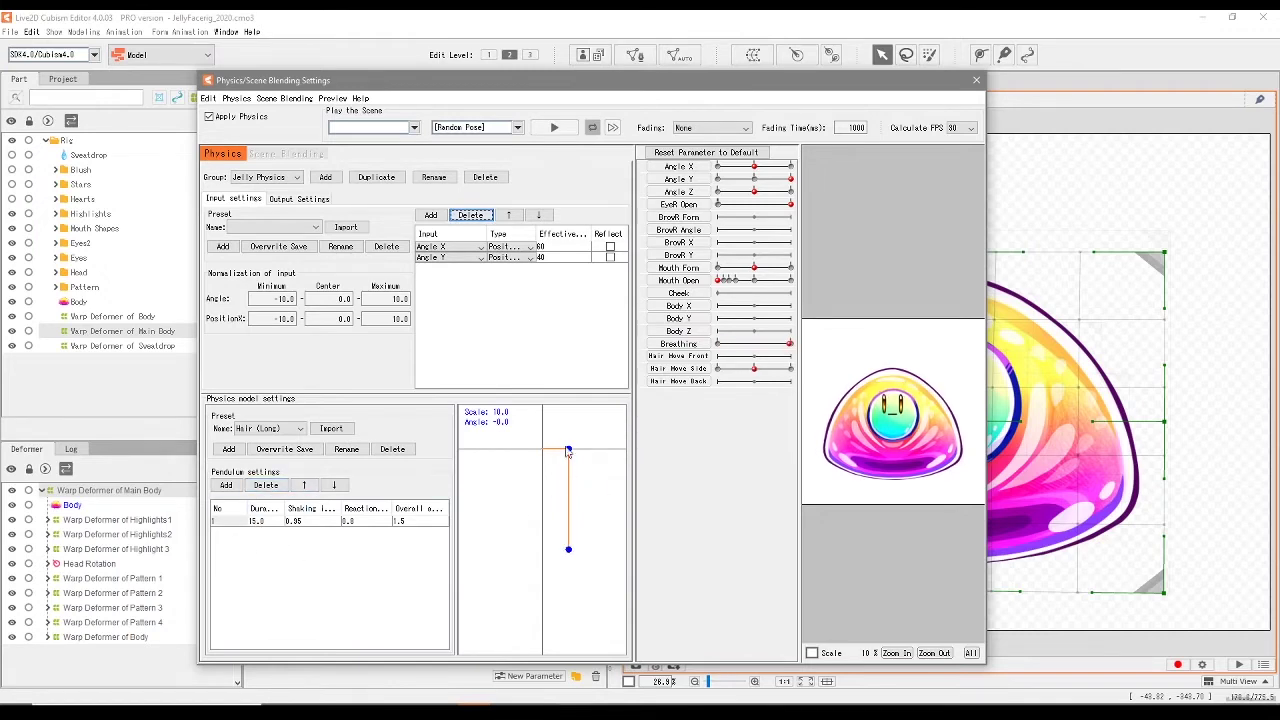
pyautogui.click(766, 185)
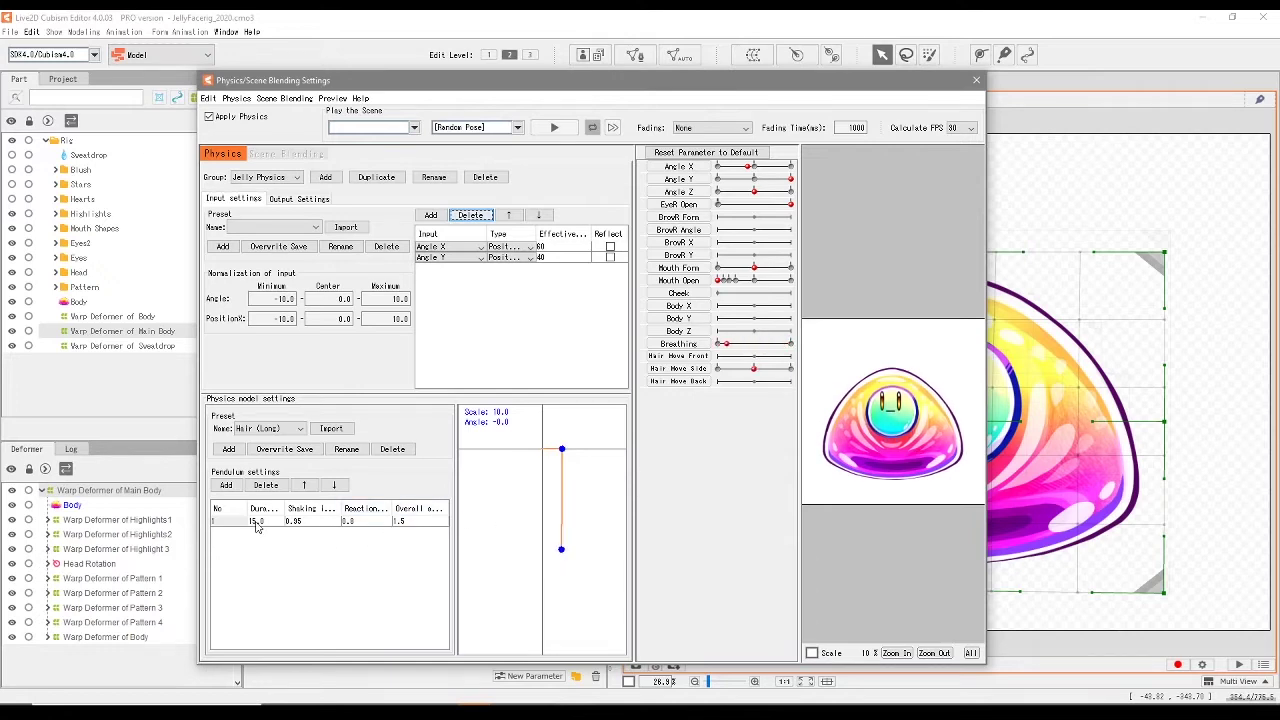
# Shorten the pendulum's duration value, test it by moving Angle X, and close the Physics/Scene Blending Settings.
pyautogui.doubleClick(257, 522)
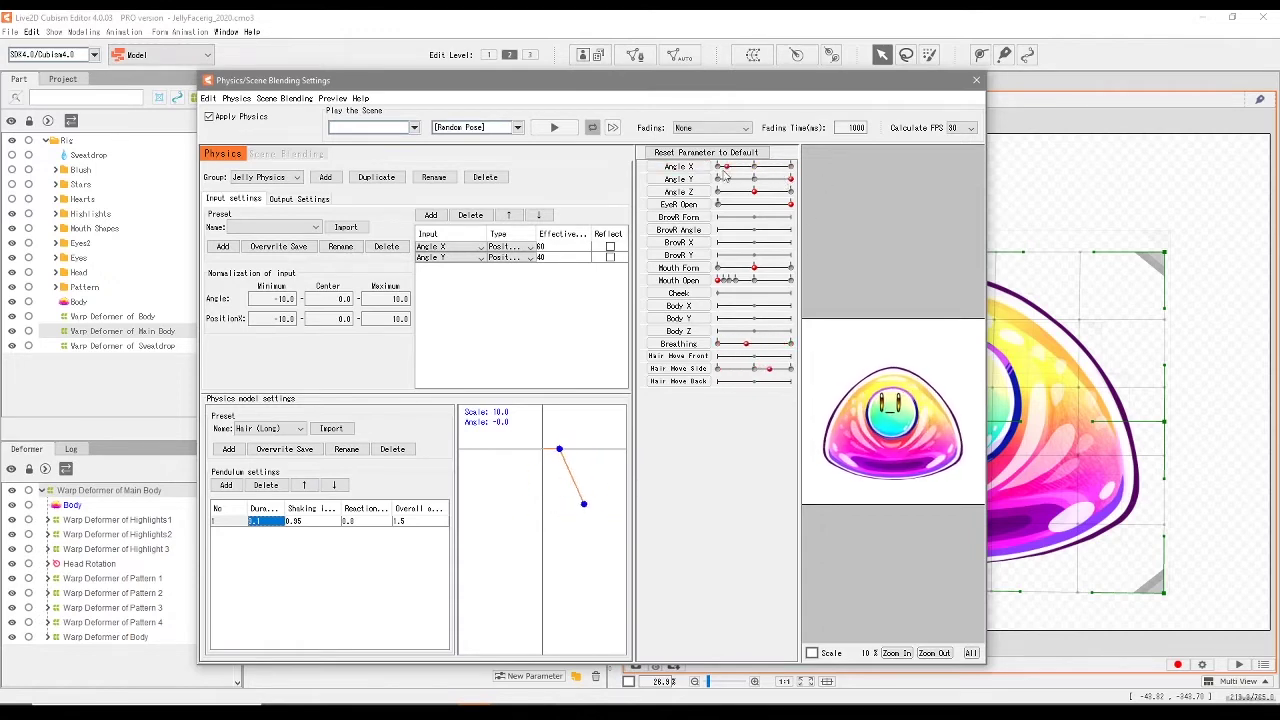
pyautogui.click(791, 169)
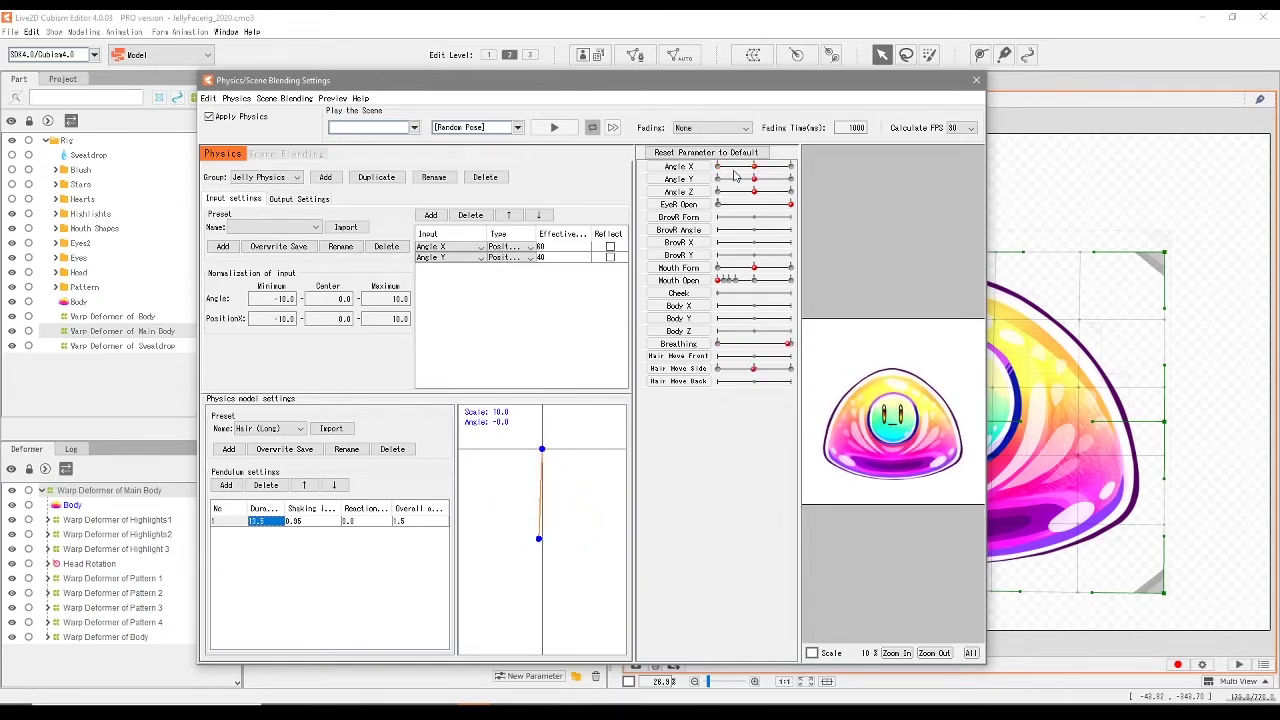
pyautogui.click(976, 80)
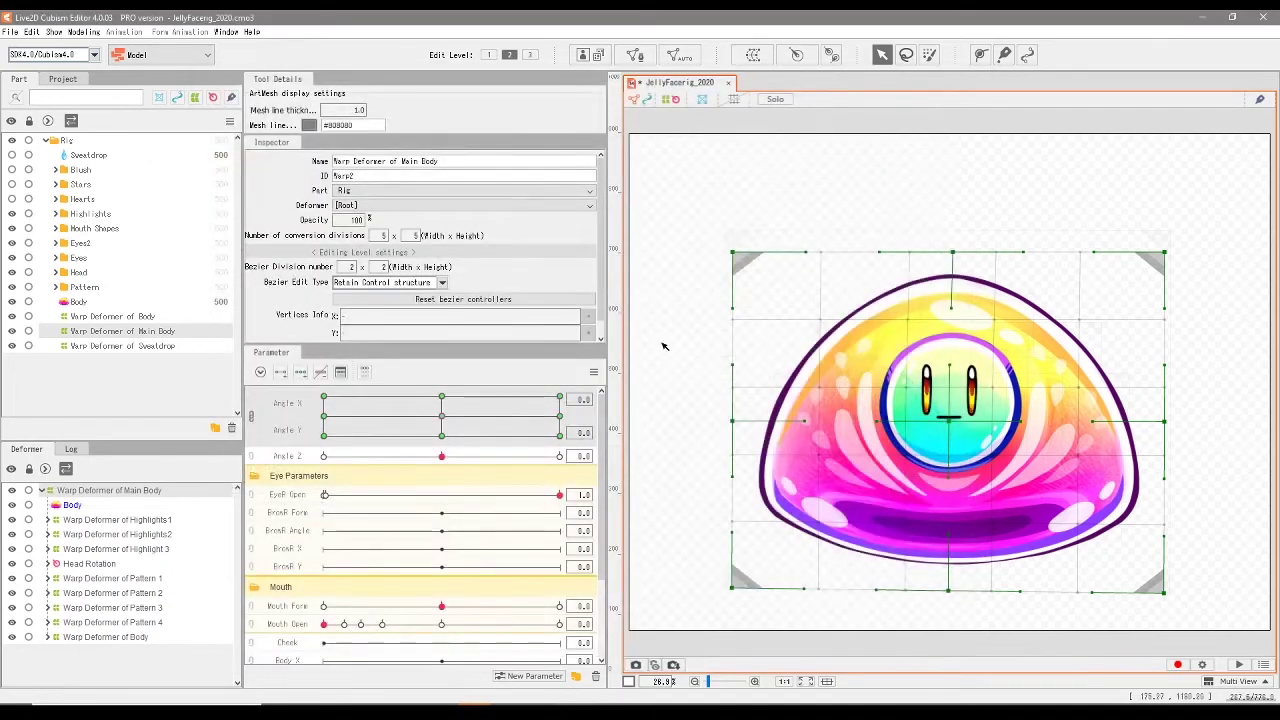
# Preview the main body's warp deformer with Angle X at -30 and with different Hair Move Side values.
pyautogui.scroll(-3, 498, 517)
pyautogui.scroll(3, 430, 490)
pyautogui.click(328, 419)
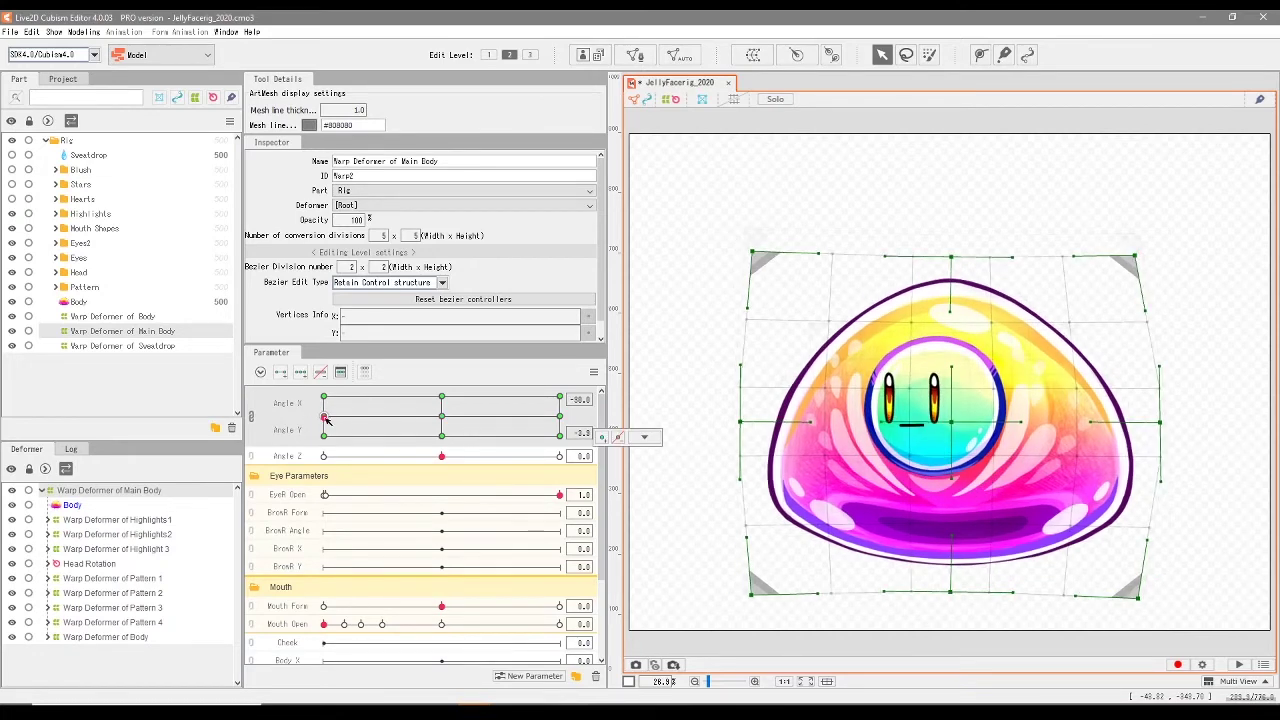
pyautogui.scroll(-3, 417, 540)
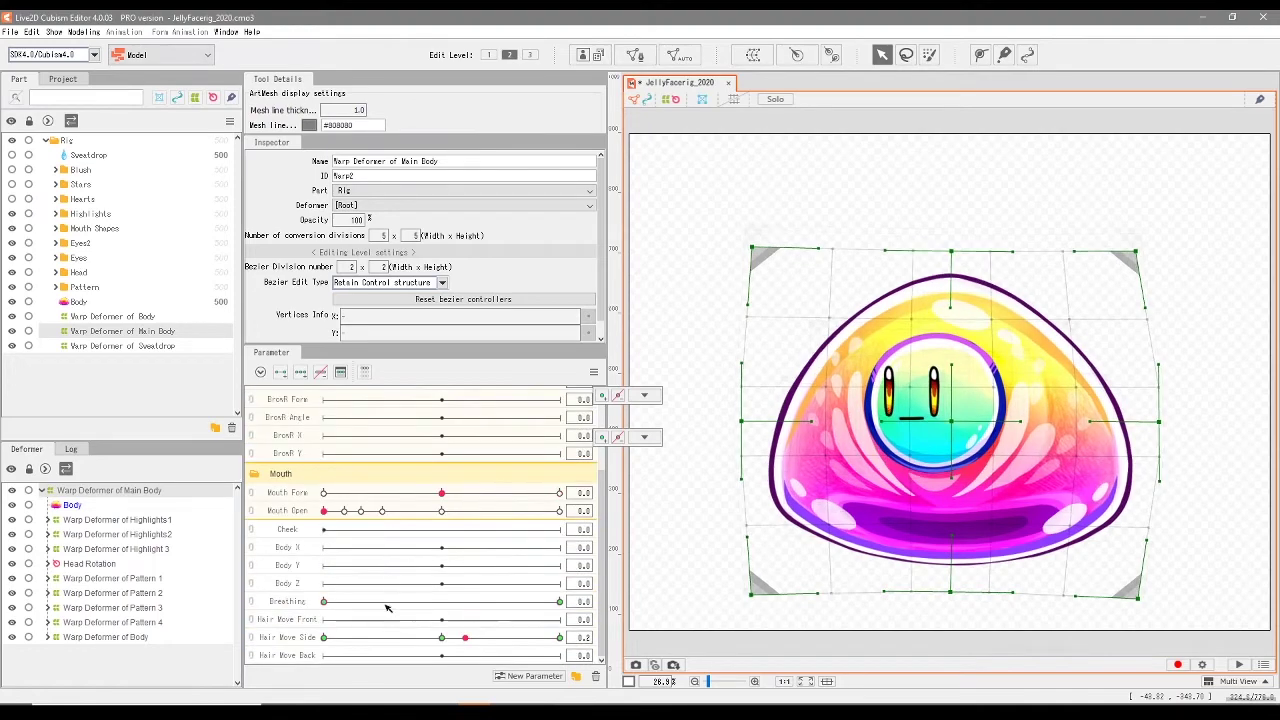
pyautogui.click(342, 640)
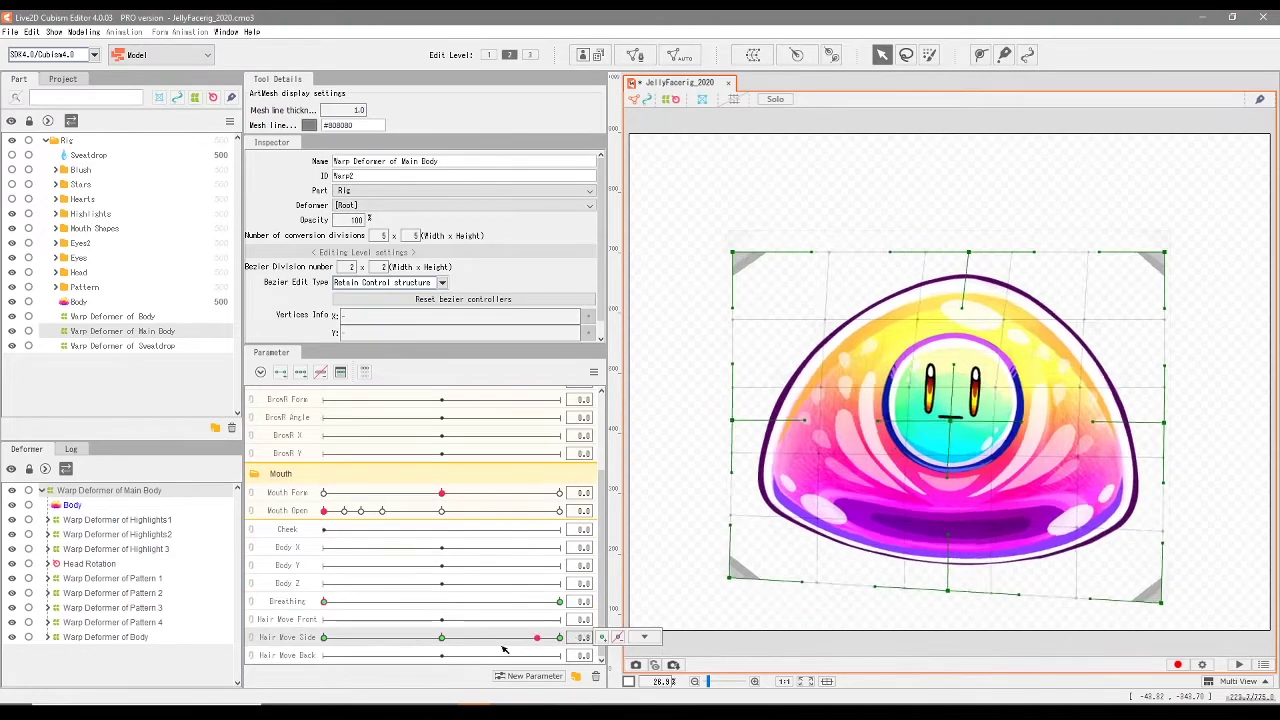
# In the raised Angle Y pose, lean the top of the main body's warp deformer left at Hair Move Side -1 and right at 1.
pyautogui.moveTo(504, 649); pyautogui.dragTo(285, 652)
pyautogui.moveTo(935, 263); pyautogui.dragTo(927, 255)
pyautogui.moveTo(324, 638); pyautogui.dragTo(560, 638)
pyautogui.moveTo(980, 228); pyautogui.dragTo(981, 240)
pyautogui.moveTo(560, 638); pyautogui.dragTo(324, 638)
pyautogui.moveTo(927, 255); pyautogui.dragTo(917, 252)
pyautogui.click(324, 638)
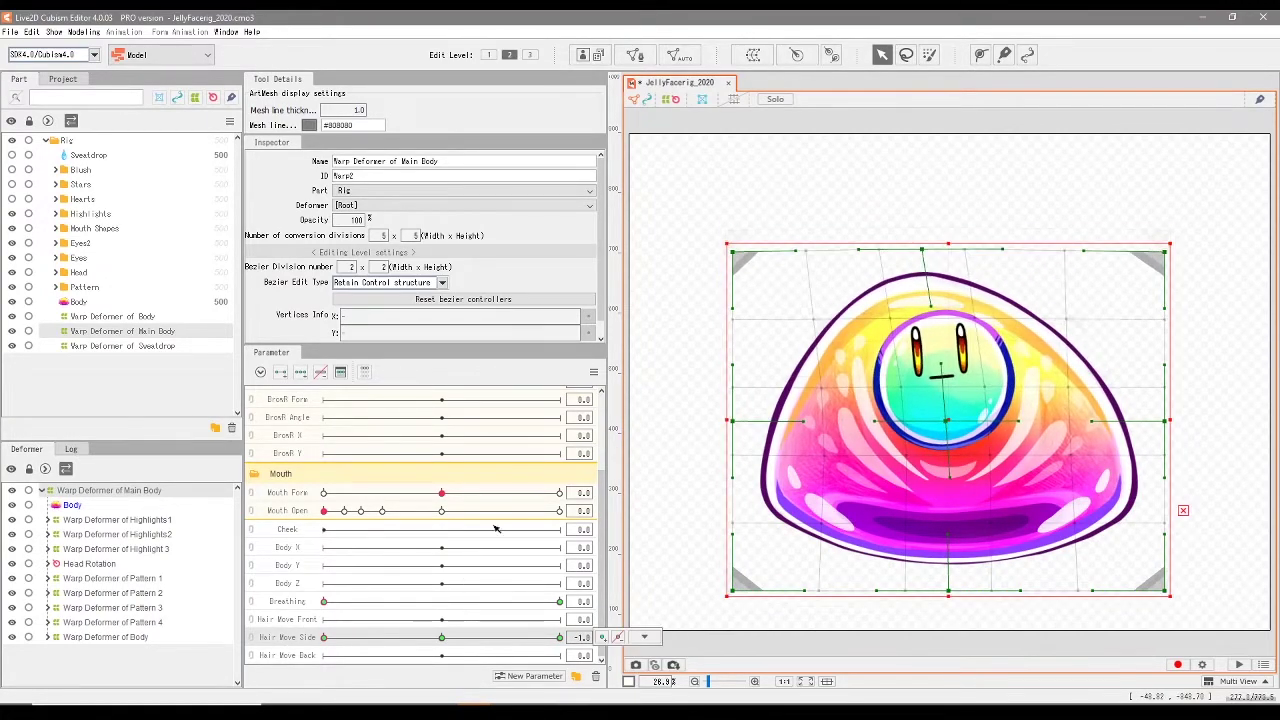
# Examine how Breathing and Hair Move Side deform the main body while Angle Y is fully lowered.
pyautogui.scroll(3, 480, 530)
pyautogui.moveTo(441, 397); pyautogui.dragTo(440, 440)
pyautogui.scroll(-3, 400, 552)
pyautogui.moveTo(430, 602); pyautogui.dragTo(320, 604)
pyautogui.moveTo(325, 638); pyautogui.dragTo(403, 639)
pyautogui.moveTo(480, 603); pyautogui.dragTo(343, 608)
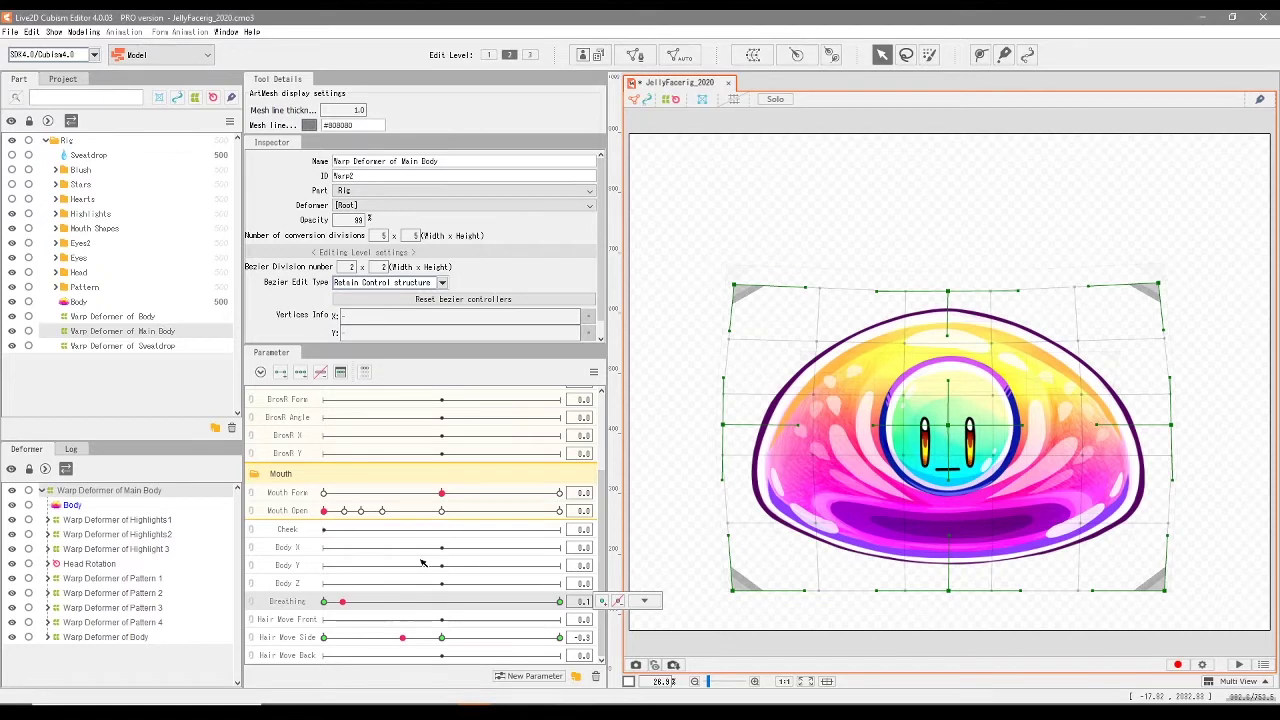
pyautogui.scroll(3, 421, 563)
pyautogui.scroll(-3, 402, 615)
pyautogui.moveTo(340, 601); pyautogui.dragTo(580, 601)
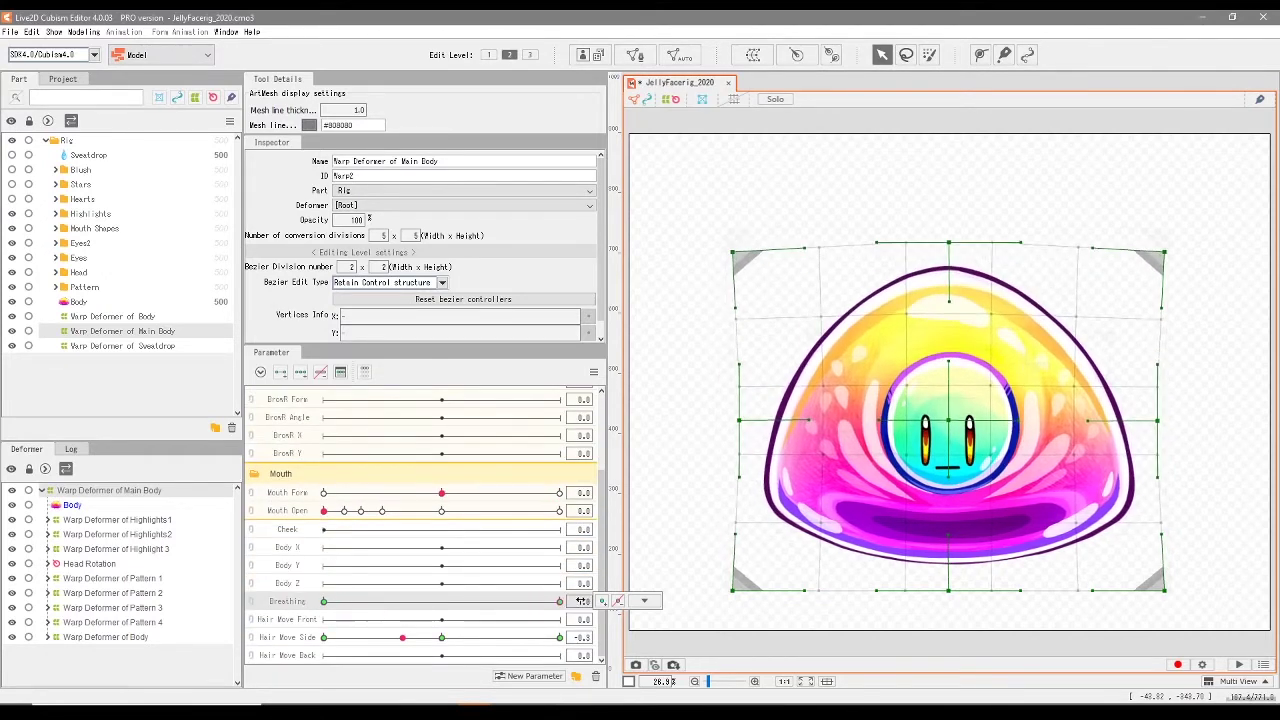
# Return Hair Move Side, Breathing, Angle X and Angle Y to 0.
pyautogui.scroll(3, 460, 531)
pyautogui.scroll(-3, 460, 535)
pyautogui.click(443, 638)
pyautogui.click(324, 602)
pyautogui.scroll(3, 300, 600)
pyautogui.click(442, 420)
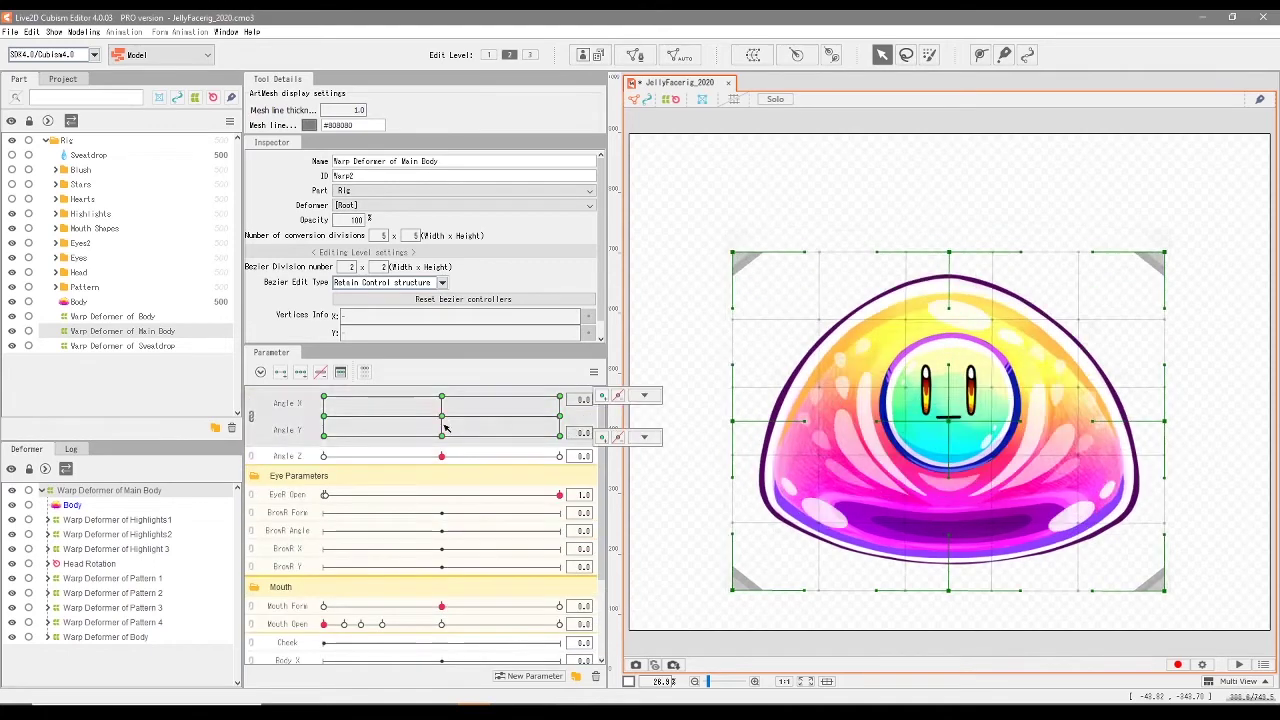
# In the lowered Angle Y pose, lean the top of the main body's warp deformer right at Hair Move Side 1.0.
pyautogui.scroll(-3, 446, 530)
pyautogui.moveTo(442, 638); pyautogui.dragTo(460, 608)
pyautogui.scroll(3, 458, 570)
pyautogui.moveTo(442, 417); pyautogui.dragTo(457, 546)
pyautogui.scroll(-3, 457, 560)
pyautogui.moveTo(442, 638); pyautogui.dragTo(484, 645)
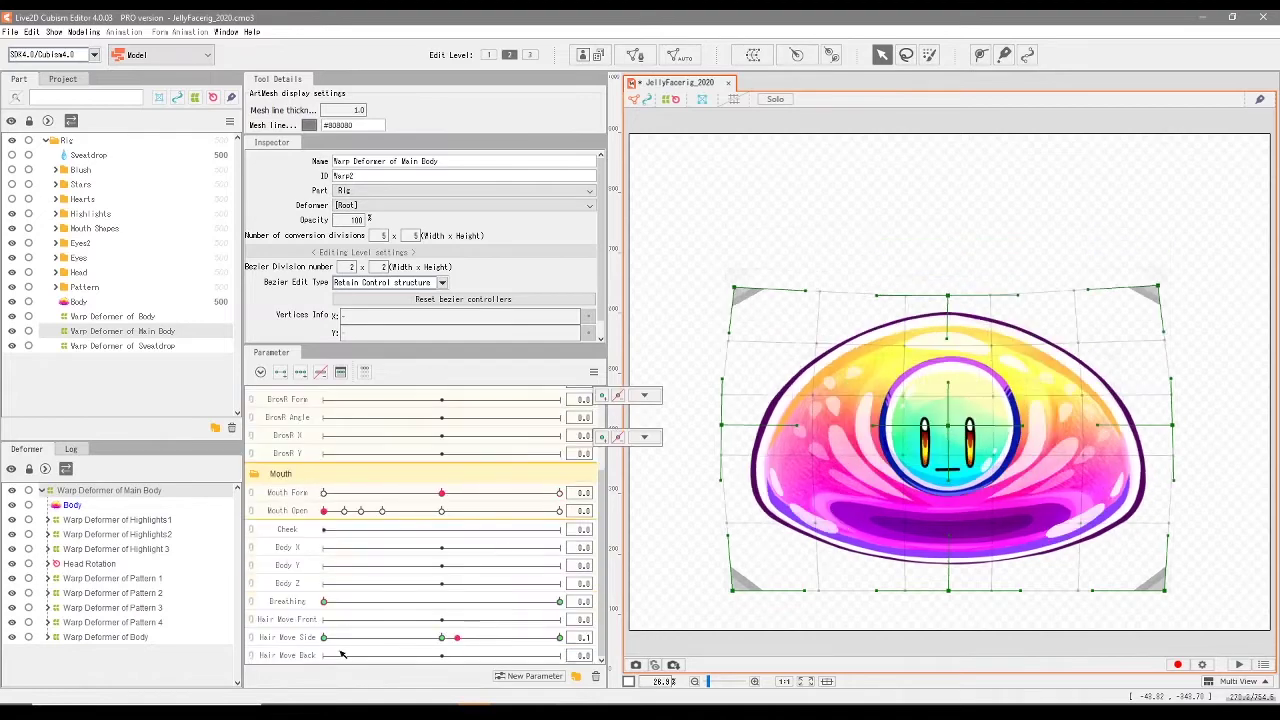
pyautogui.scroll(2, 425, 573)
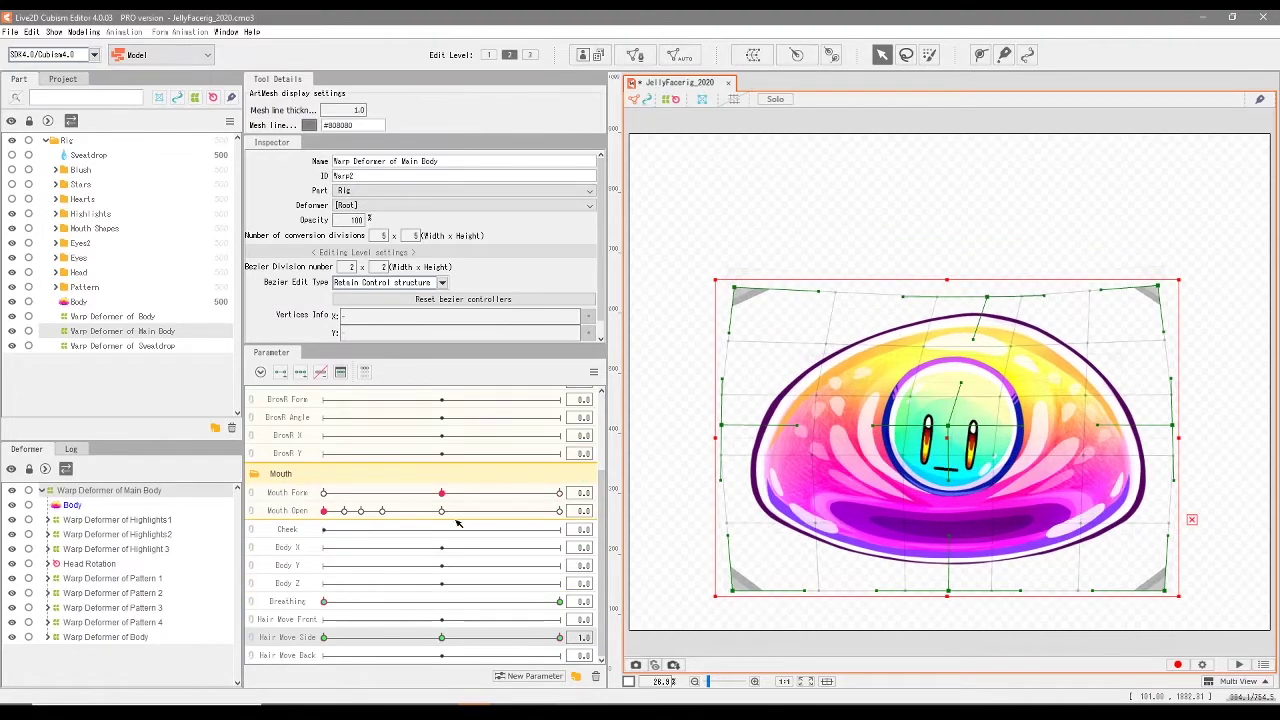
# At Breathing 1.0 and Hair Move Side -1.0, lean the warp deformer's top left and shift its bottom corners right and down.
pyautogui.scroll(2, 505, 454)
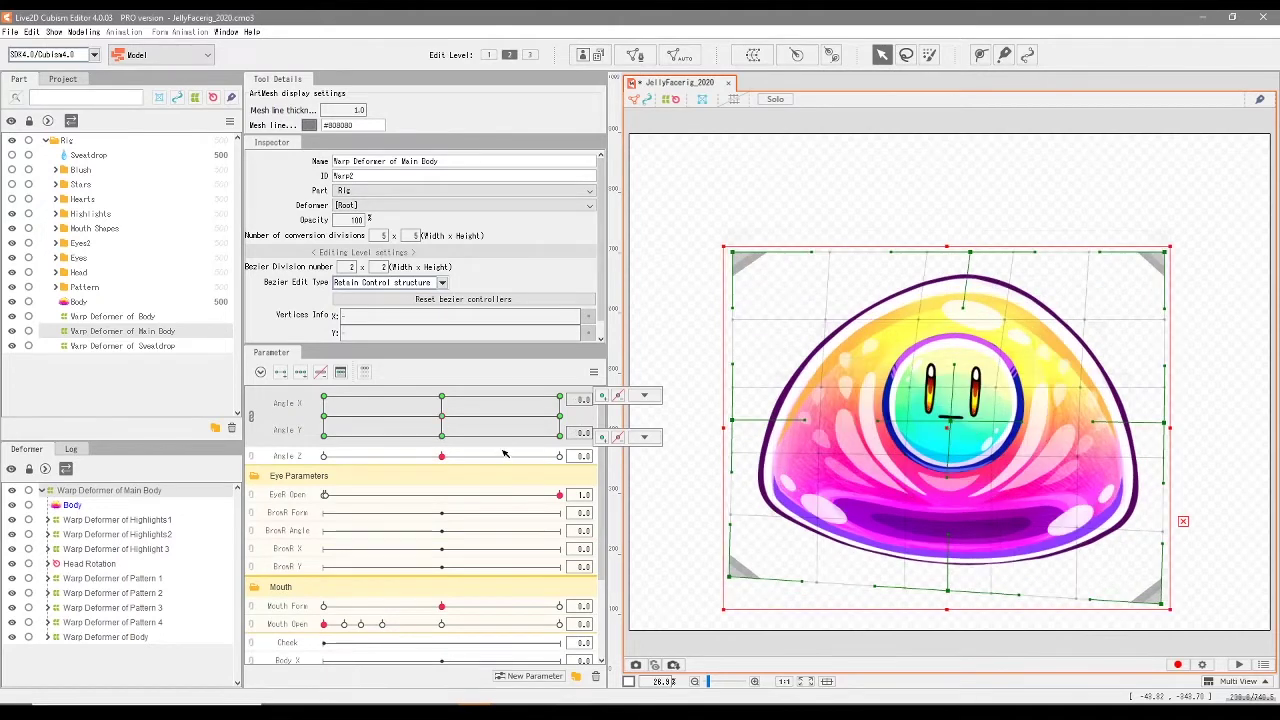
pyautogui.scroll(-2, 477, 486)
pyautogui.moveTo(325, 602); pyautogui.dragTo(632, 605)
pyautogui.moveTo(560, 638); pyautogui.dragTo(337, 648)
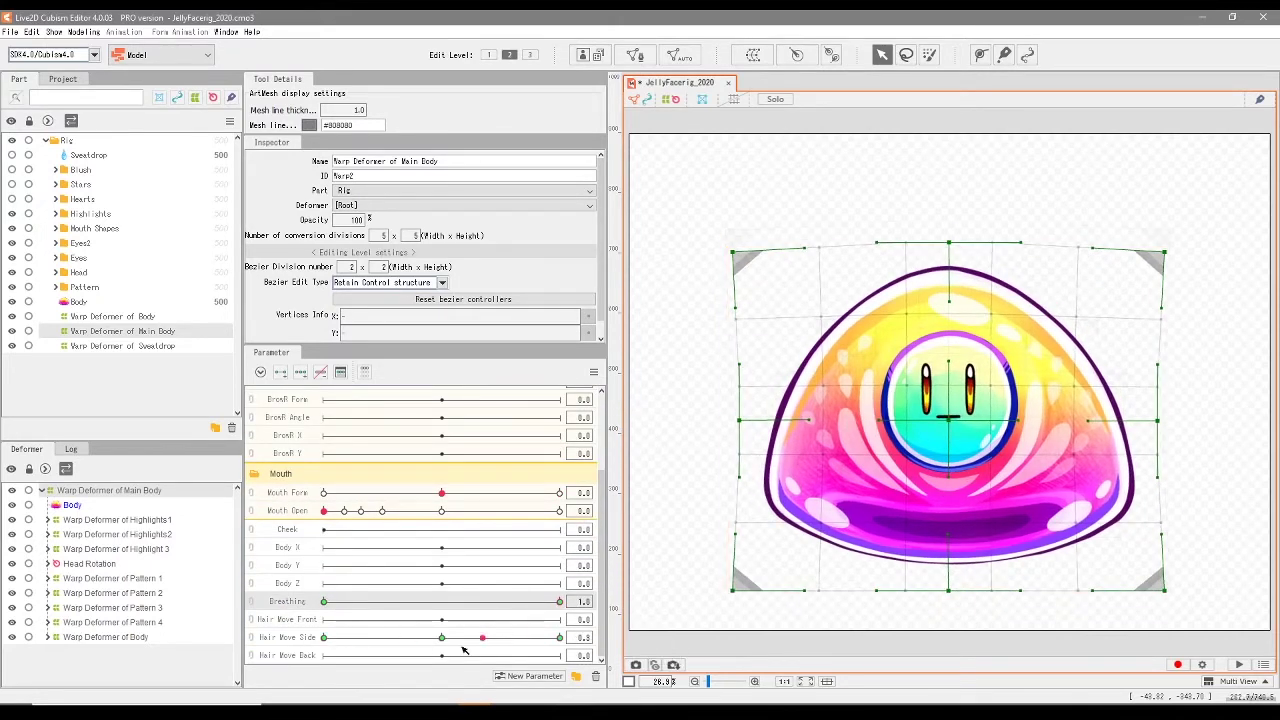
pyautogui.scroll(2, 437, 523)
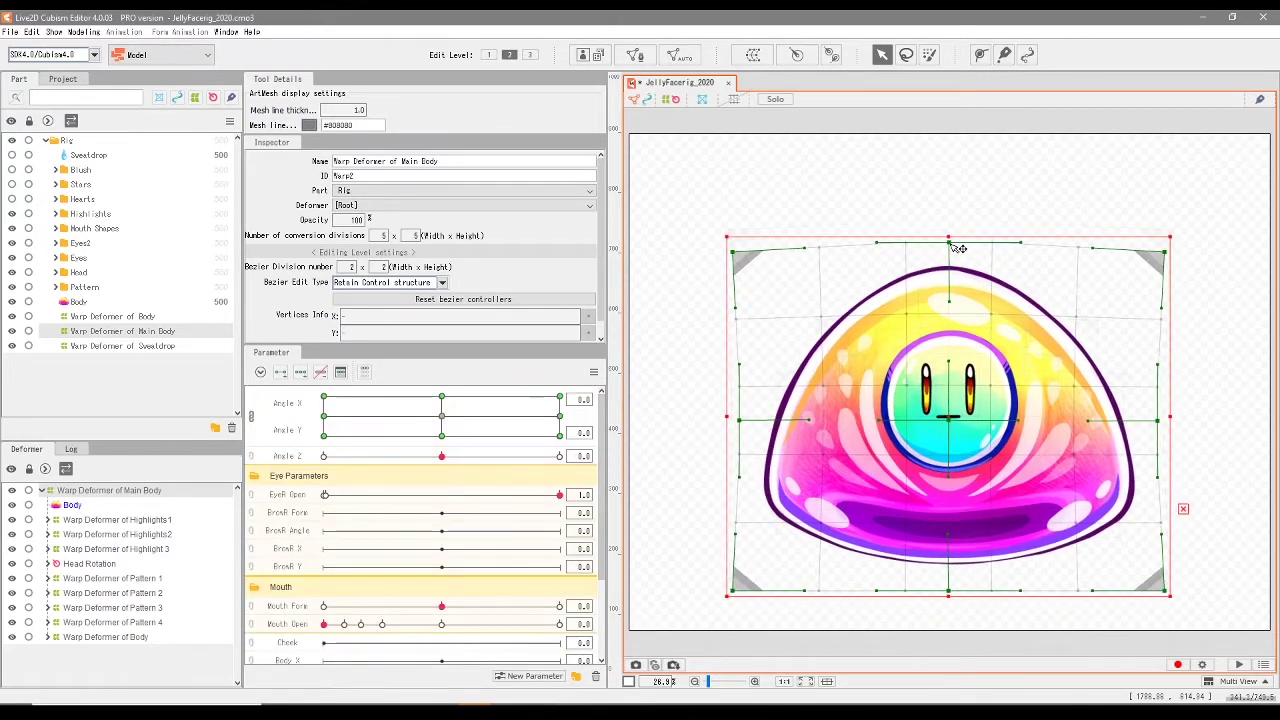
pyautogui.moveTo(949, 243); pyautogui.dragTo(920, 244)
pyautogui.moveTo(733, 591); pyautogui.dragTo(742, 600)
pyautogui.moveTo(1171, 594); pyautogui.dragTo(1180, 603)
pyautogui.scroll(-2, 518, 558)
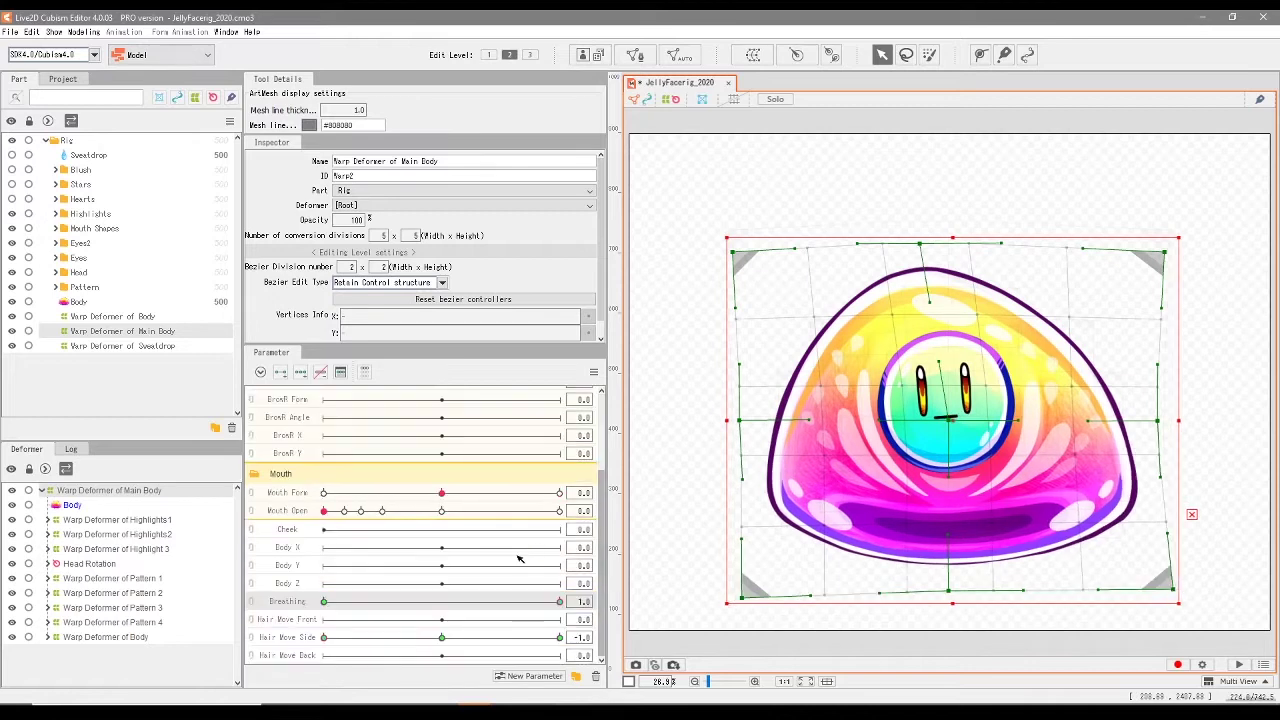
# At Breathing 1.0 and Hair Move Side 1.0, lean the warp deformer's top right, shift its bottom corners left, and test the sway.
pyautogui.click(560, 637)
pyautogui.moveTo(948, 242); pyautogui.dragTo(964, 250)
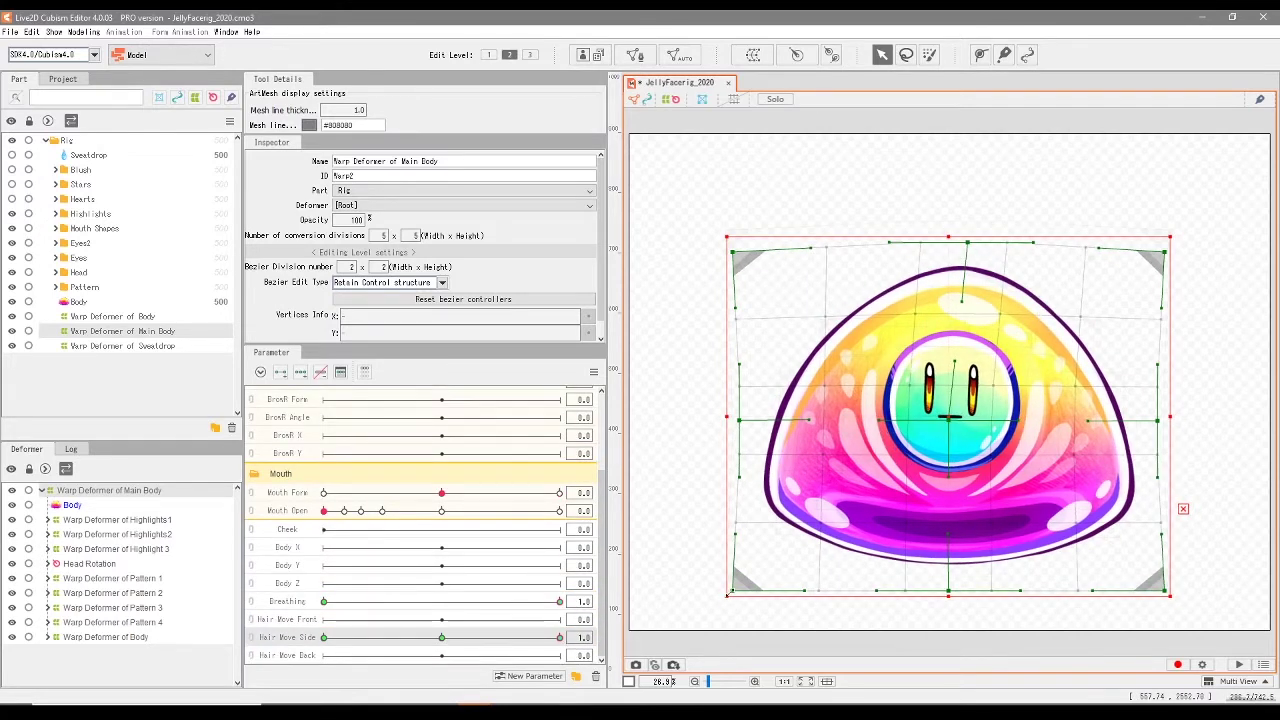
pyautogui.moveTo(728, 596); pyautogui.dragTo(724, 590)
pyautogui.hotkey('ctrl', 'z')
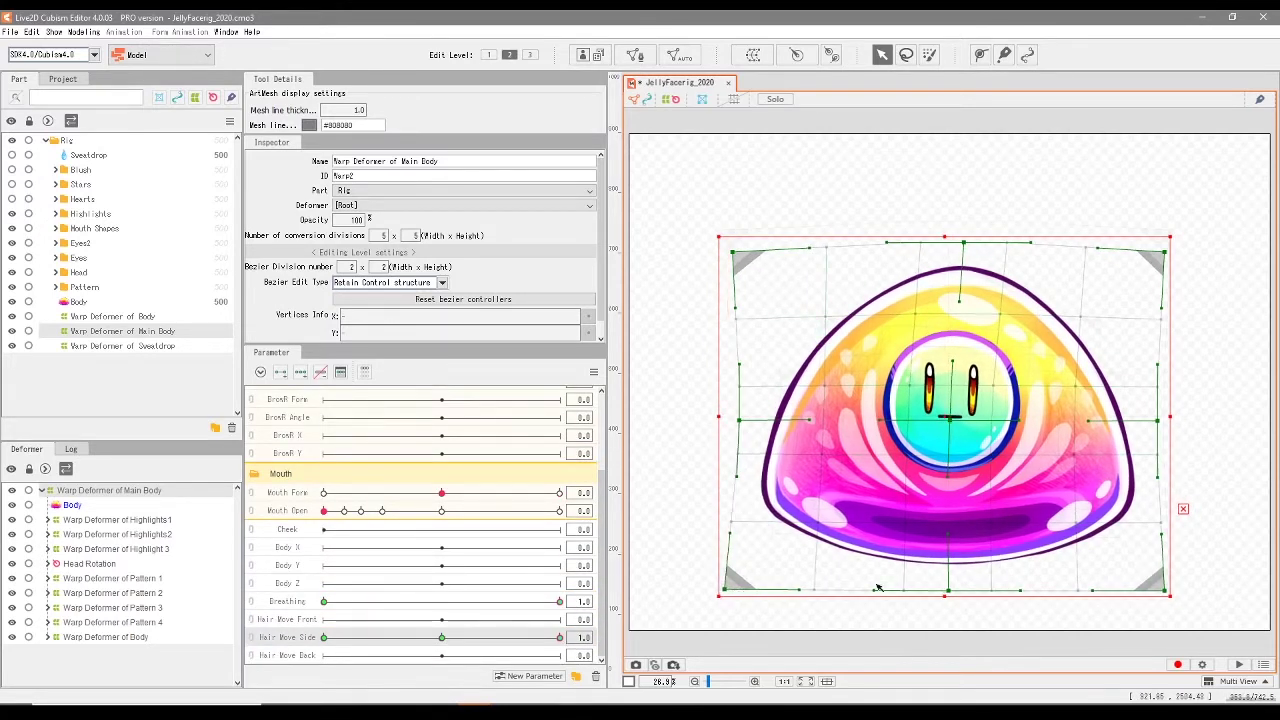
pyautogui.moveTo(1165, 591); pyautogui.dragTo(1154, 595)
pyautogui.moveTo(560, 638); pyautogui.dragTo(424, 648)
# At Breathing 1.0 in the leftward Angle X pose, lean the top of the main body's warp deformer right at Hair Move Side 1.0.
pyautogui.scroll(3, 451, 546)
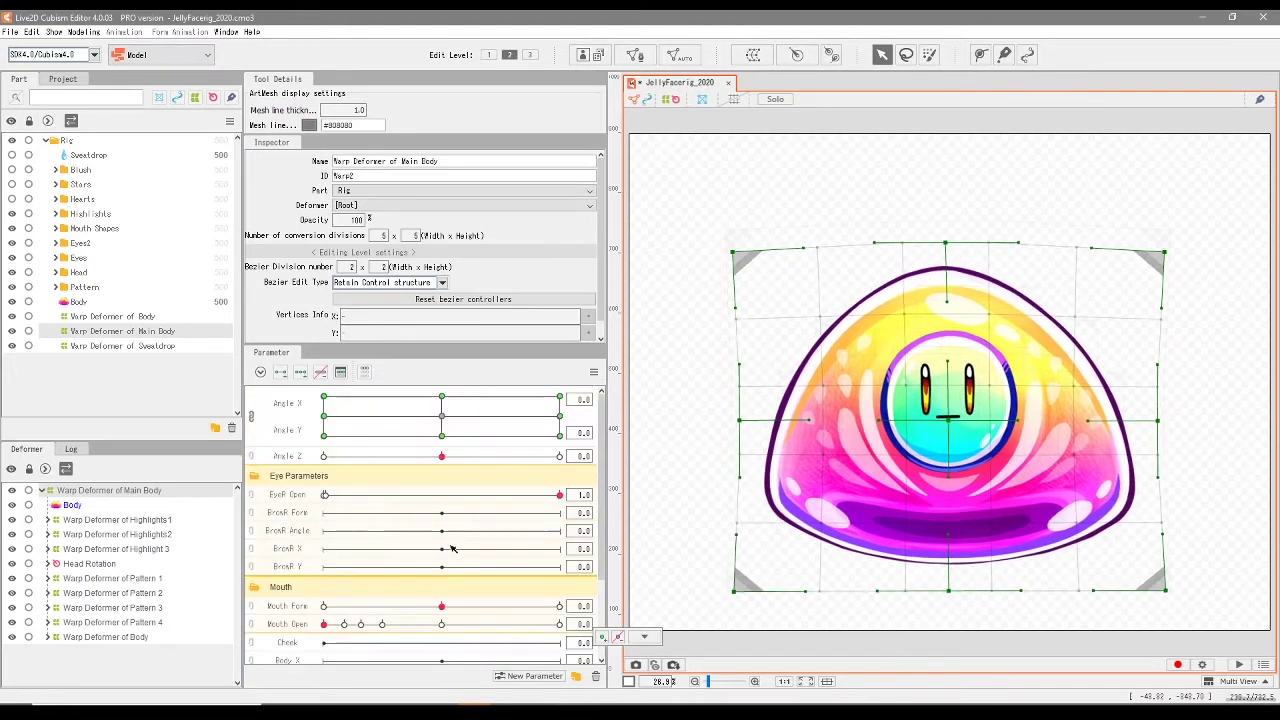
pyautogui.click(323, 416)
pyautogui.scroll(-3, 487, 500)
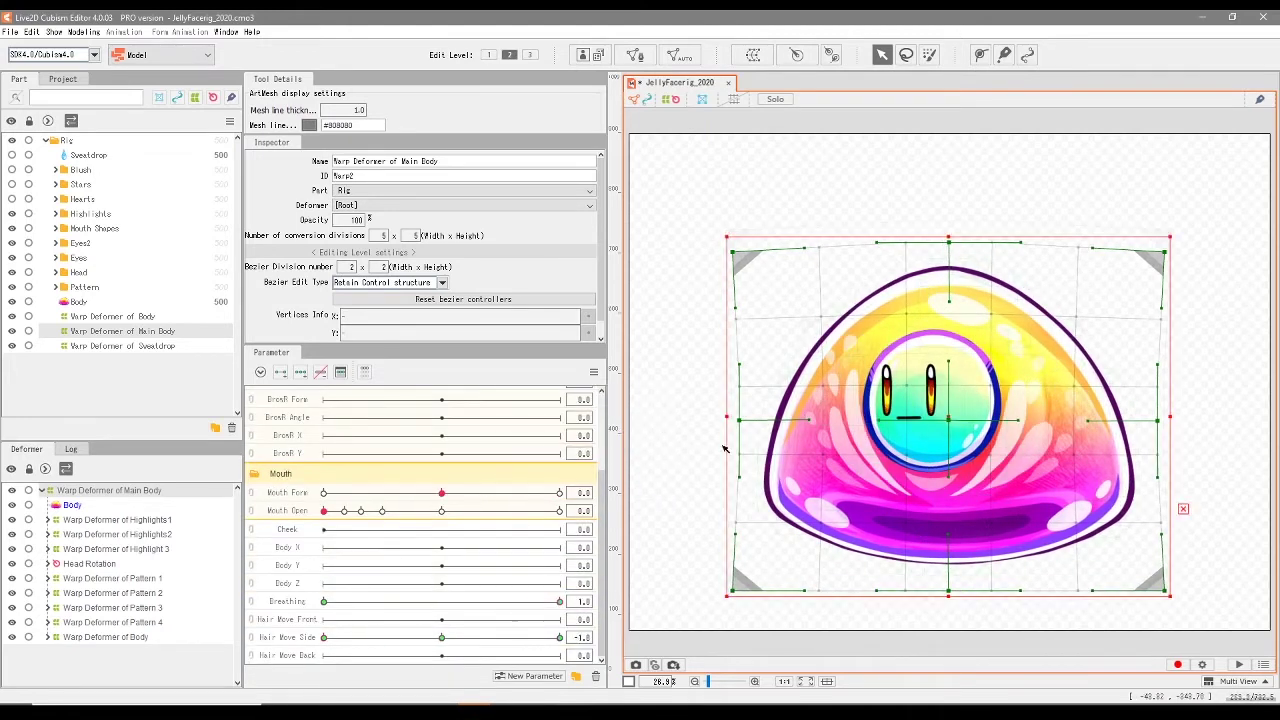
pyautogui.click(560, 638)
pyautogui.moveTo(950, 243); pyautogui.dragTo(960, 243)
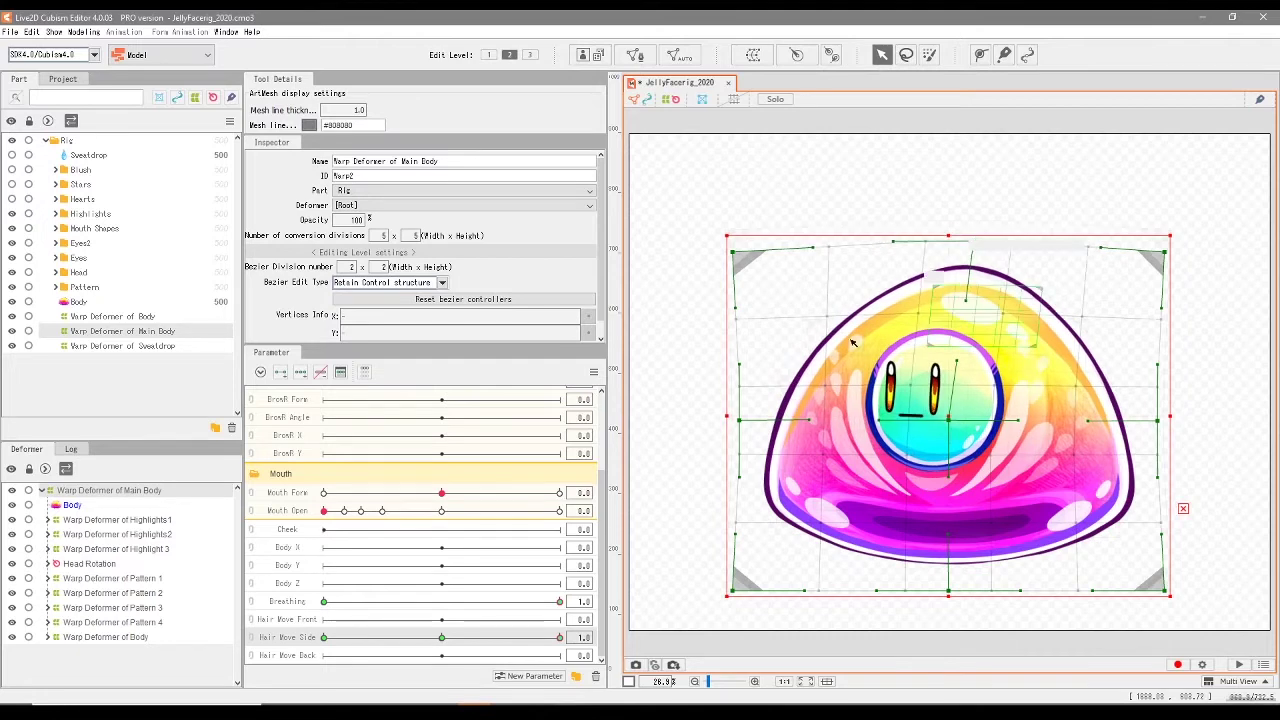
# At Hair Move Side -1.0 in the leftward Angle X pose, lean the warp deformer's top left and shift its bottom corners right.
pyautogui.moveTo(560, 638); pyautogui.dragTo(323, 660)
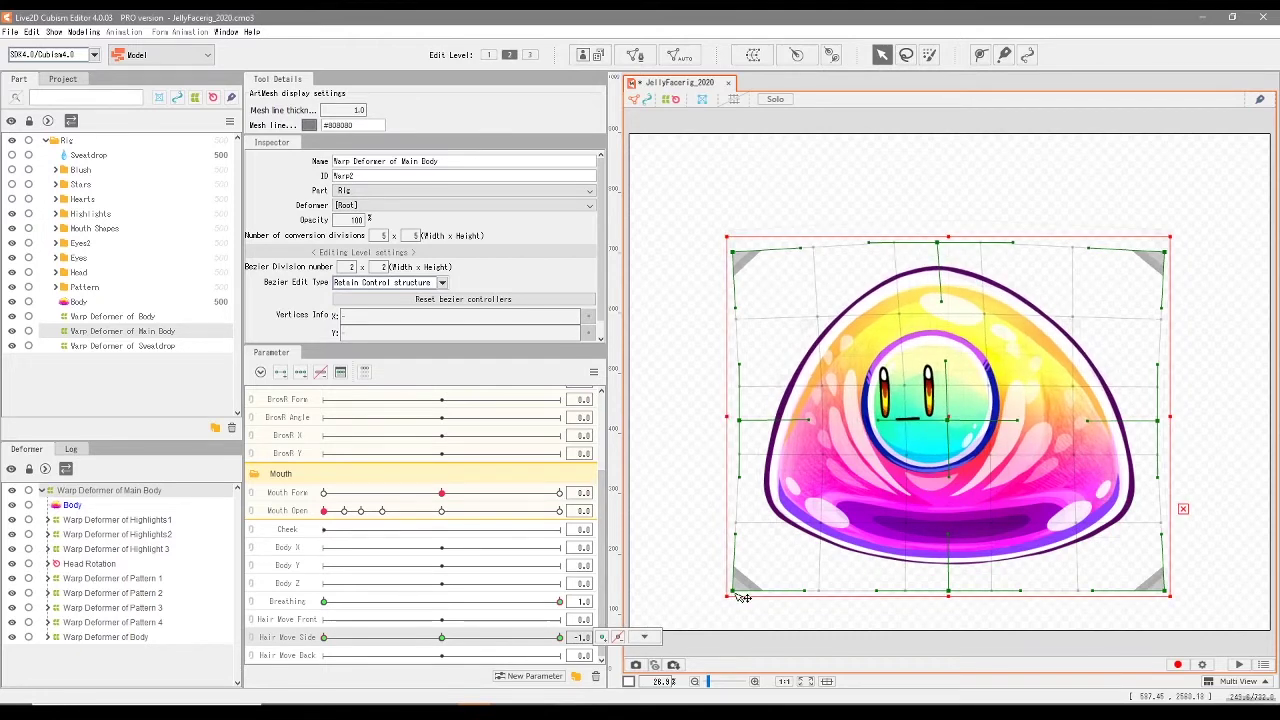
pyautogui.moveTo(735, 593); pyautogui.dragTo(745, 595)
pyautogui.moveTo(1165, 592); pyautogui.dragTo(1175, 594)
# At Hair Move Side 1.0 in the leftward Angle X pose, shift the bottom corners left, test the sway and soften the top's lean.
pyautogui.click(560, 638)
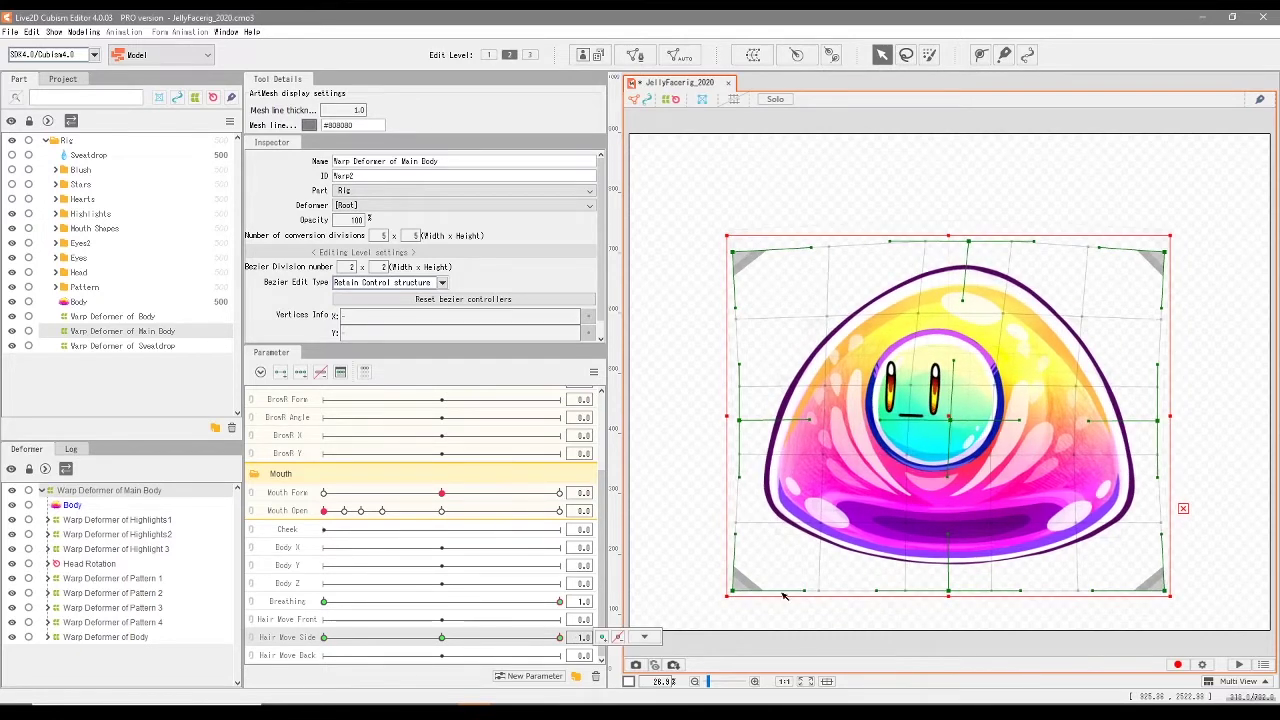
pyautogui.moveTo(735, 593); pyautogui.dragTo(731, 593)
pyautogui.moveTo(1166, 592); pyautogui.dragTo(1160, 595)
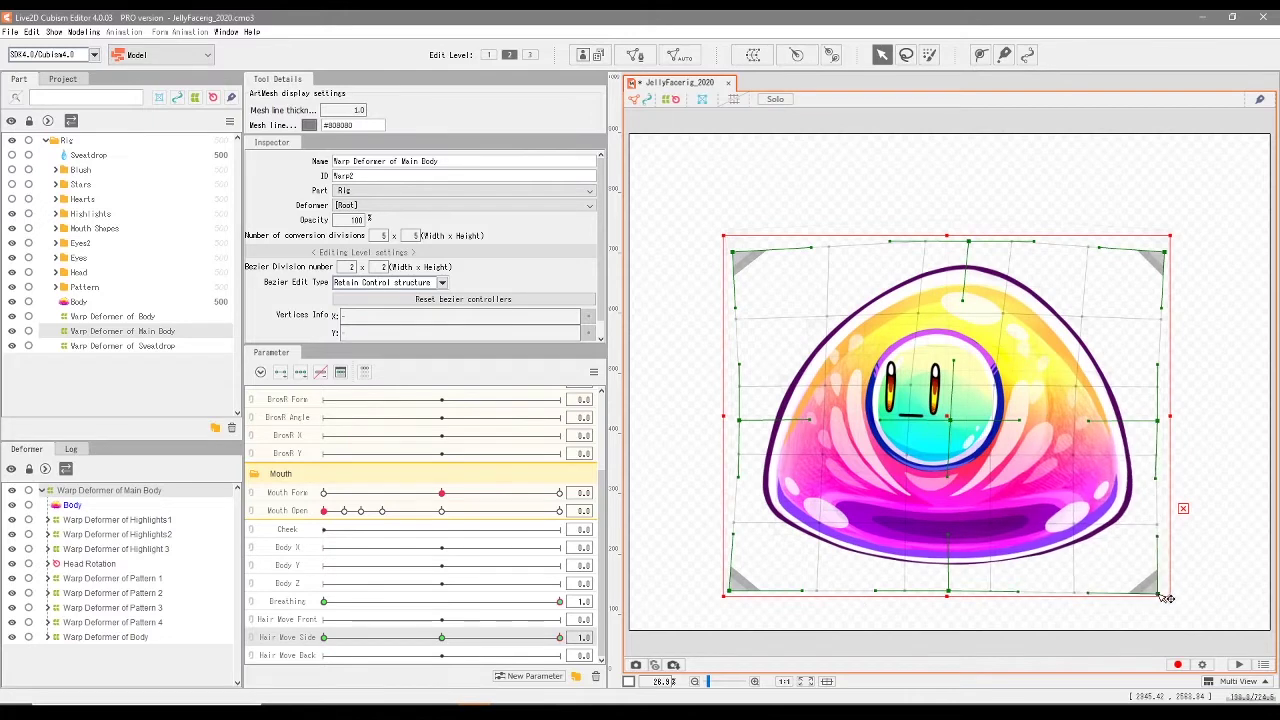
pyautogui.click(431, 655)
pyautogui.moveTo(424, 638); pyautogui.dragTo(560, 640)
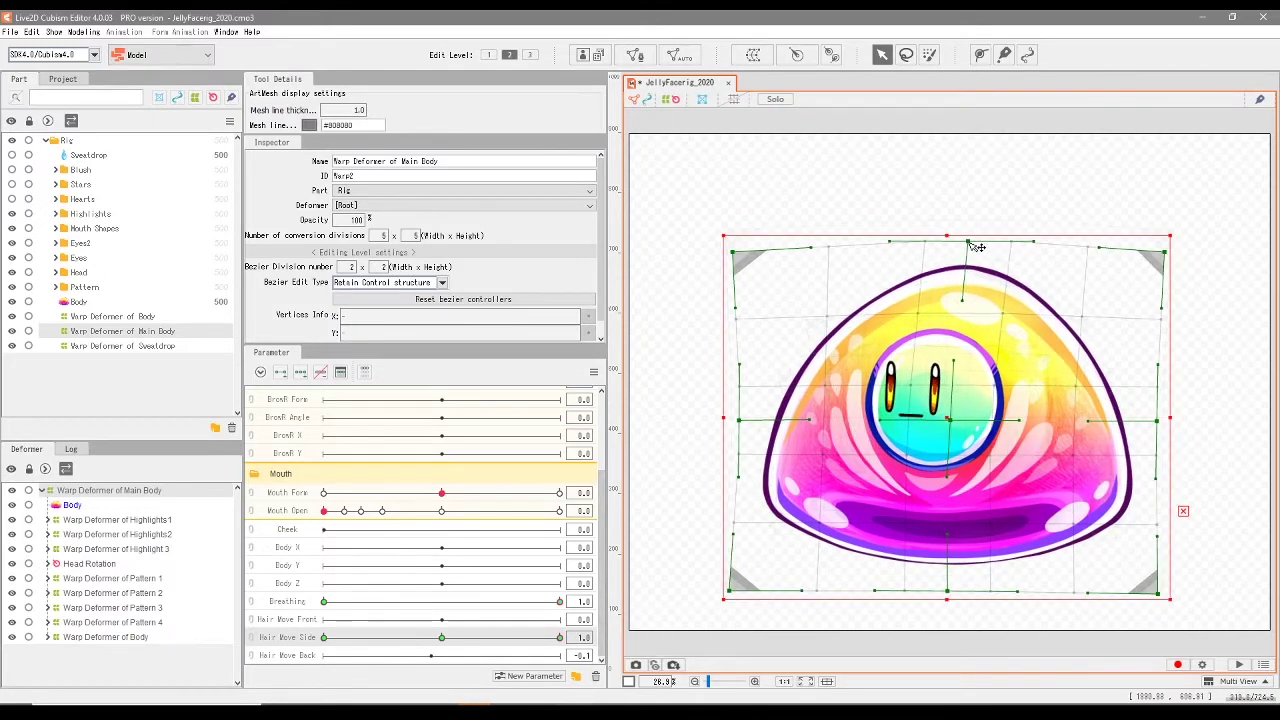
pyautogui.moveTo(968, 242); pyautogui.dragTo(963, 243)
# Set Angle X to 30 and lean the top of the main body's warp deformer right at Hair Move Side 1.0.
pyautogui.scroll(2, 446, 495)
pyautogui.click(561, 415)
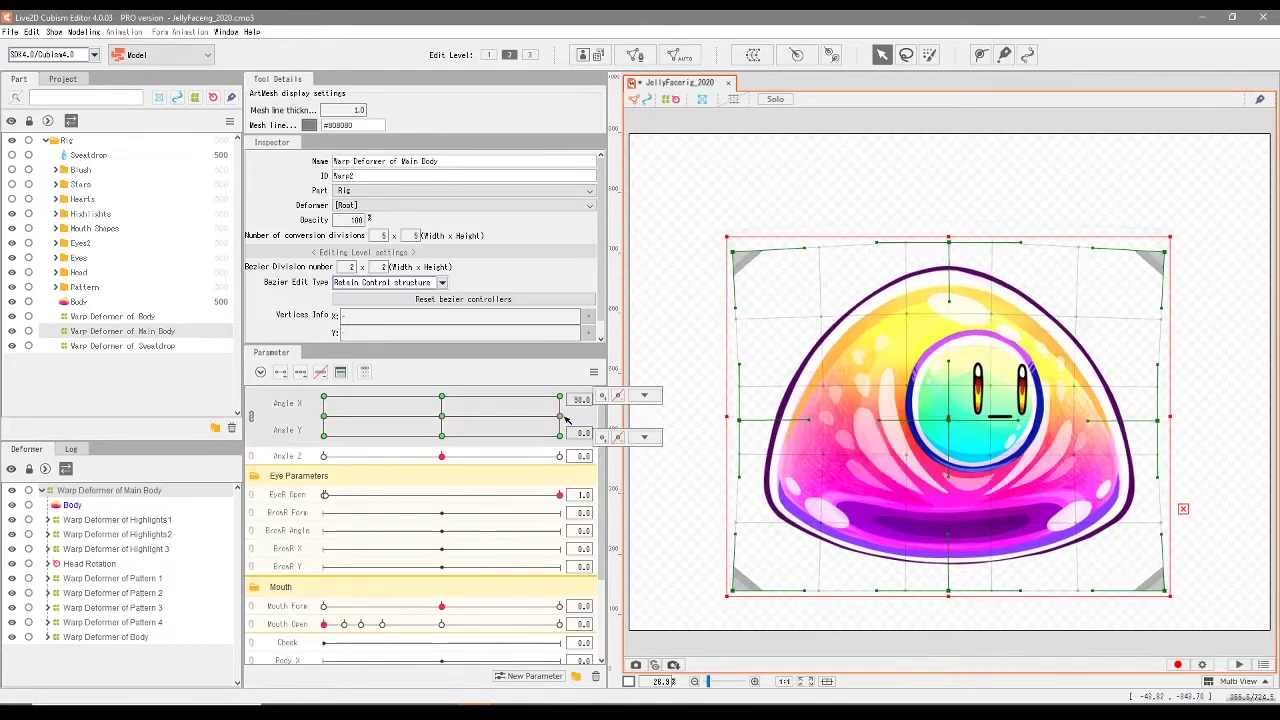
pyautogui.scroll(-2, 481, 566)
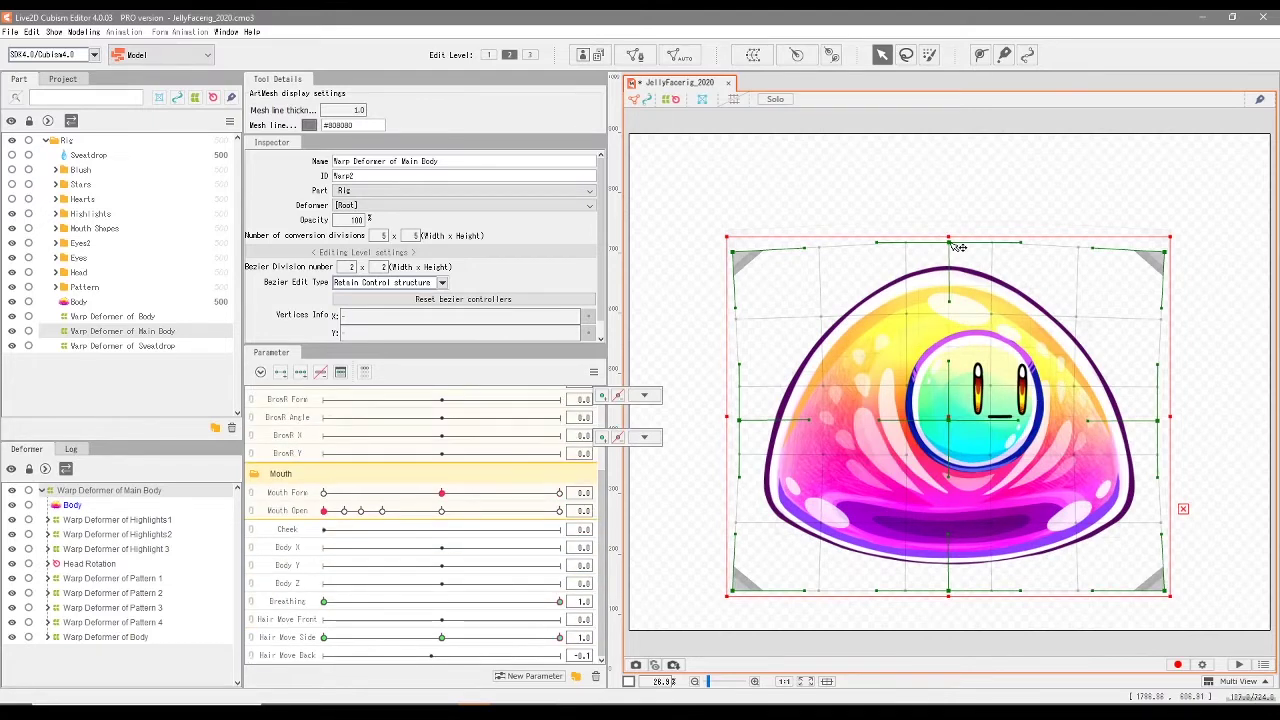
pyautogui.moveTo(951, 243); pyautogui.dragTo(971, 244)
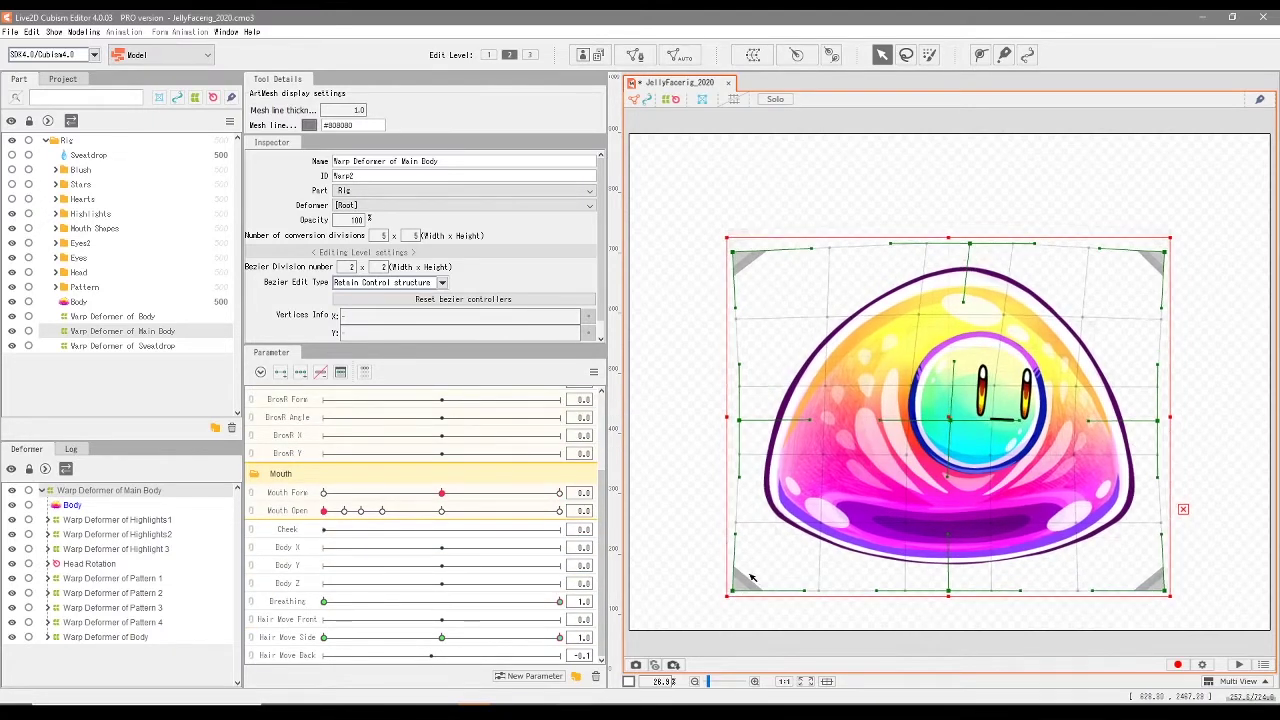
# At Angle X 30 and Hair Move Side -1.0, lean the warp deformer's top left, shift its bottom corners right, and test the sway.
pyautogui.click(352, 639)
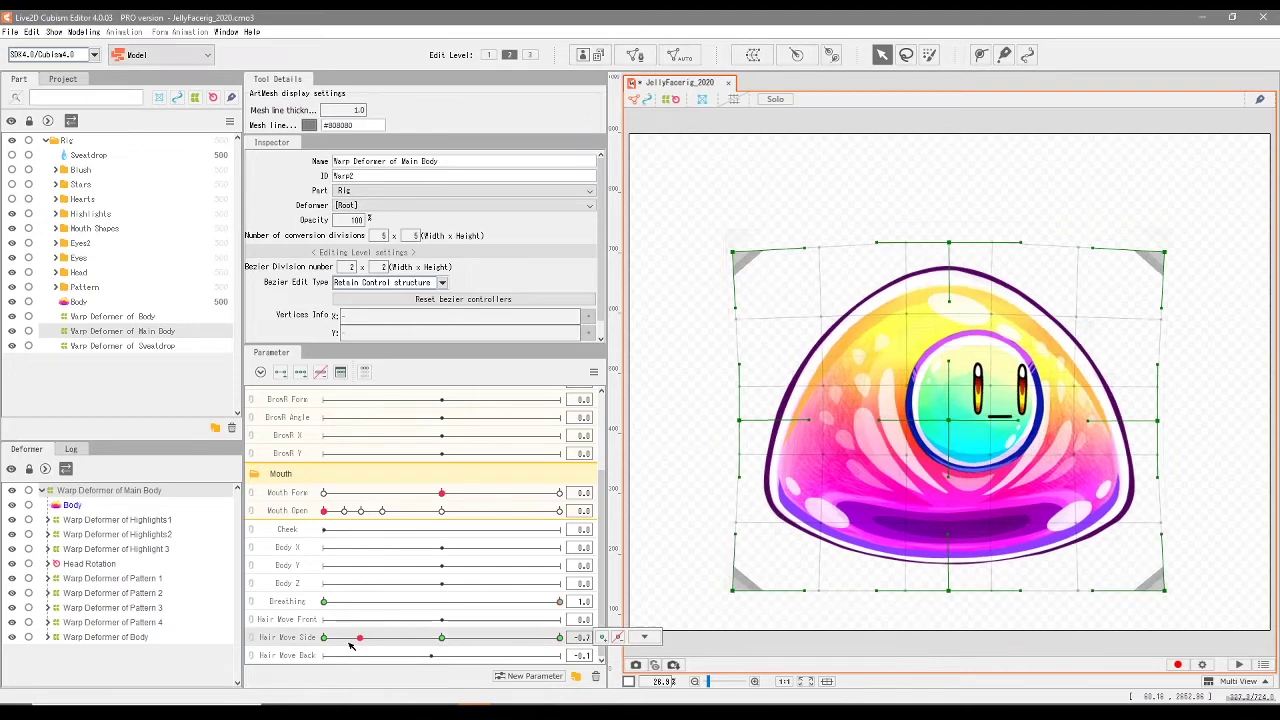
pyautogui.moveTo(350, 644); pyautogui.dragTo(324, 641)
pyautogui.moveTo(949, 243); pyautogui.dragTo(937, 243)
pyautogui.moveTo(734, 591); pyautogui.dragTo(744, 591)
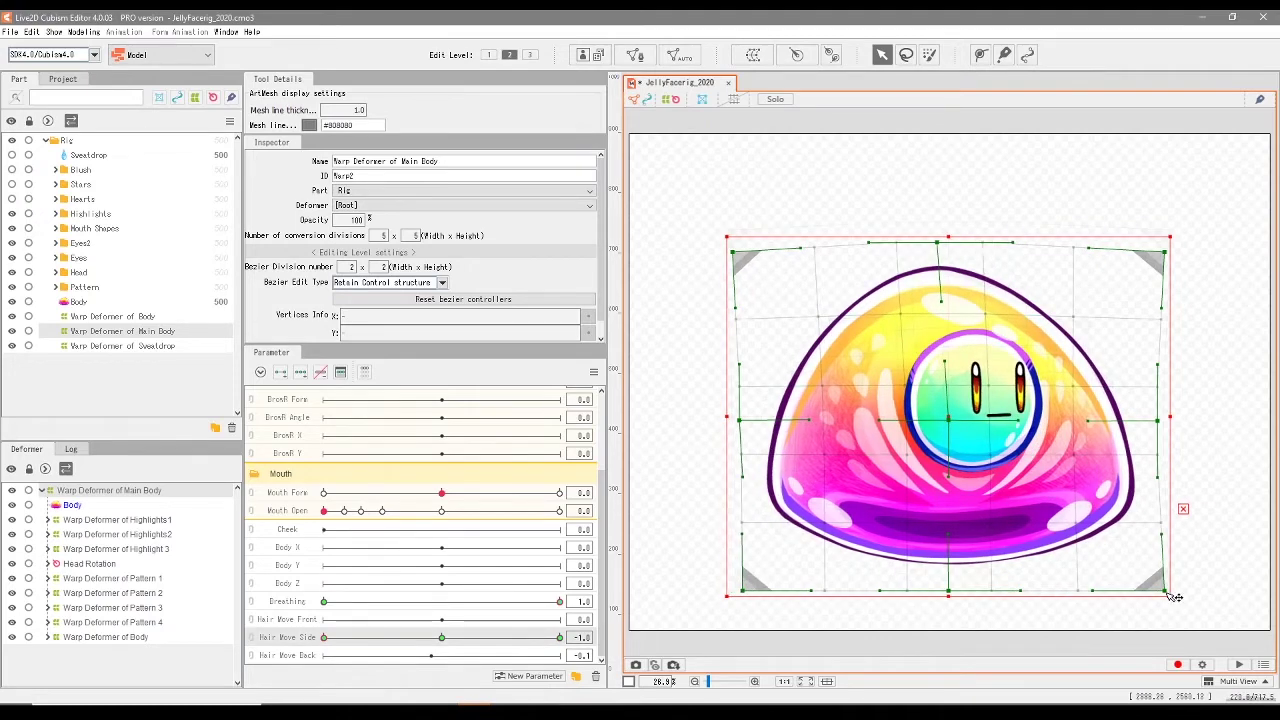
pyautogui.moveTo(1167, 593); pyautogui.dragTo(1175, 594)
pyautogui.moveTo(560, 638); pyautogui.dragTo(530, 695)
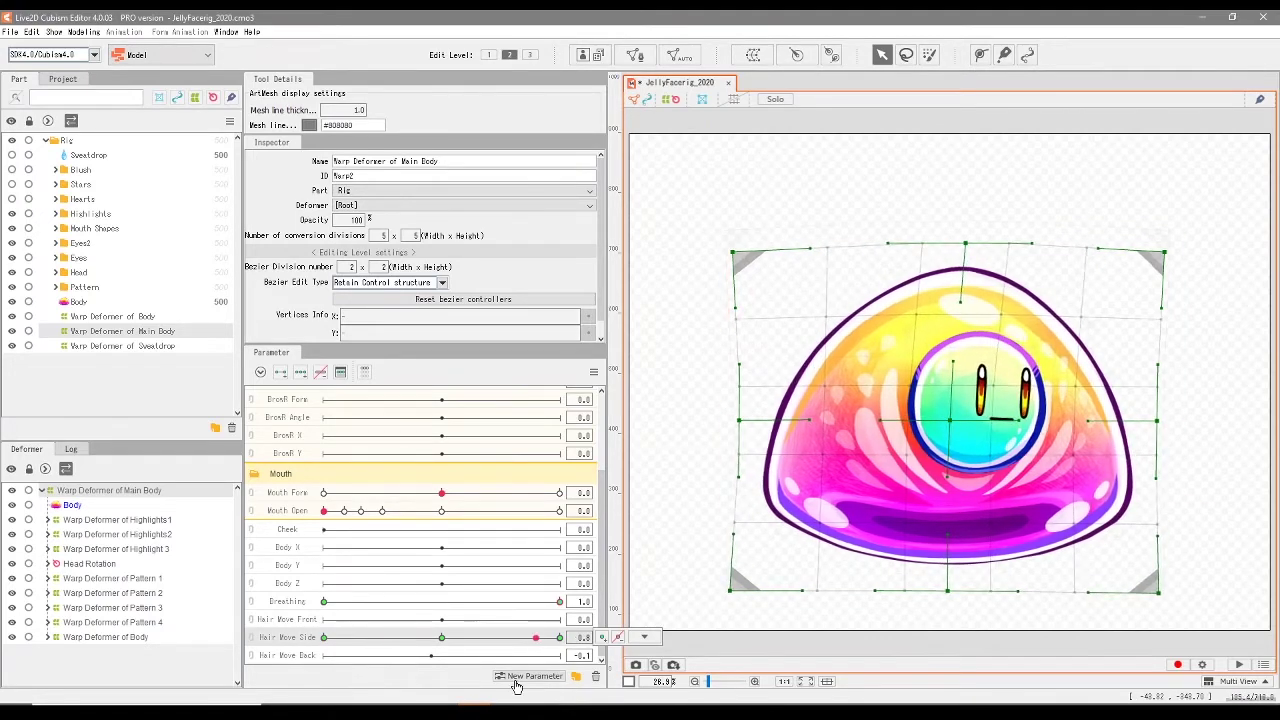
# Set Angle X to 0 and Angle Y to 30, and lean the warp deformer's top right at Hair Move Side 1.0.
pyautogui.scroll(3, 465, 571)
pyautogui.click(442, 397)
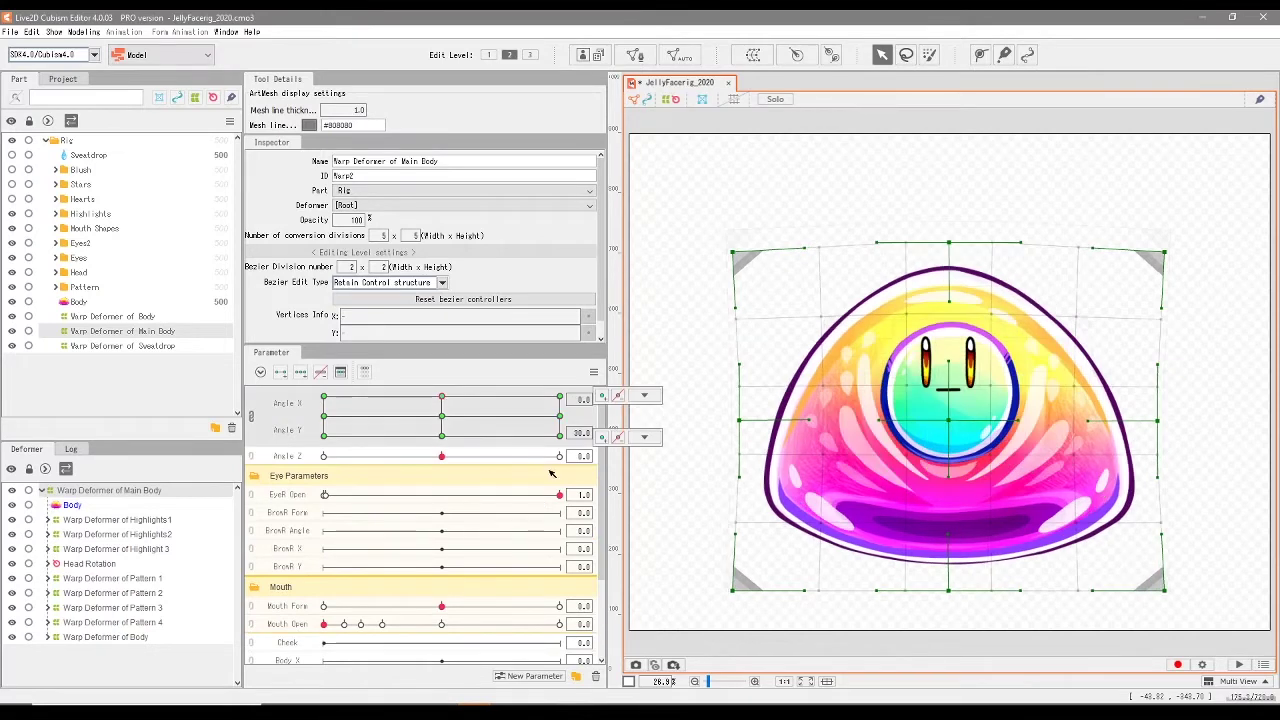
pyautogui.scroll(-3, 504, 467)
pyautogui.click(323, 637)
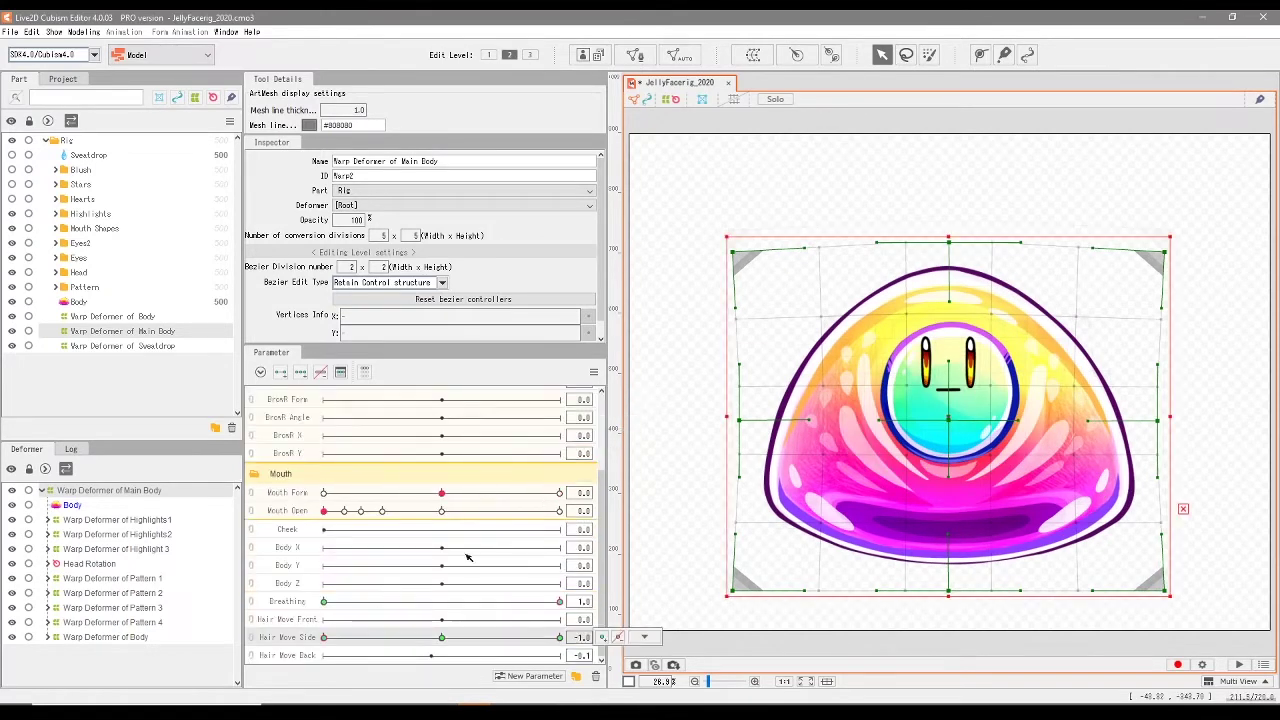
pyautogui.moveTo(949, 243); pyautogui.dragTo(988, 242)
pyautogui.click(559, 637)
pyautogui.moveTo(410, 653); pyautogui.dragTo(477, 641)
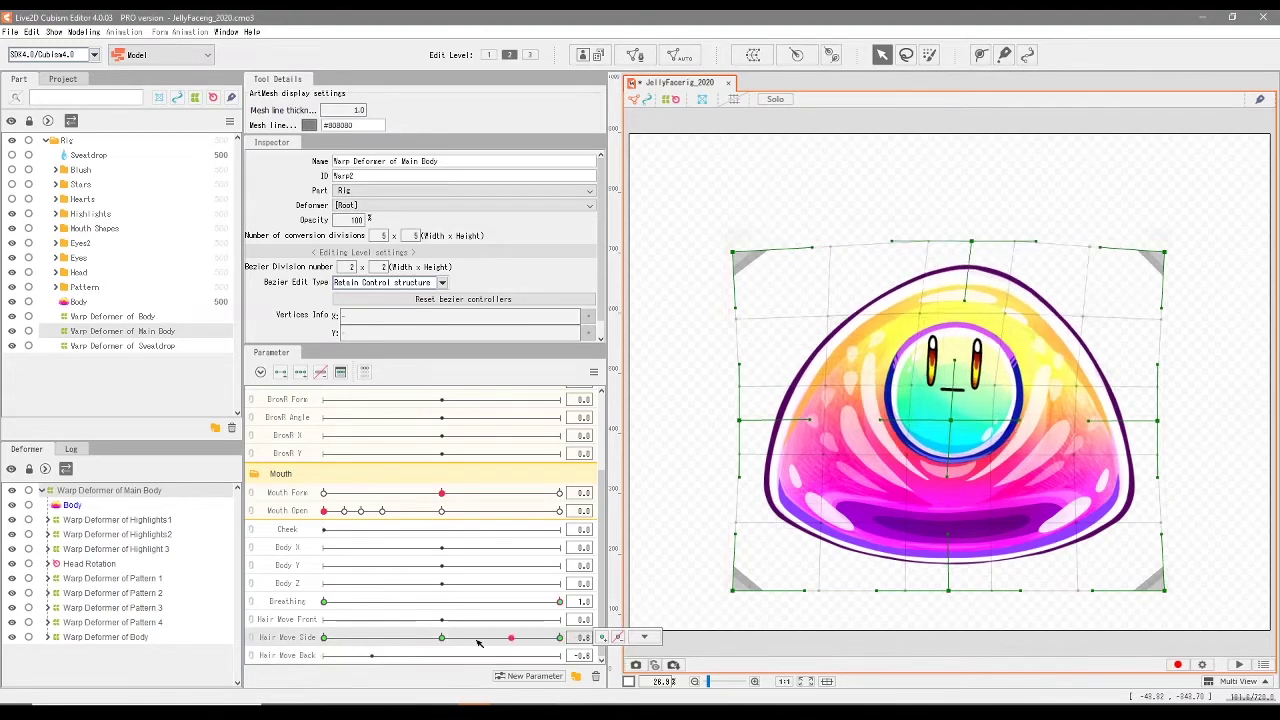
# At Angle Y 30 and Hair Move Side -1.0, lean the warp deformer's top left and test the sway.
pyautogui.click(322, 640)
pyautogui.moveTo(950, 264); pyautogui.dragTo(907, 263)
pyautogui.moveTo(520, 637); pyautogui.dragTo(380, 635)
# Check the Hair Move Side sway in the Angle Y -30 pose and in the neutral pose at Breathing 0.0.
pyautogui.scroll(3, 443, 570)
pyautogui.click(442, 436)
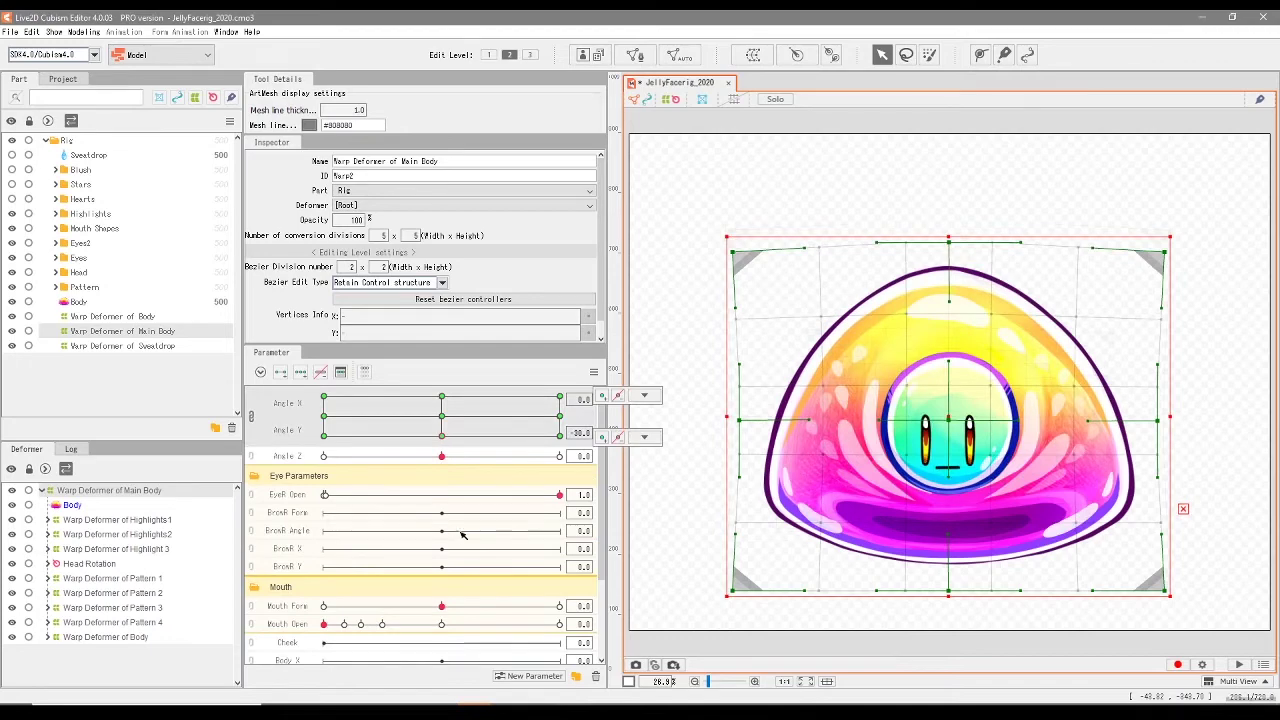
pyautogui.scroll(-3, 459, 545)
pyautogui.click(430, 637)
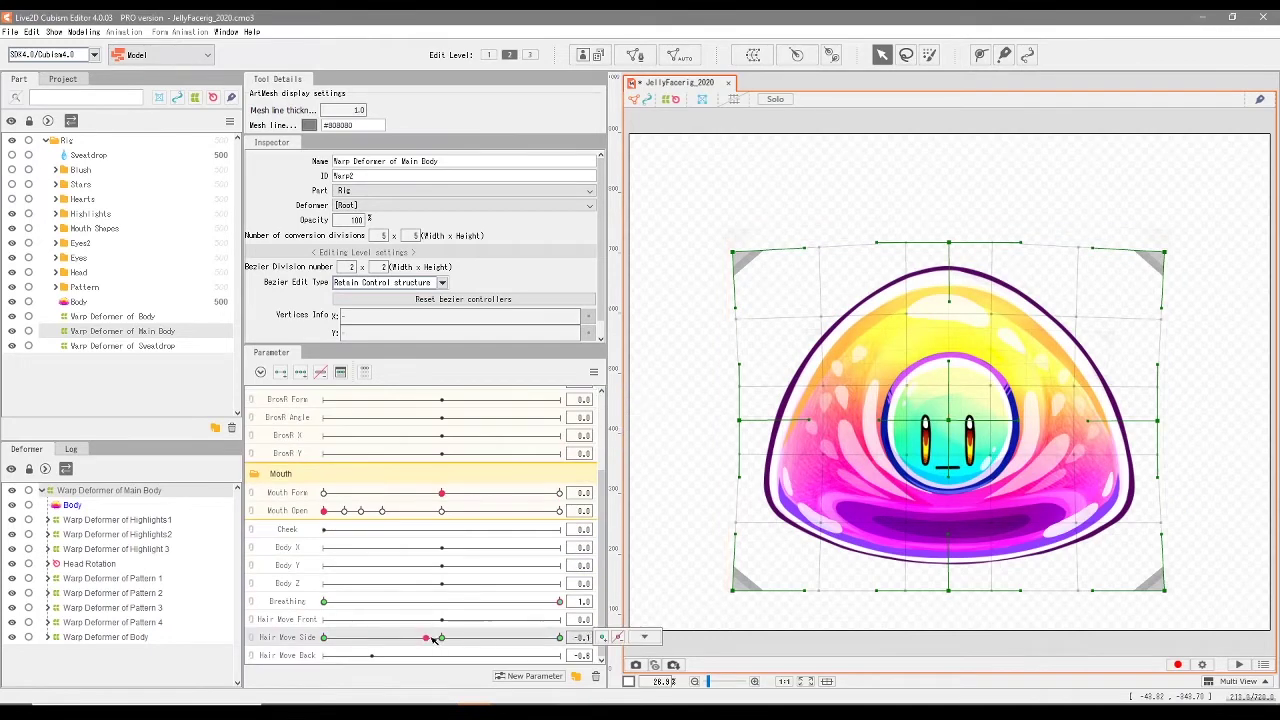
pyautogui.scroll(-3, 484, 600)
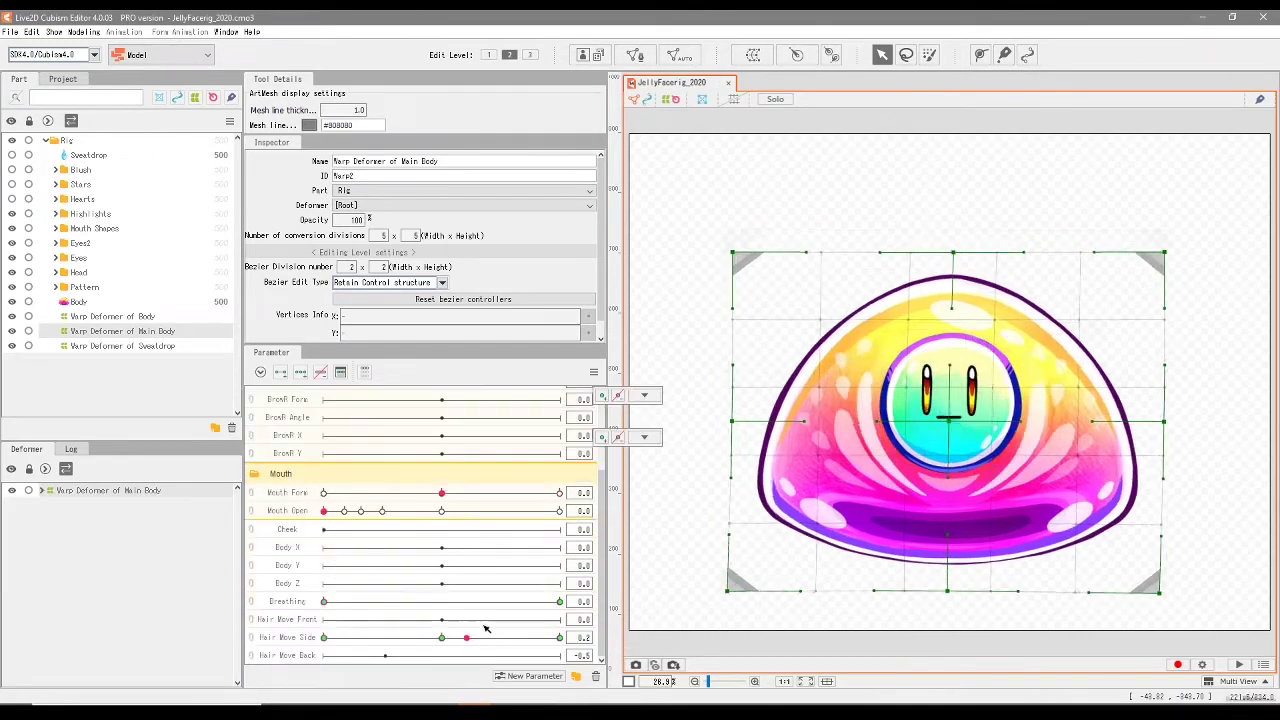
pyautogui.moveTo(466, 637); pyautogui.dragTo(274, 640)
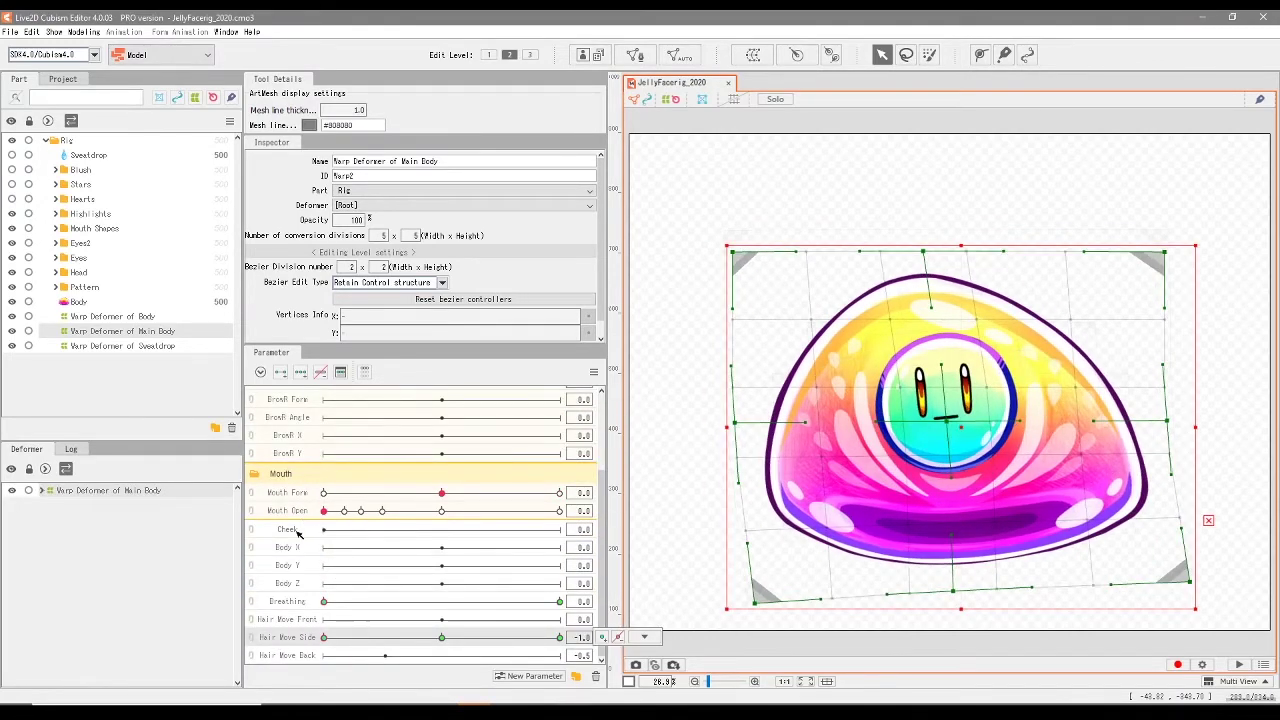
pyautogui.click(441, 637)
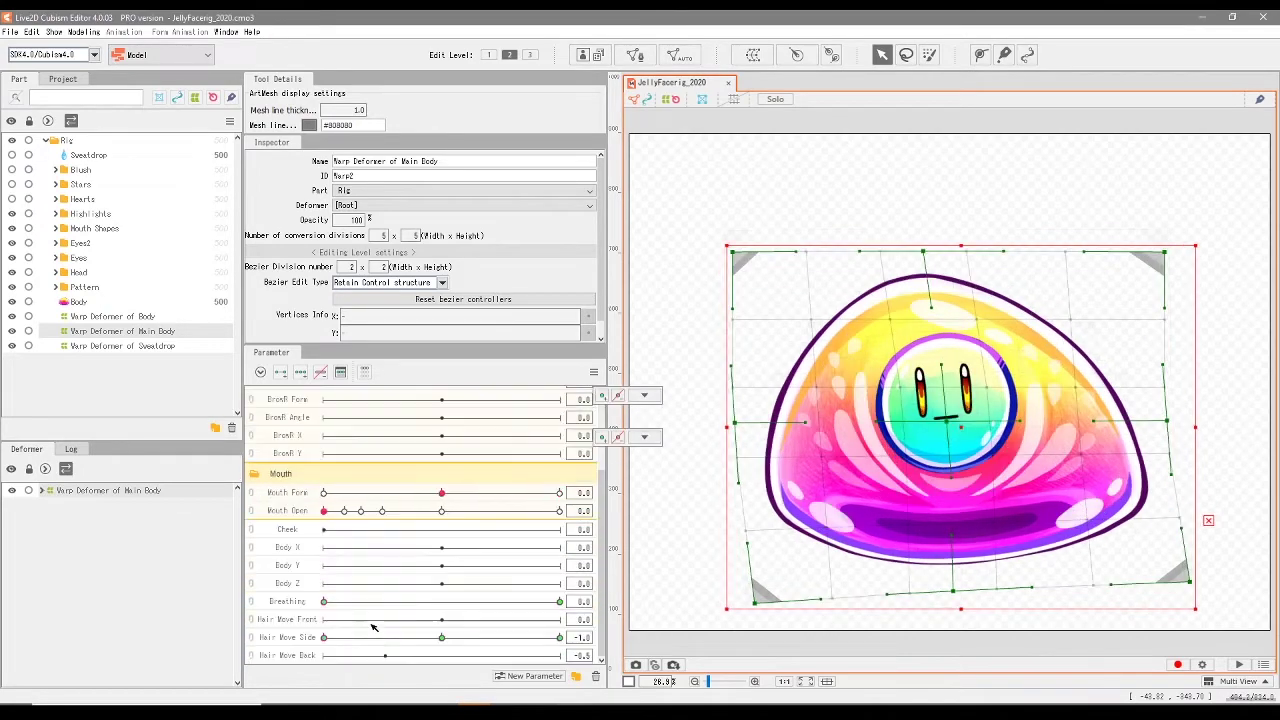
# Delete the Hair Move Side keyforms from the main body's warp deformer and add three fresh ones.
pyautogui.click(441, 637)
pyautogui.click(321, 373)
pyautogui.click(301, 372)
pyautogui.click(640, 397)
# In the neutral pose at Breathing 0.0, lean the top of the main body's warp deformer right at Hair Move Side 1.0.
pyautogui.moveTo(441, 637); pyautogui.dragTo(307, 641)
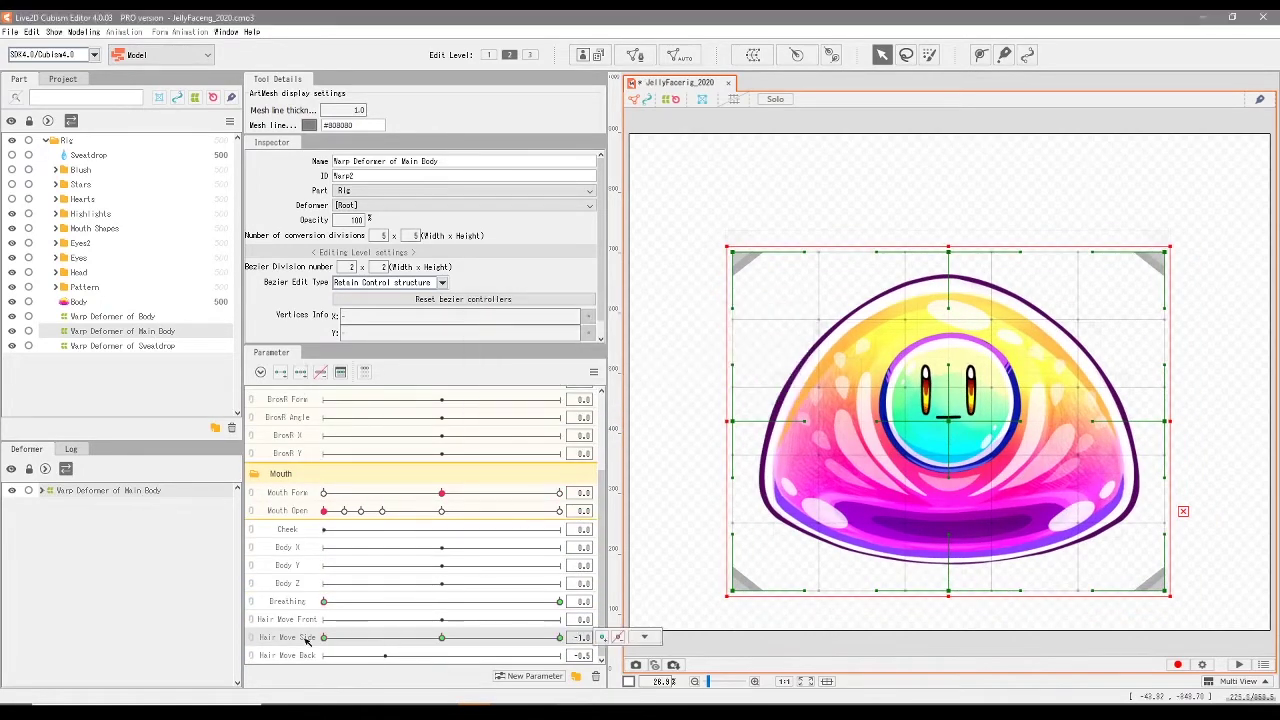
pyautogui.moveTo(441, 637); pyautogui.dragTo(560, 637)
pyautogui.moveTo(948, 252); pyautogui.dragTo(965, 256)
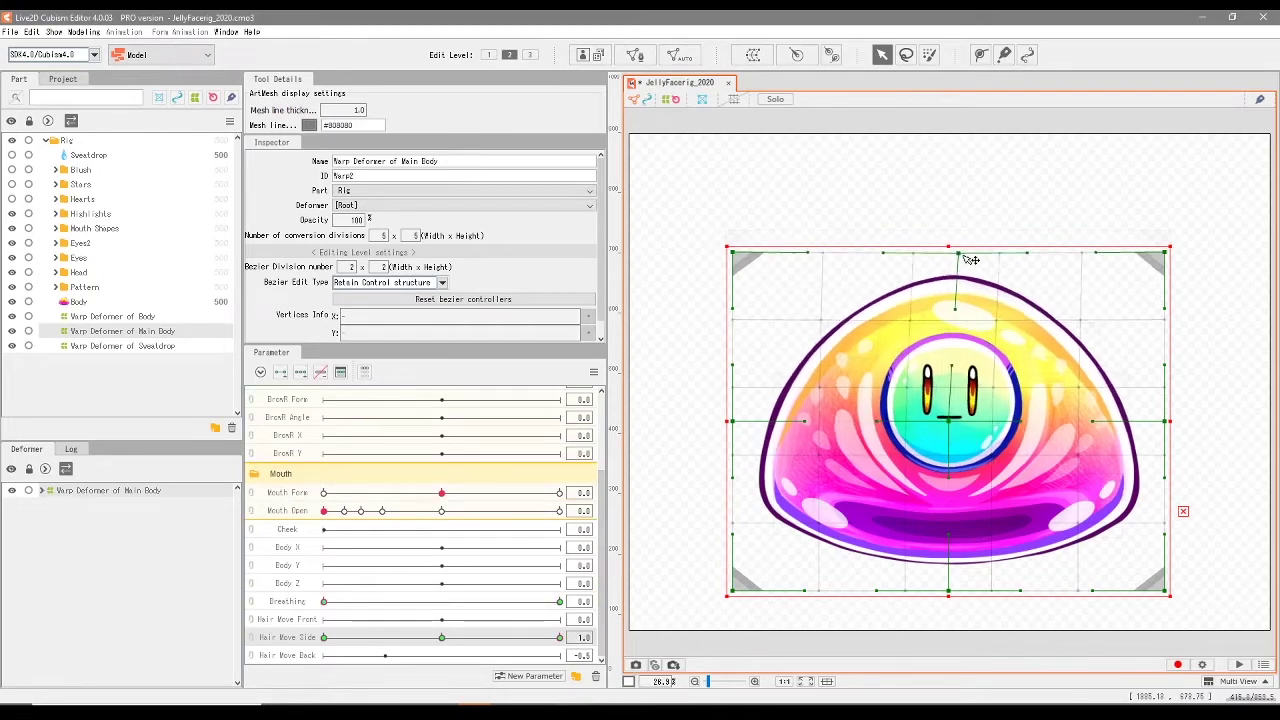
# Bring up the warp deformer's leftward Angle X pose at Hair Move Side -1.0, and return Hair Move Side to centre.
pyautogui.moveTo(560, 637); pyautogui.dragTo(441, 638)
pyautogui.scroll(5, 441, 600)
pyautogui.moveTo(441, 416); pyautogui.dragTo(383, 462)
pyautogui.scroll(-2, 383, 462)
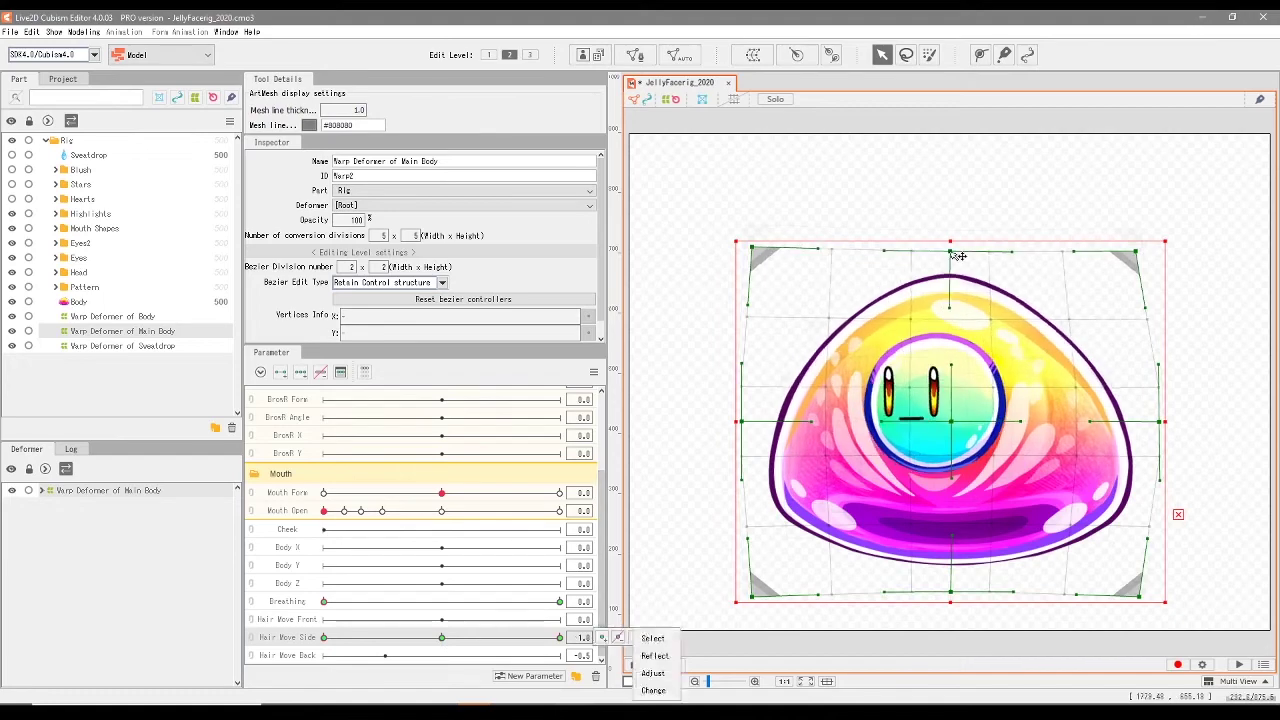
pyautogui.moveTo(356, 650); pyautogui.dragTo(441, 640)
# Bring up the warp deformer's rightward Angle X pose at Hair Move Side 1.0 and move through the sway.
pyautogui.scroll(5, 400, 560)
pyautogui.moveTo(331, 434); pyautogui.dragTo(560, 434)
pyautogui.scroll(-5, 394, 517)
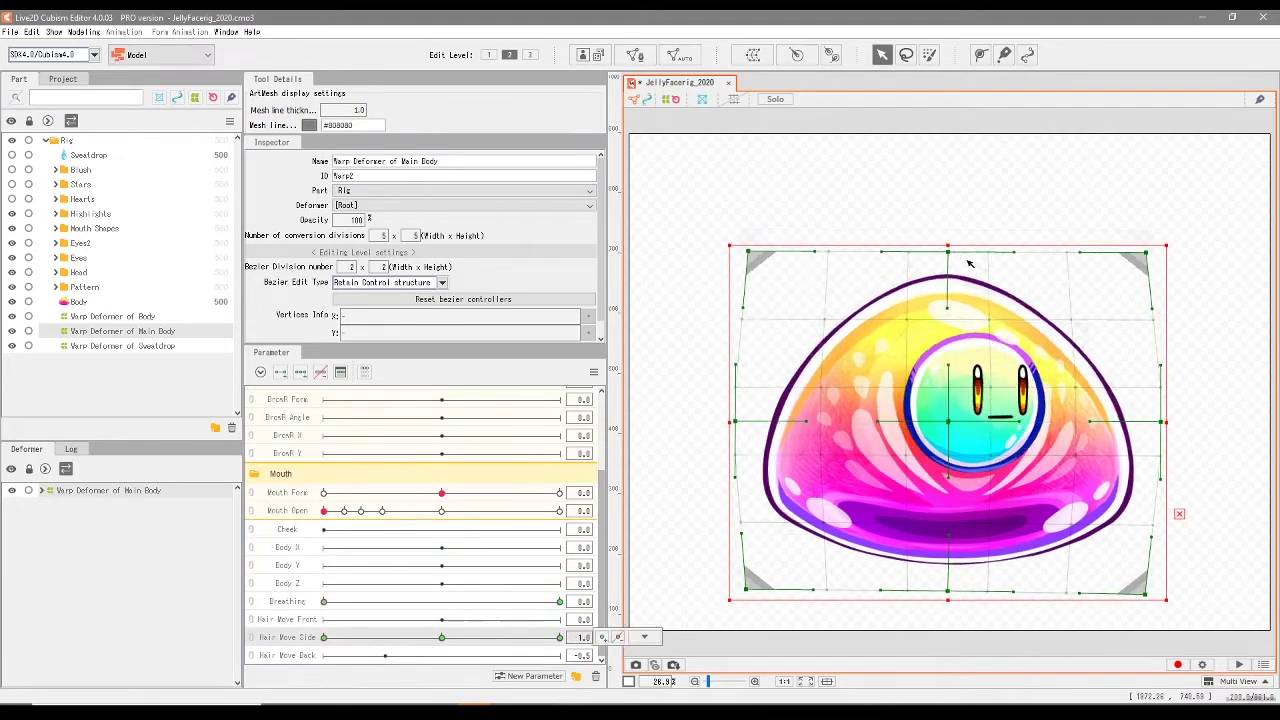
pyautogui.moveTo(330, 637); pyautogui.dragTo(460, 566)
# Bring up the warp deformer's raised rightward Angle pose at Breathing 0.0 and set Hair Move Side to -1.0.
pyautogui.scroll(2, 465, 574)
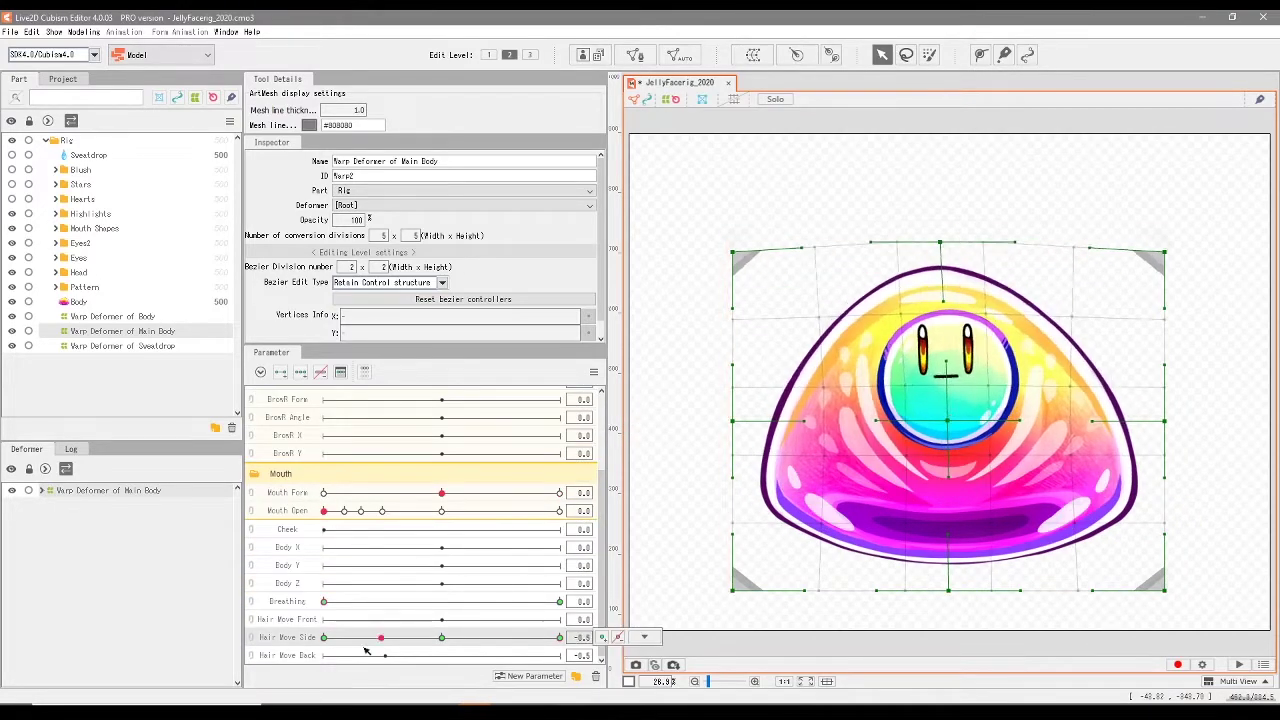
pyautogui.click(436, 420)
pyautogui.moveTo(436, 418); pyautogui.dragTo(543, 428)
pyautogui.scroll(-2, 530, 540)
pyautogui.moveTo(443, 638)
pyautogui.mouseDown()
pyautogui.moveTo(508, 641)
pyautogui.moveTo(443, 640)
pyautogui.mouseUp()
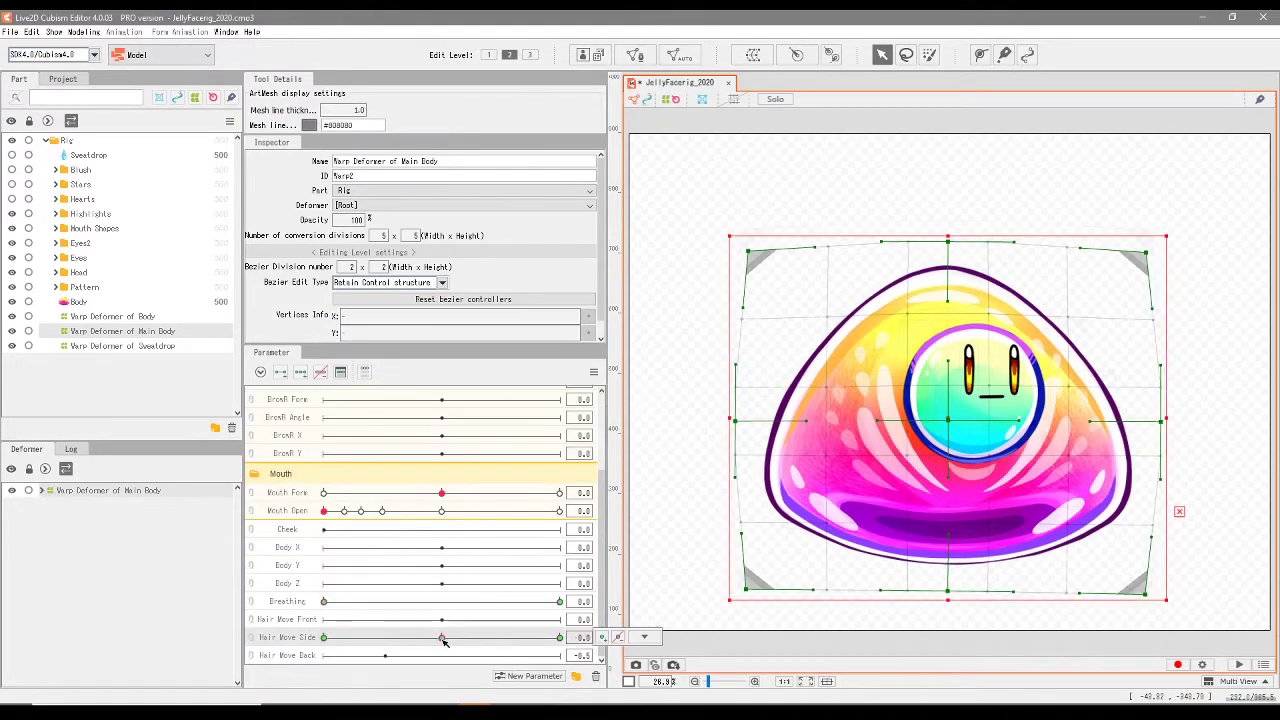
pyautogui.scroll(2, 443, 600)
pyautogui.moveTo(440, 420); pyautogui.dragTo(290, 420)
pyautogui.scroll(-3, 291, 420)
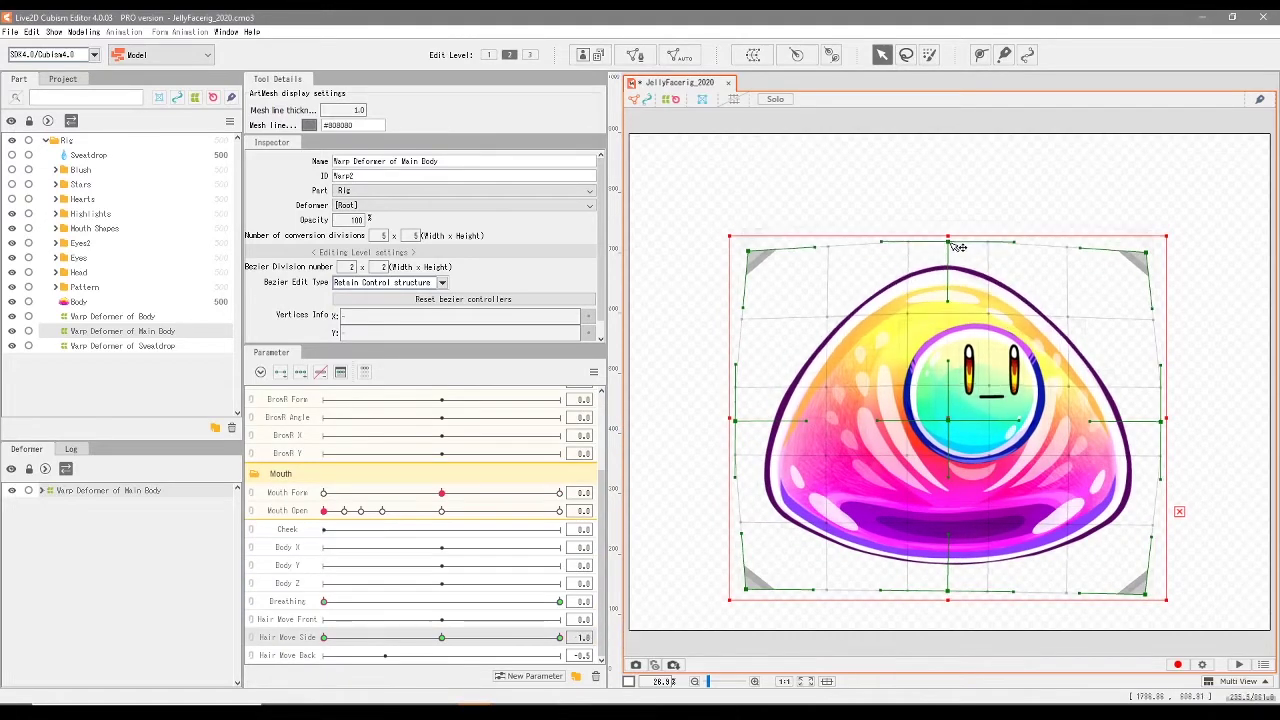
# Switch Angle X to -30 and go through its Angle Y -30 and 30 corner poses.
pyautogui.scroll(3, 450, 520)
pyautogui.scroll(-3, 450, 430)
pyautogui.moveTo(559, 638); pyautogui.dragTo(324, 640)
pyautogui.scroll(3, 450, 540)
pyautogui.moveTo(559, 420); pyautogui.dragTo(324, 420)
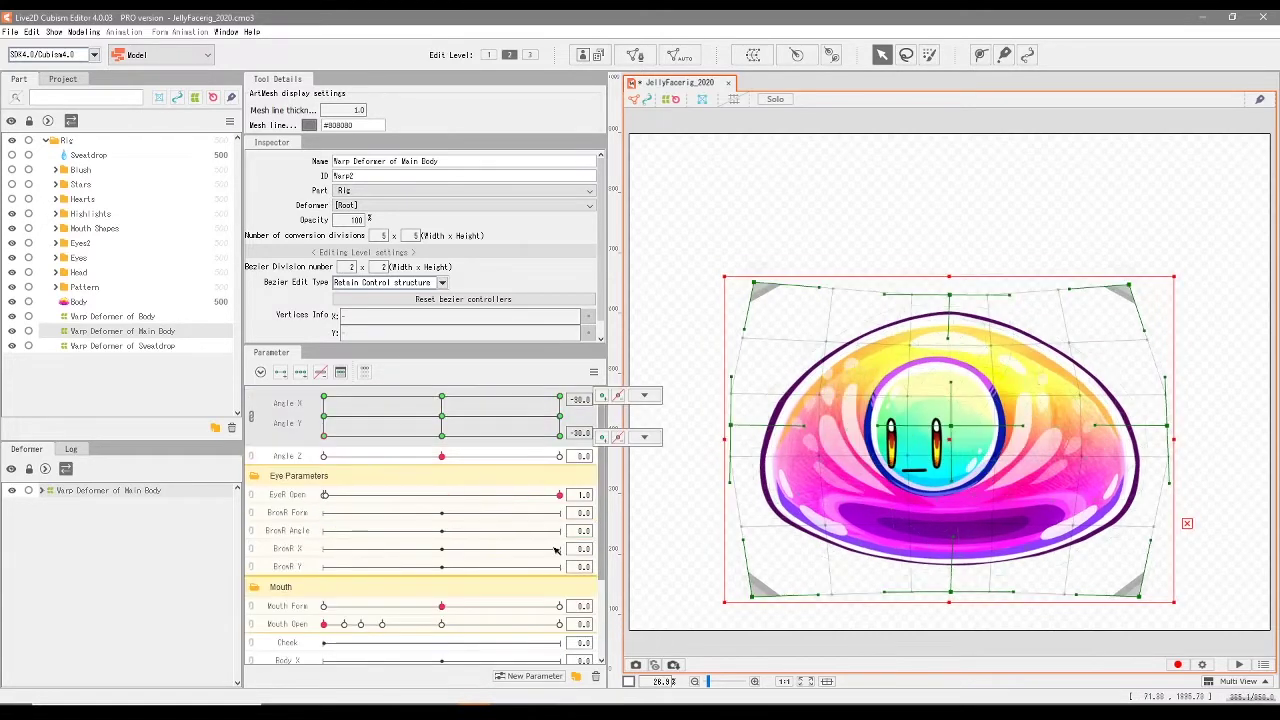
pyautogui.scroll(-3, 450, 500)
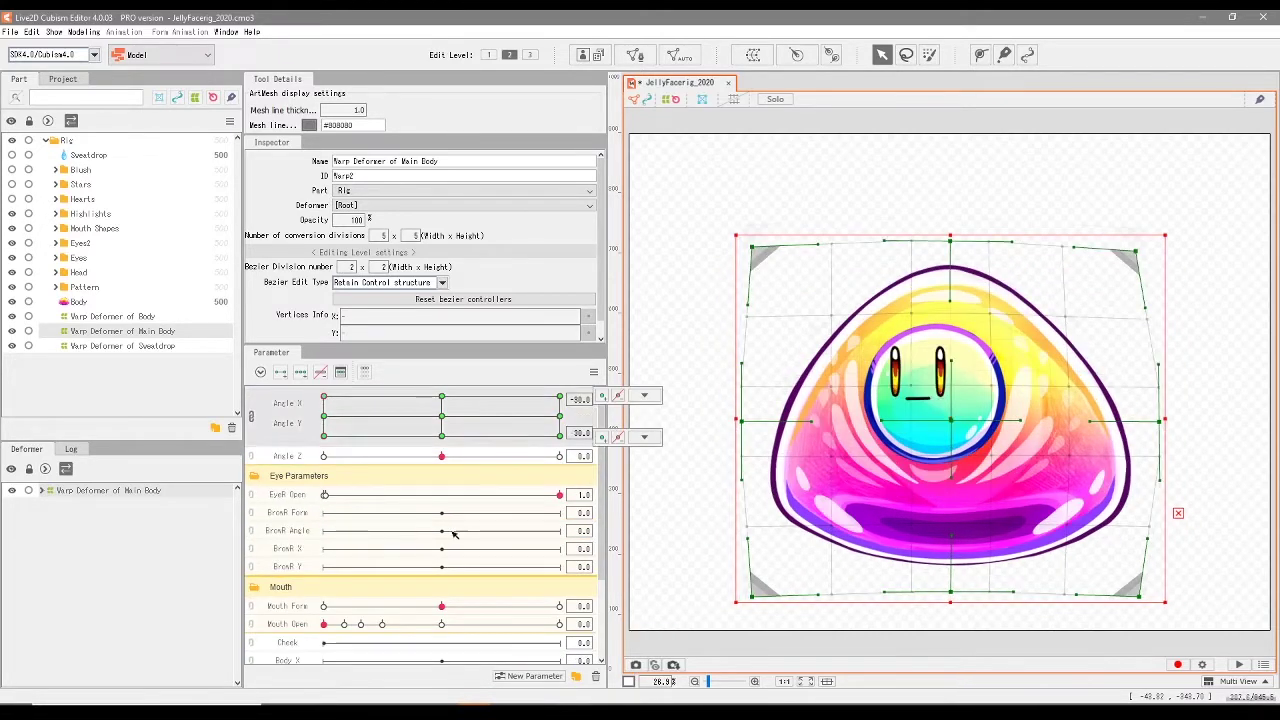
# At Angle X -30, set Hair Move Side and Breathing to 1.0 and lower the top of the main body's warp deformer slightly.
pyautogui.moveTo(324, 638); pyautogui.dragTo(559, 638)
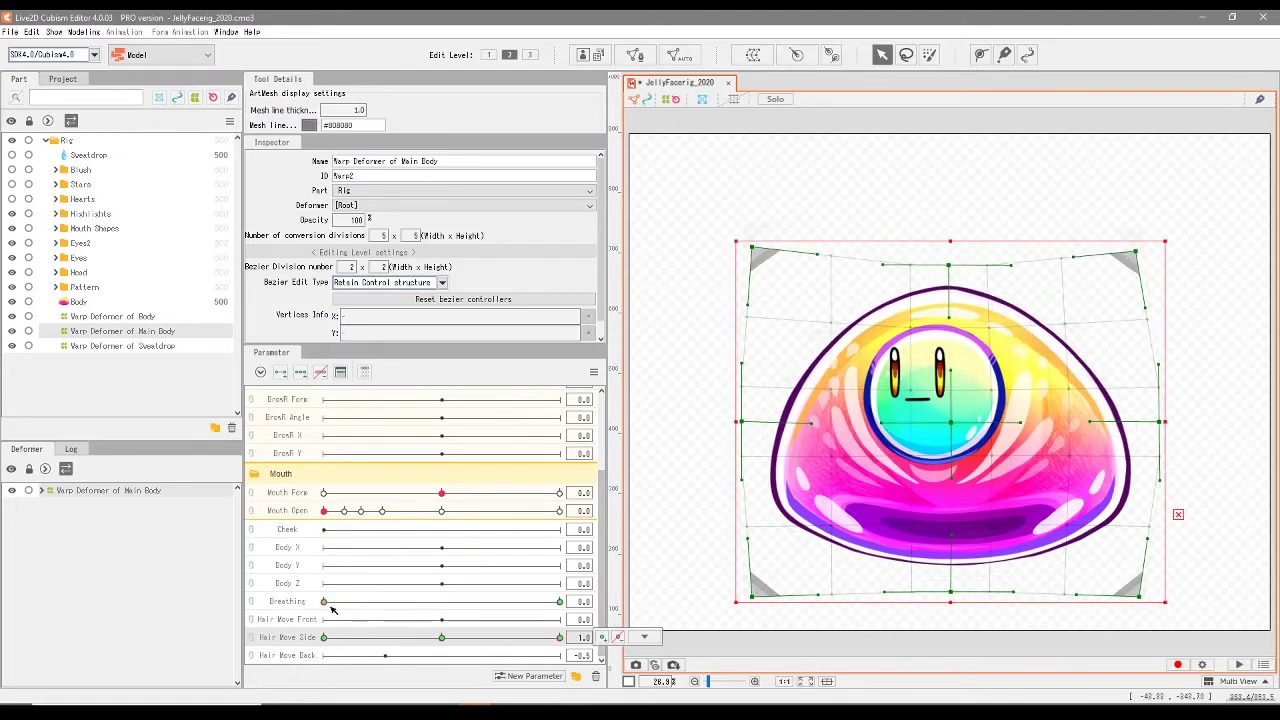
pyautogui.moveTo(324, 602); pyautogui.dragTo(559, 602)
pyautogui.moveTo(949, 242); pyautogui.dragTo(949, 257)
# At Breathing 1.0 and Hair Move Side -1.0, raise the warp deformer's top in the lowered rightward Angle pose.
pyautogui.click(324, 638)
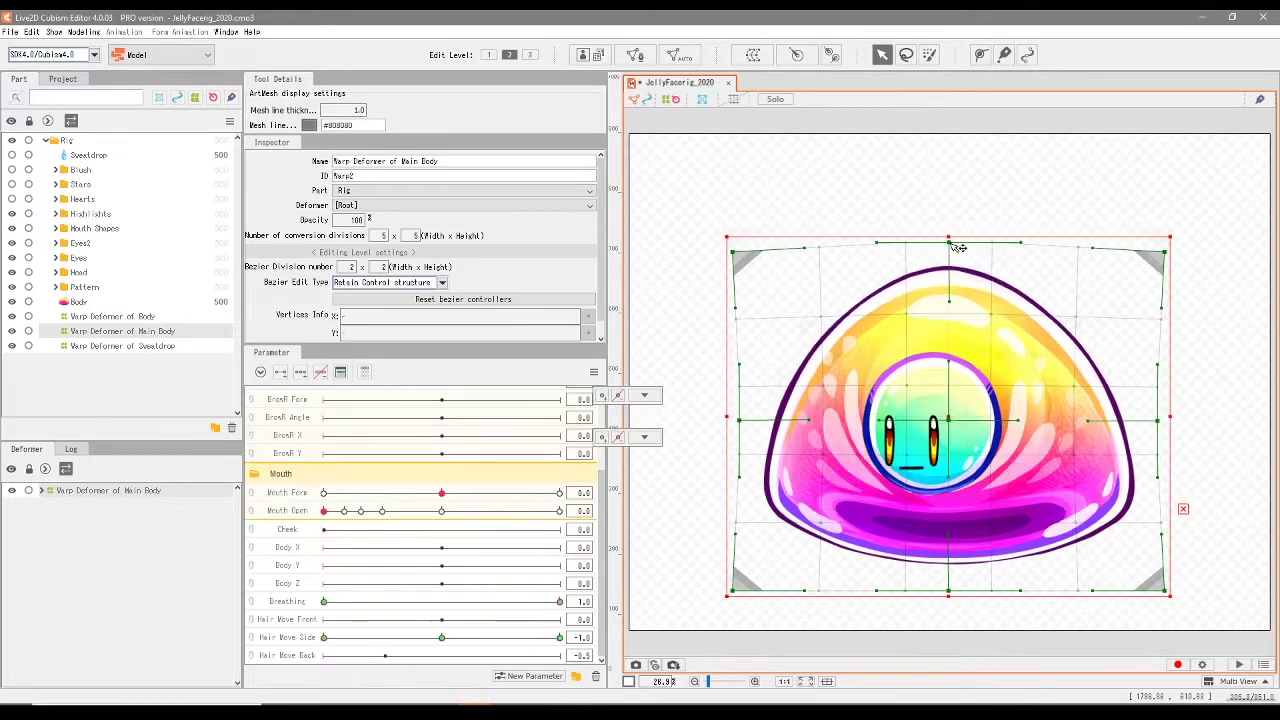
pyautogui.click(560, 638)
pyautogui.scroll(3, 560, 600)
pyautogui.moveTo(949, 242)
pyautogui.mouseDown()
pyautogui.moveTo(949, 262)
pyautogui.moveTo(951, 222)
pyautogui.mouseUp()
pyautogui.click(560, 434)
pyautogui.scroll(-3, 562, 600)
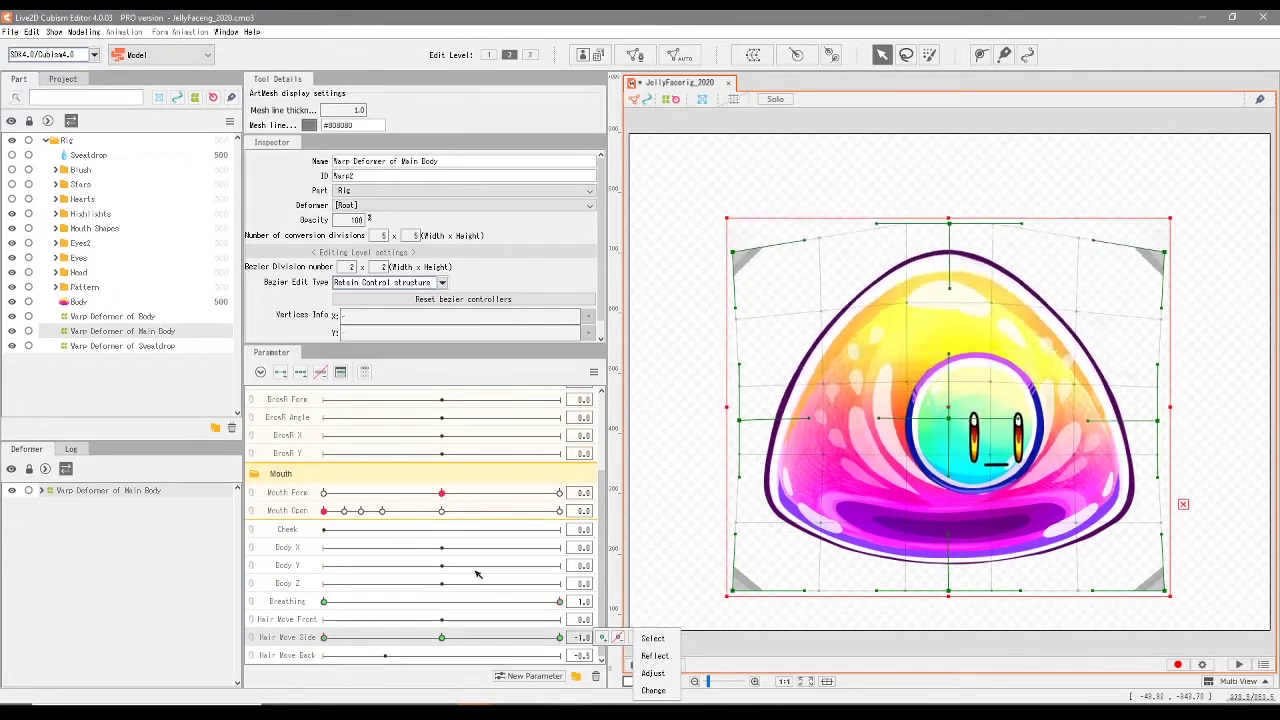
# At Breathing 1.0 and Hair Move Side -1.0, raise the warp deformer's top centre in the lowered forward Angle pose.
pyautogui.scroll(3, 448, 437)
pyautogui.scroll(-3, 448, 437)
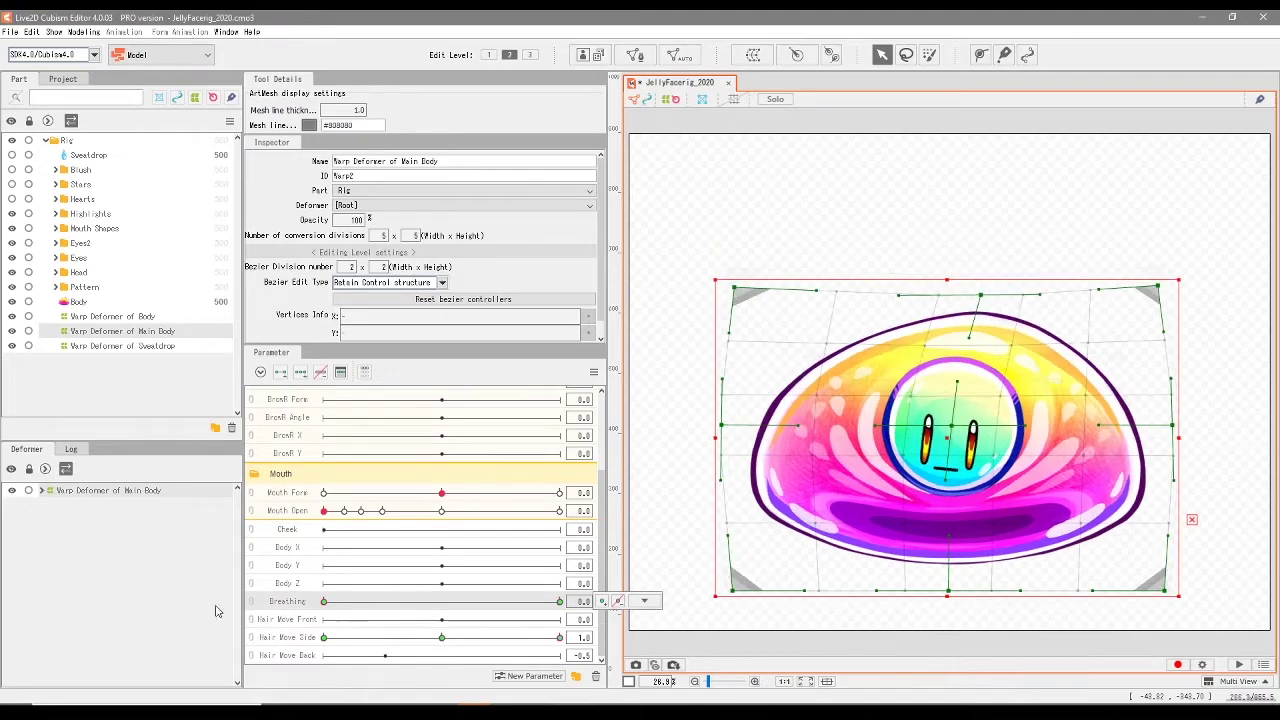
pyautogui.click(330, 640)
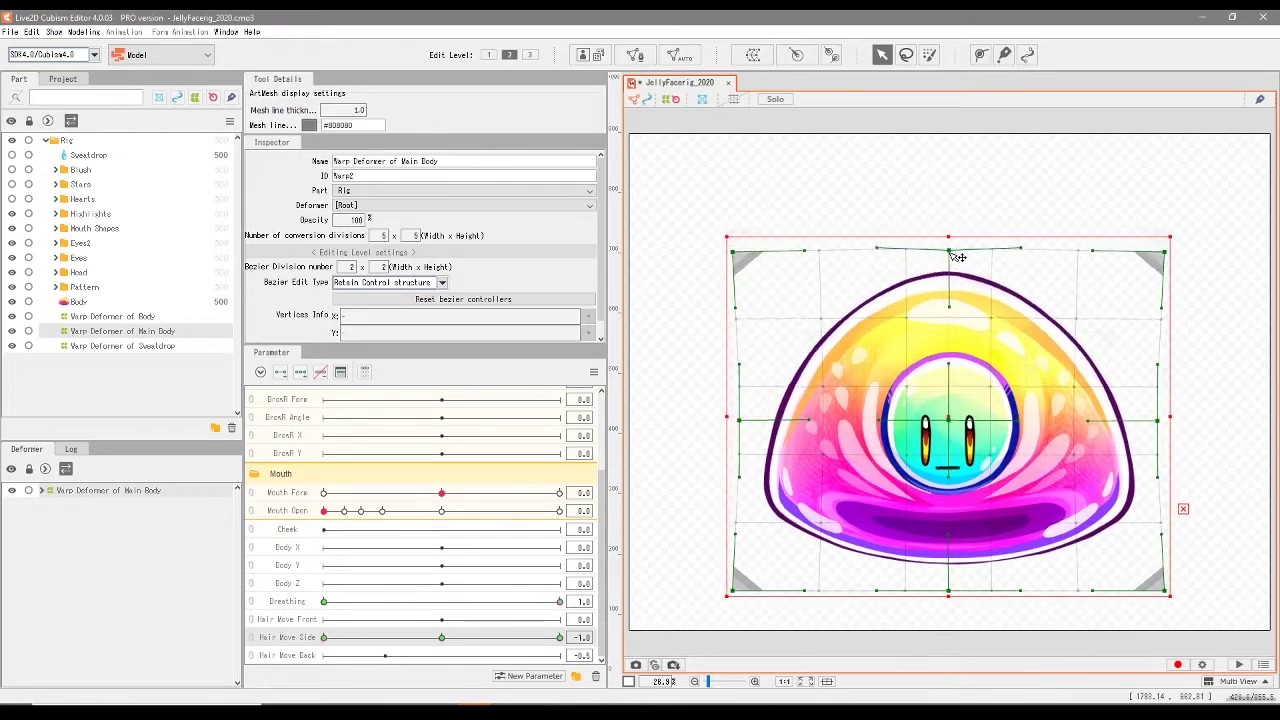
pyautogui.moveTo(950, 252); pyautogui.dragTo(952, 220)
# Bring up the raised forward Angle pose with Hair Move Side at -1.0, then return Hair Move Side to about 0.
pyautogui.click(442, 638)
pyautogui.scroll(3, 448, 437)
pyautogui.click(442, 399)
pyautogui.scroll(-3, 464, 484)
pyautogui.click(325, 638)
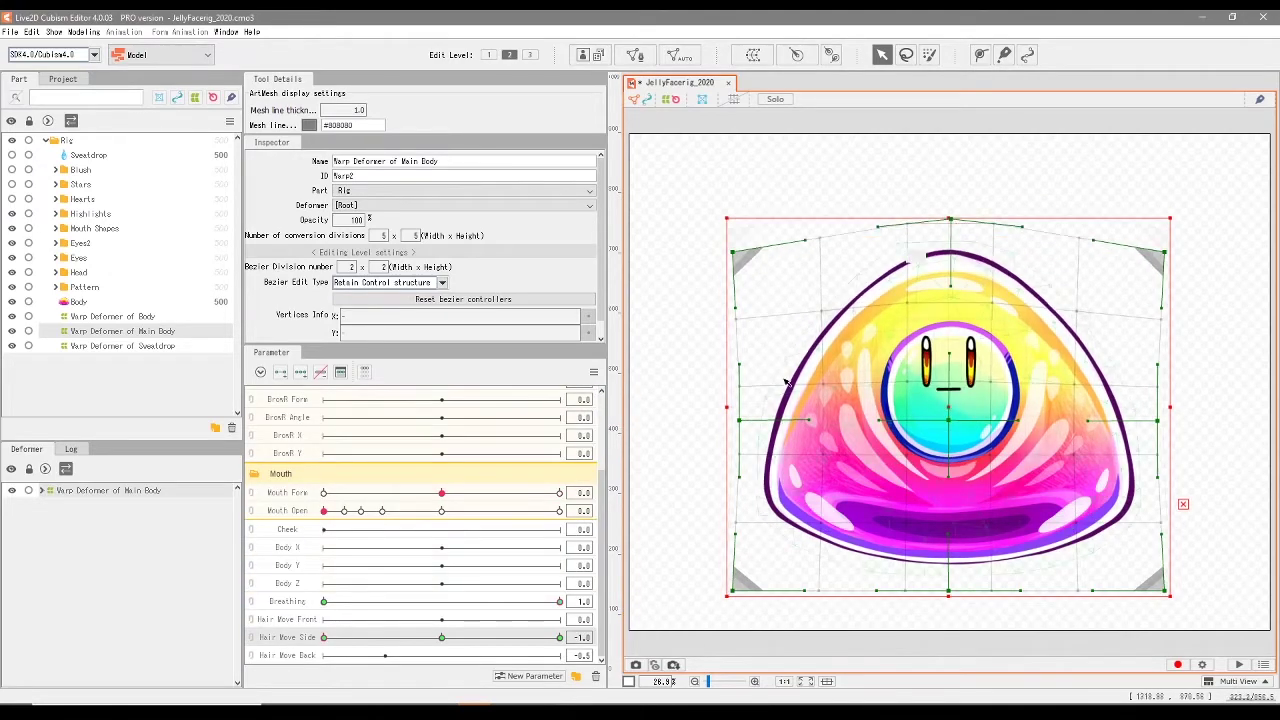
pyautogui.scroll(3, 430, 410)
pyautogui.scroll(-3, 447, 475)
pyautogui.click(442, 637)
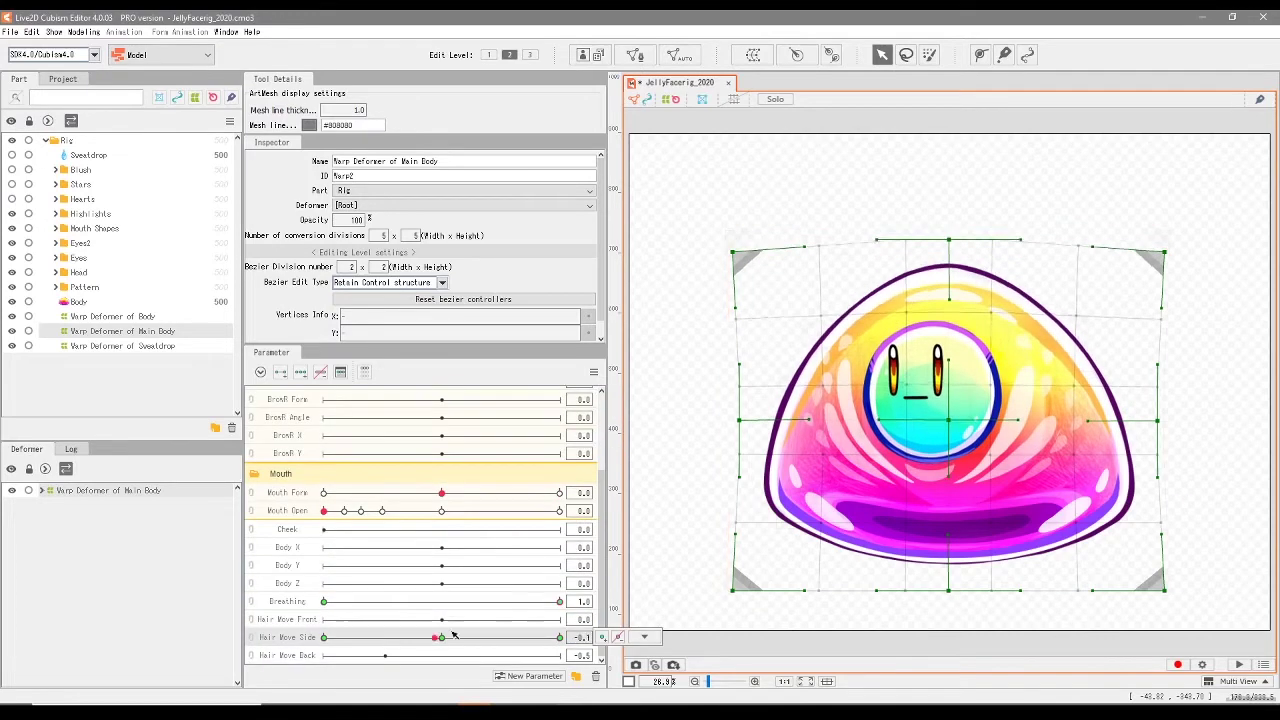
# Bring up the Angle X -30, Angle Y 0 pose and set Hair Move Side to 1.0.
pyautogui.scroll(3, 440, 520)
pyautogui.click(325, 416)
pyautogui.scroll(-3, 430, 500)
pyautogui.click(560, 637)
# At Angle X 30, Angle Y 0 and Hair Move Side -1.0, shift the top centre of the main body's warp deformer sideways.
pyautogui.scroll(3, 489, 430)
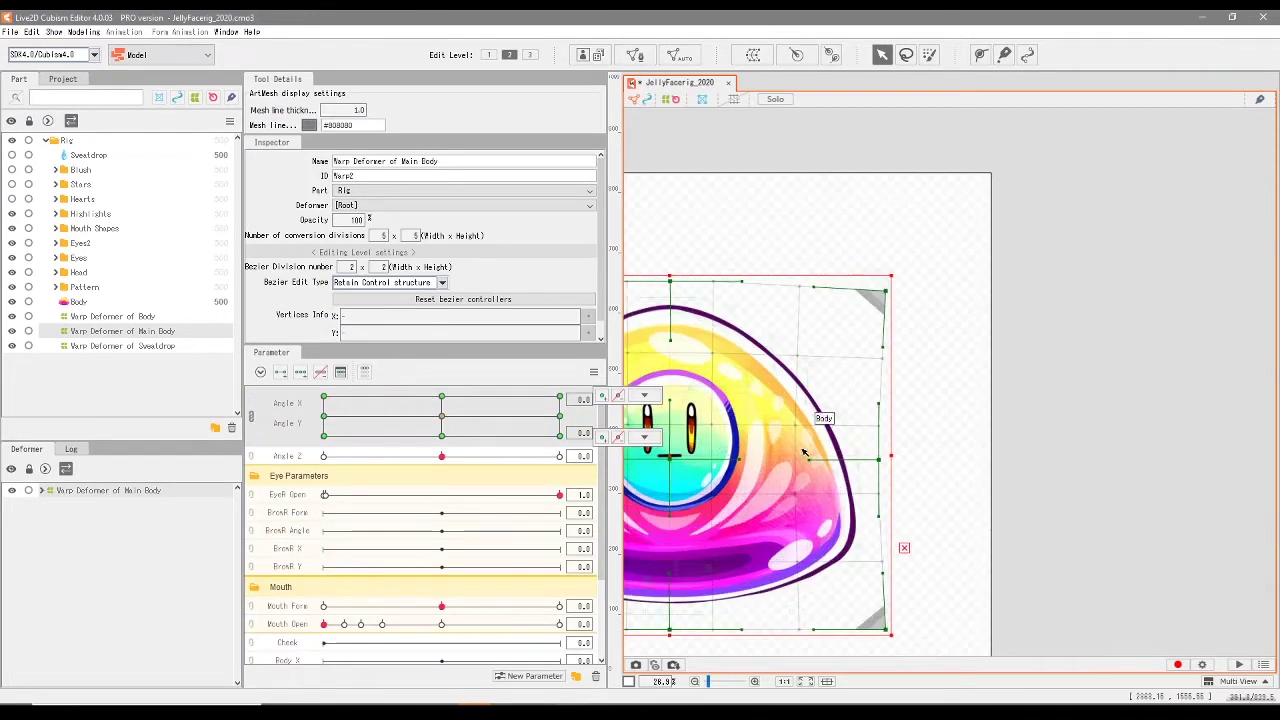
pyautogui.scroll(-3, 575, 523)
pyautogui.scroll(3, 575, 523)
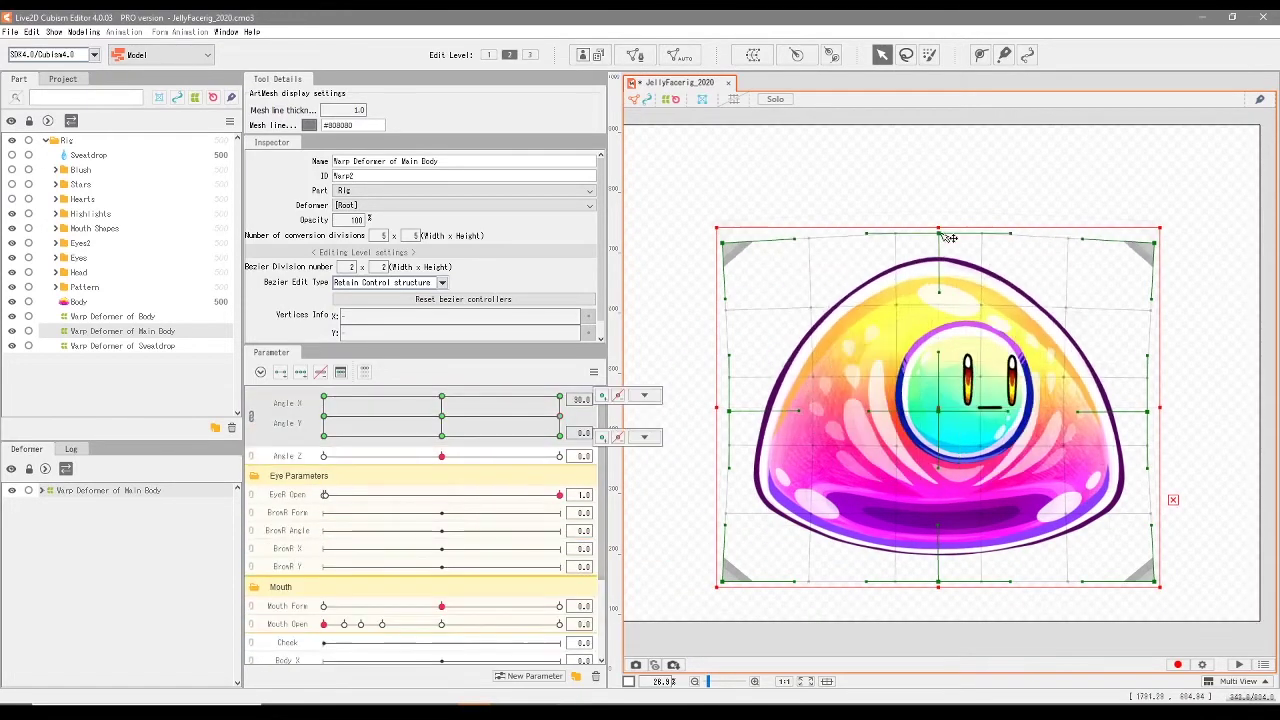
pyautogui.scroll(-3, 588, 528)
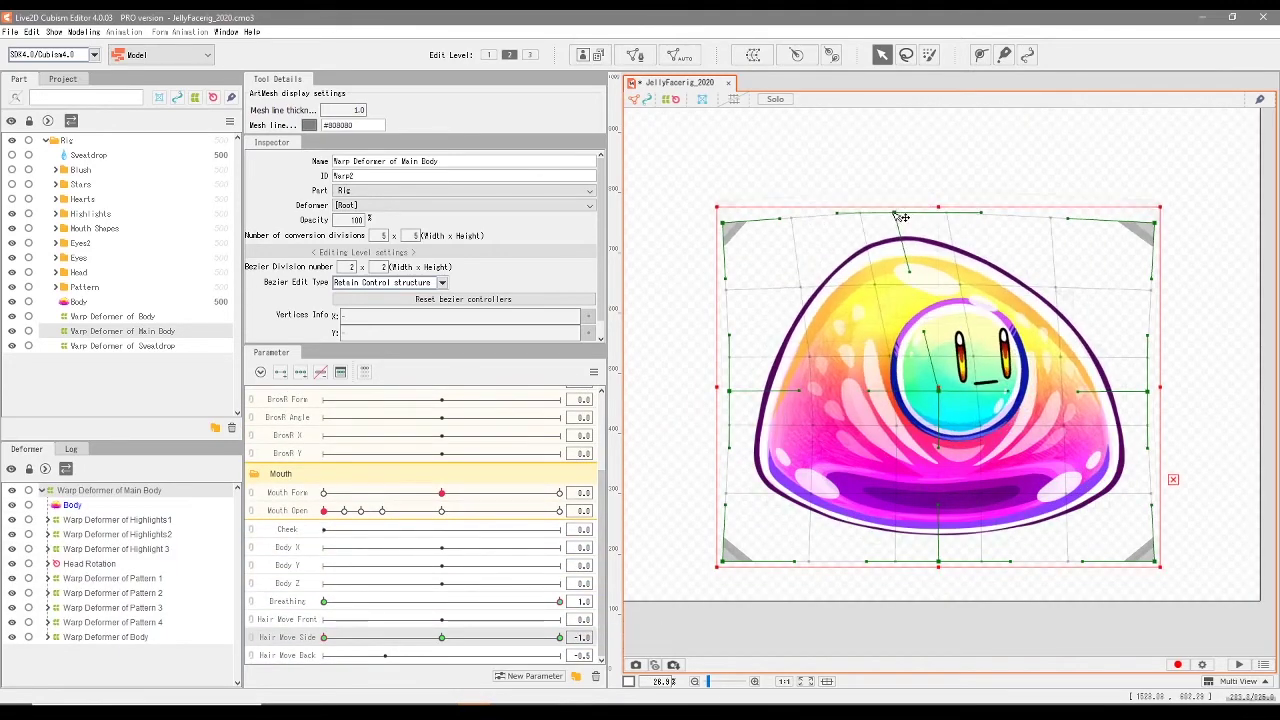
# Bring up the raised forward Angle pose at Breathing 1.0 and move Hair Move Side to 0.4 to preview the wobble.
pyautogui.scroll(3, 560, 500)
pyautogui.scroll(-3, 563, 560)
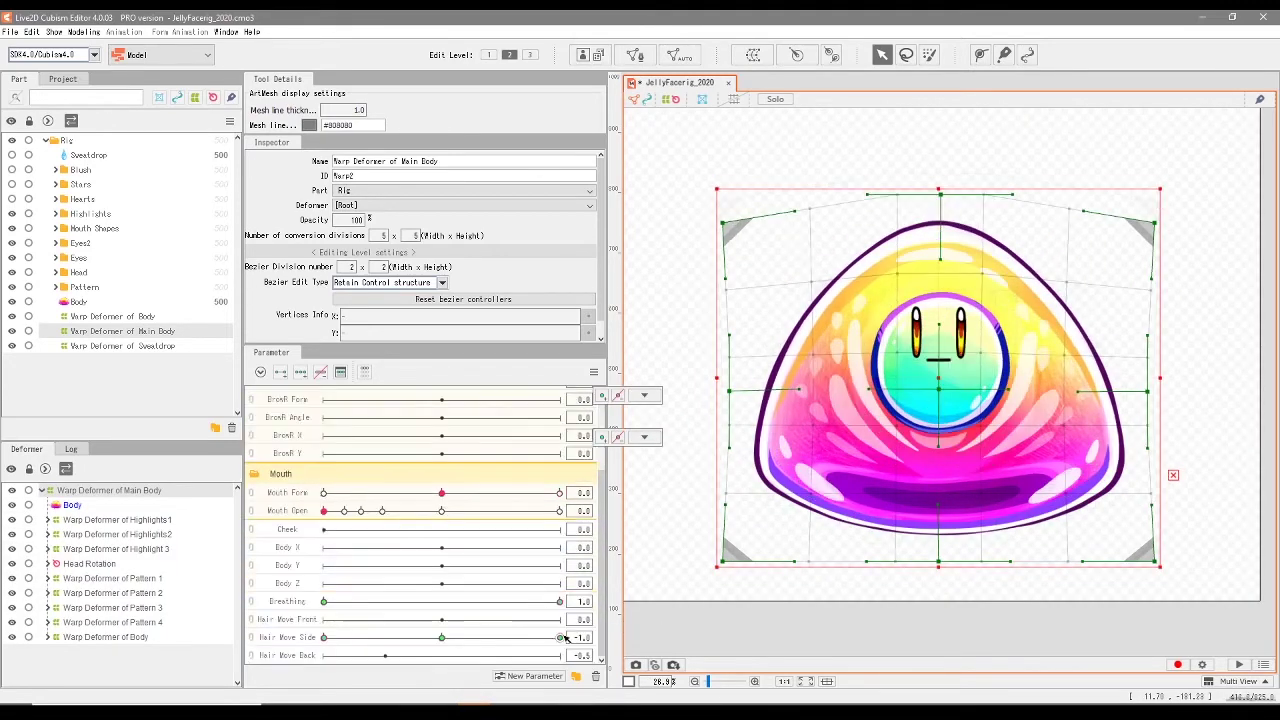
pyautogui.moveTo(561, 637); pyautogui.dragTo(483, 637)
# In the physics settings, replace the existing group with a new one named Jelly Physics using the Hair (Long) physics model preset.
pyautogui.click(84, 32)
pyautogui.click(485, 177)
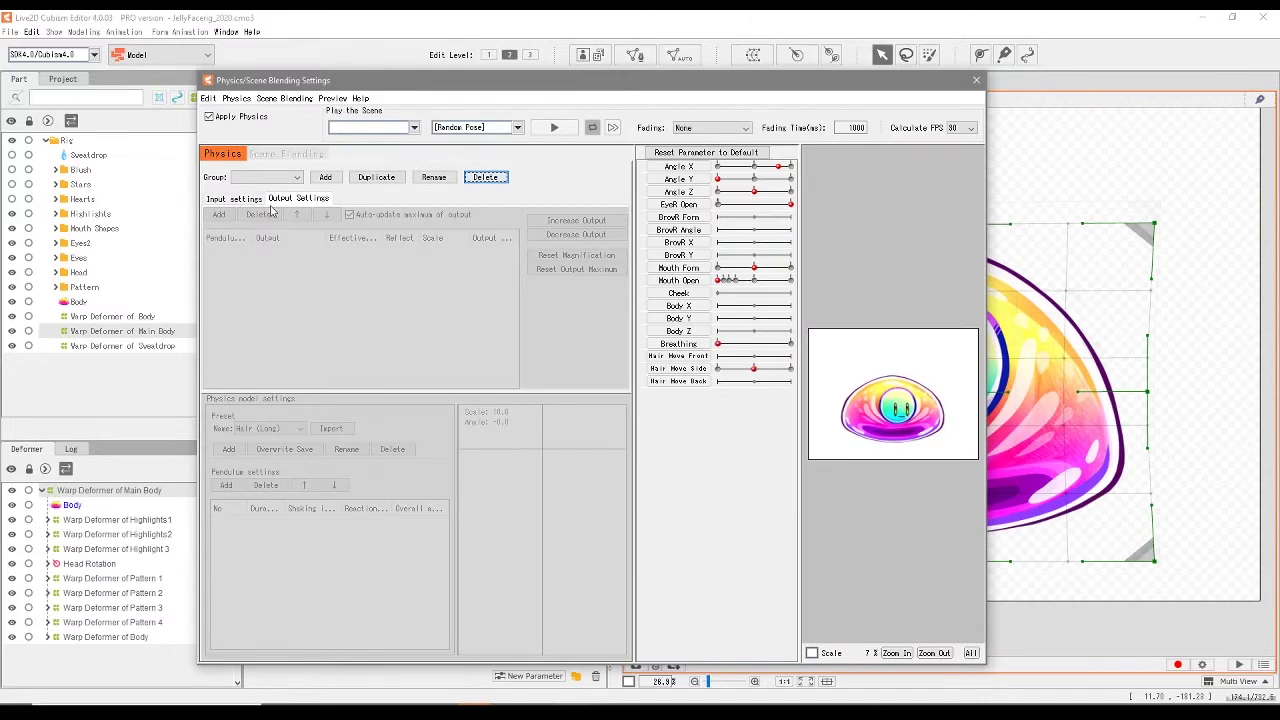
pyautogui.click(288, 178)
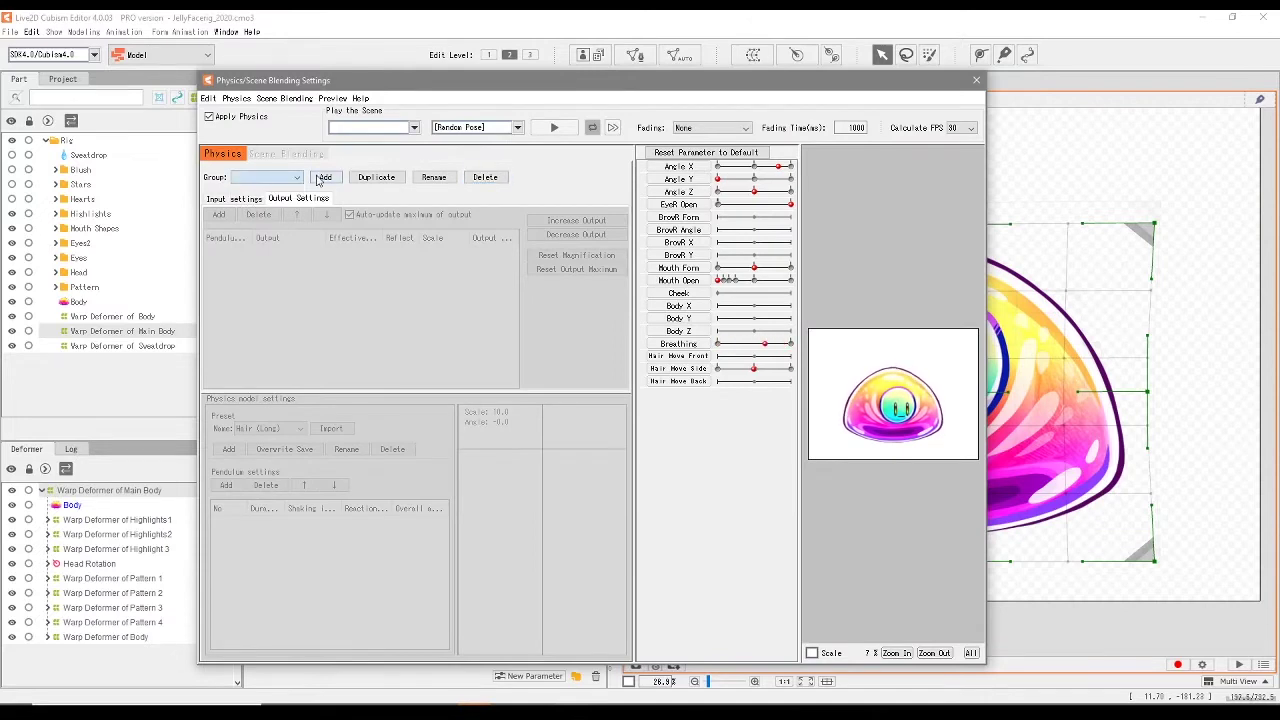
pyautogui.click(324, 177)
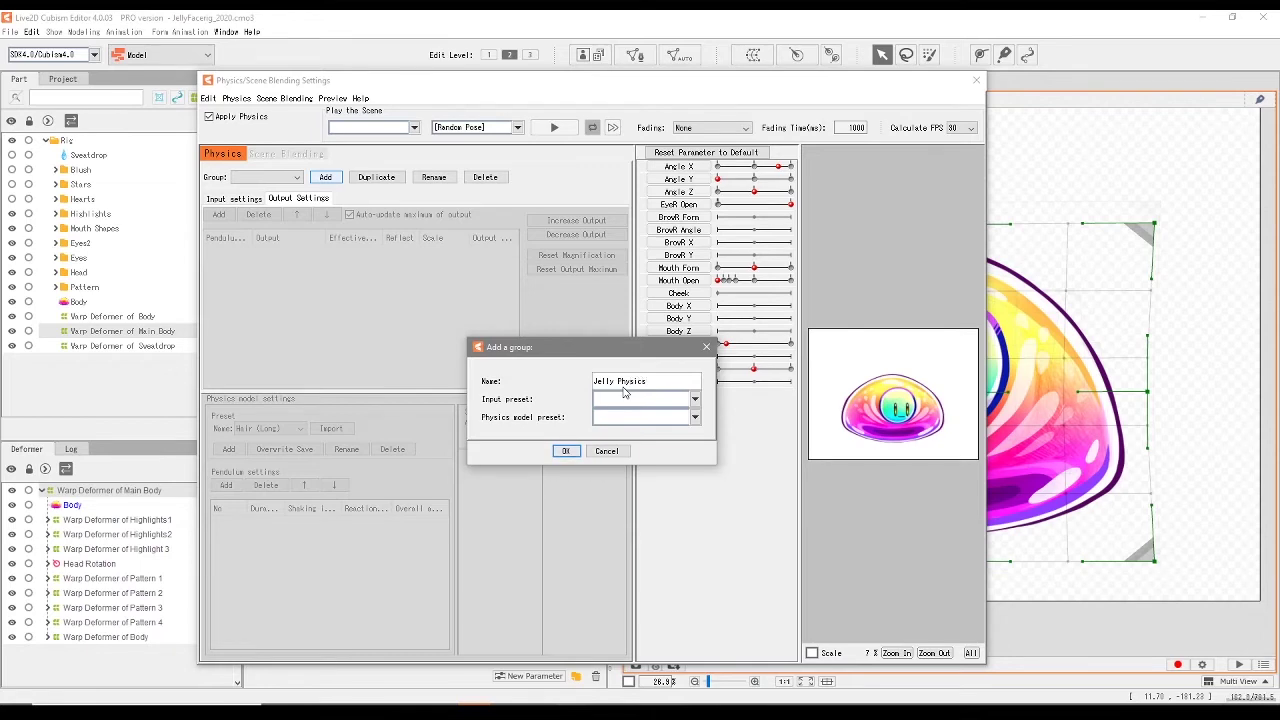
pyautogui.click(621, 417)
pyautogui.click(615, 443)
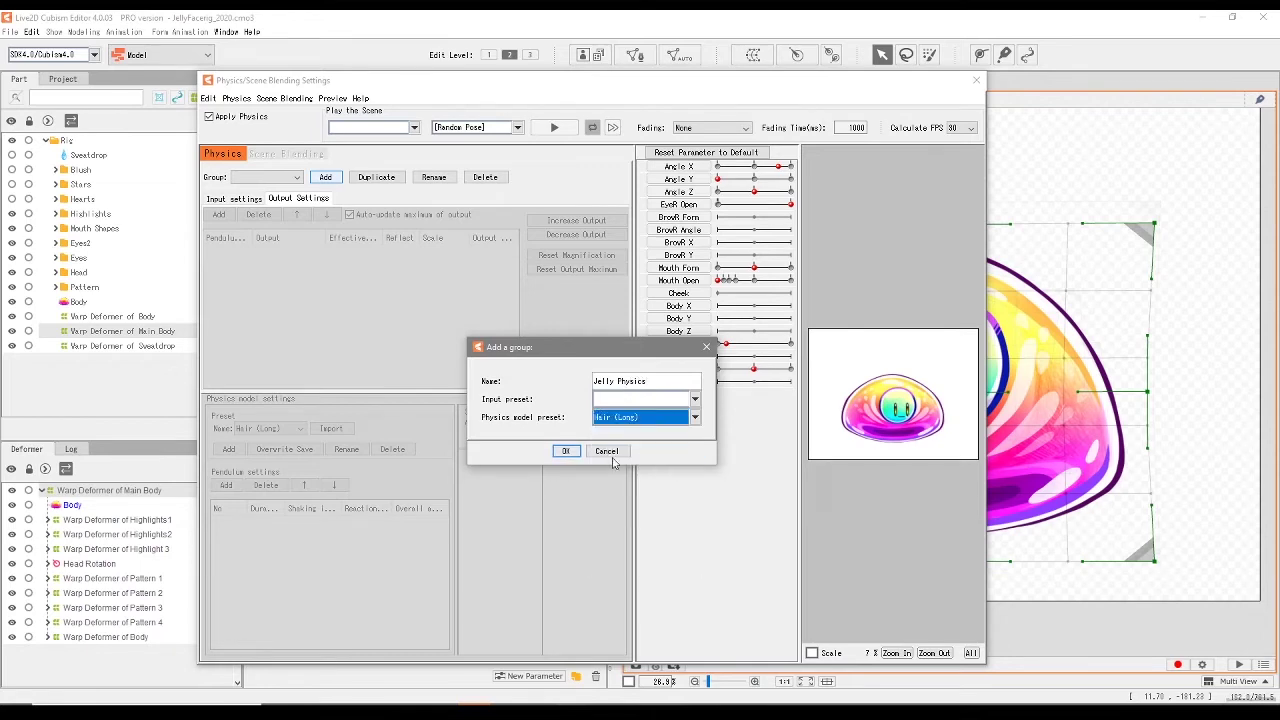
pyautogui.click(565, 450)
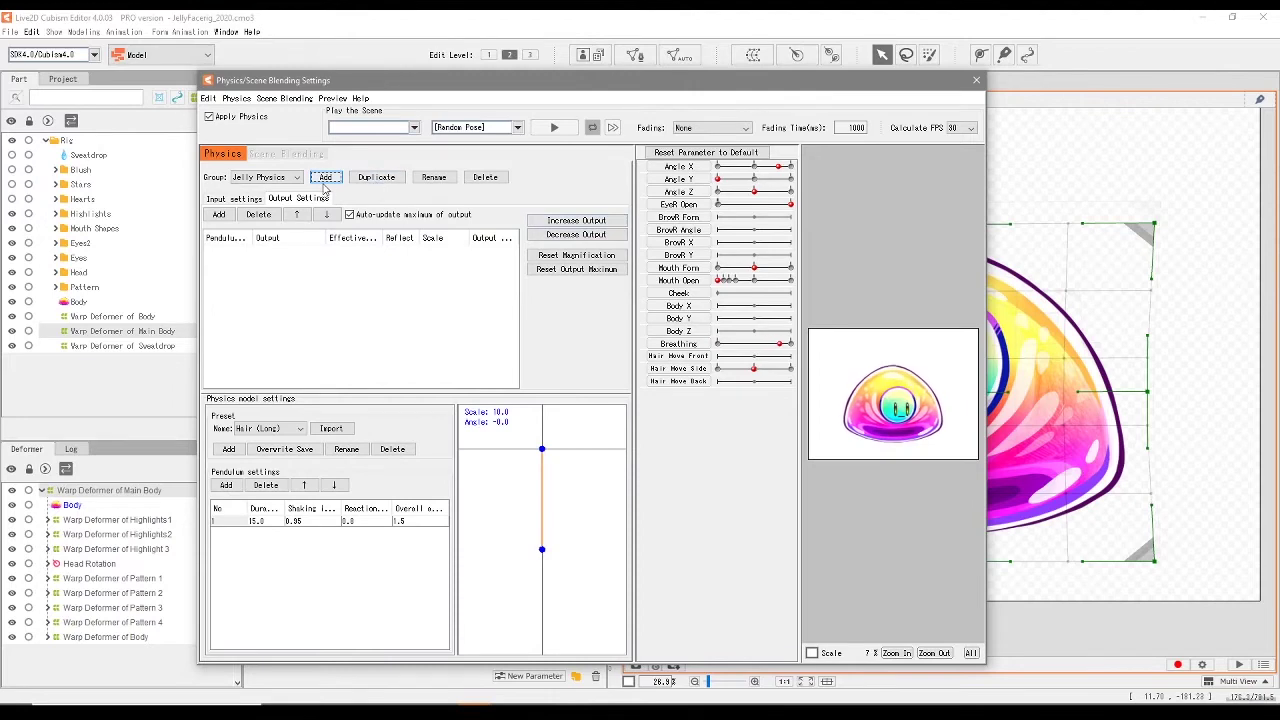
# Add Hair Move Side as an output parameter of the Jelly Physics group.
pyautogui.click(219, 215)
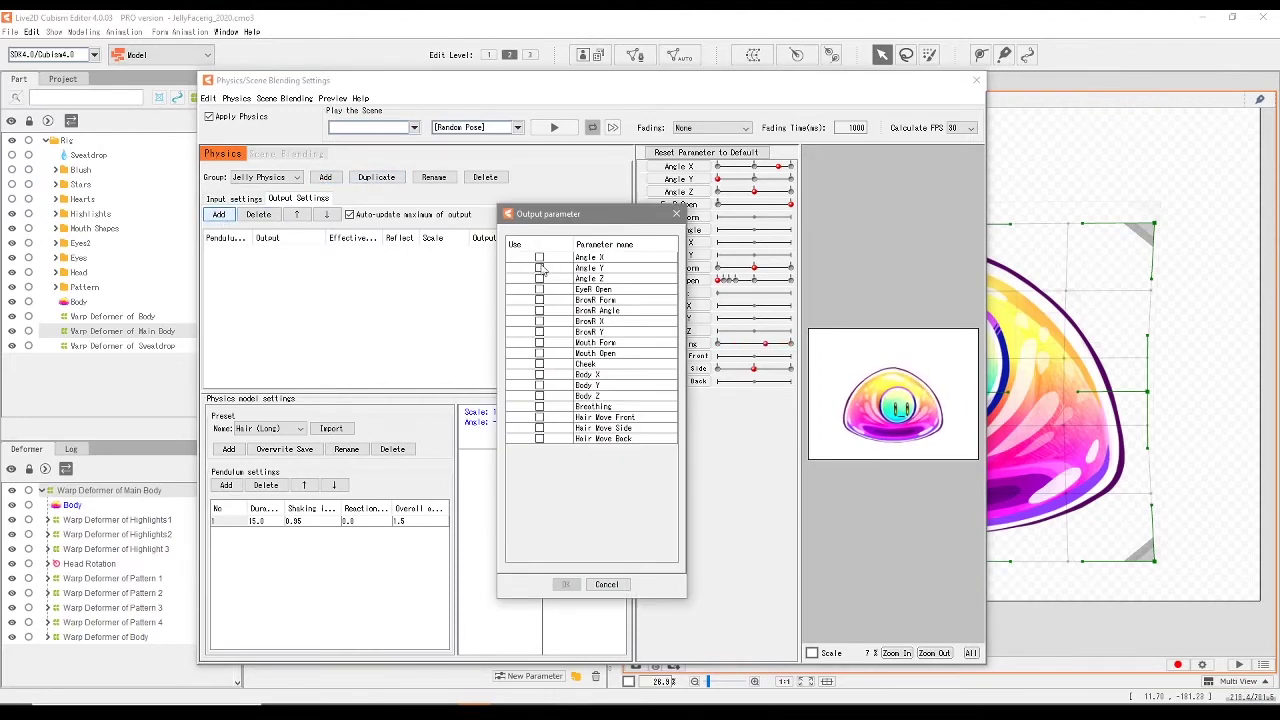
pyautogui.click(539, 428)
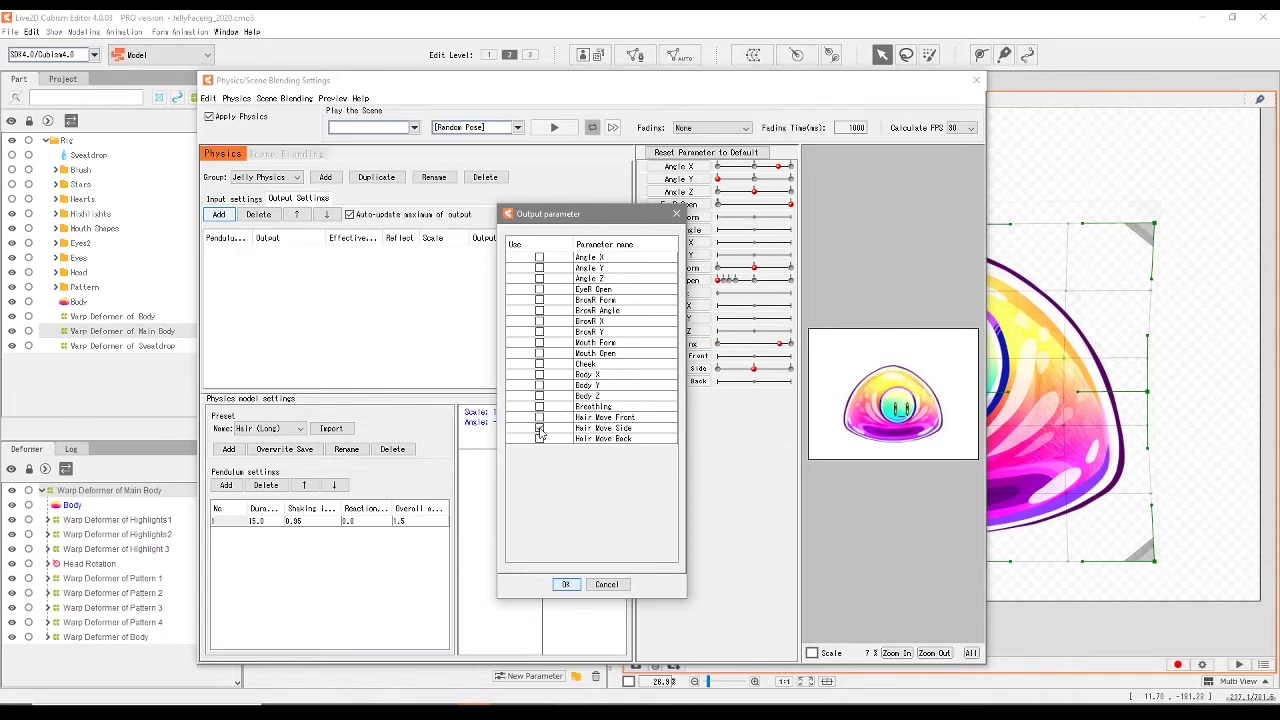
pyautogui.click(566, 584)
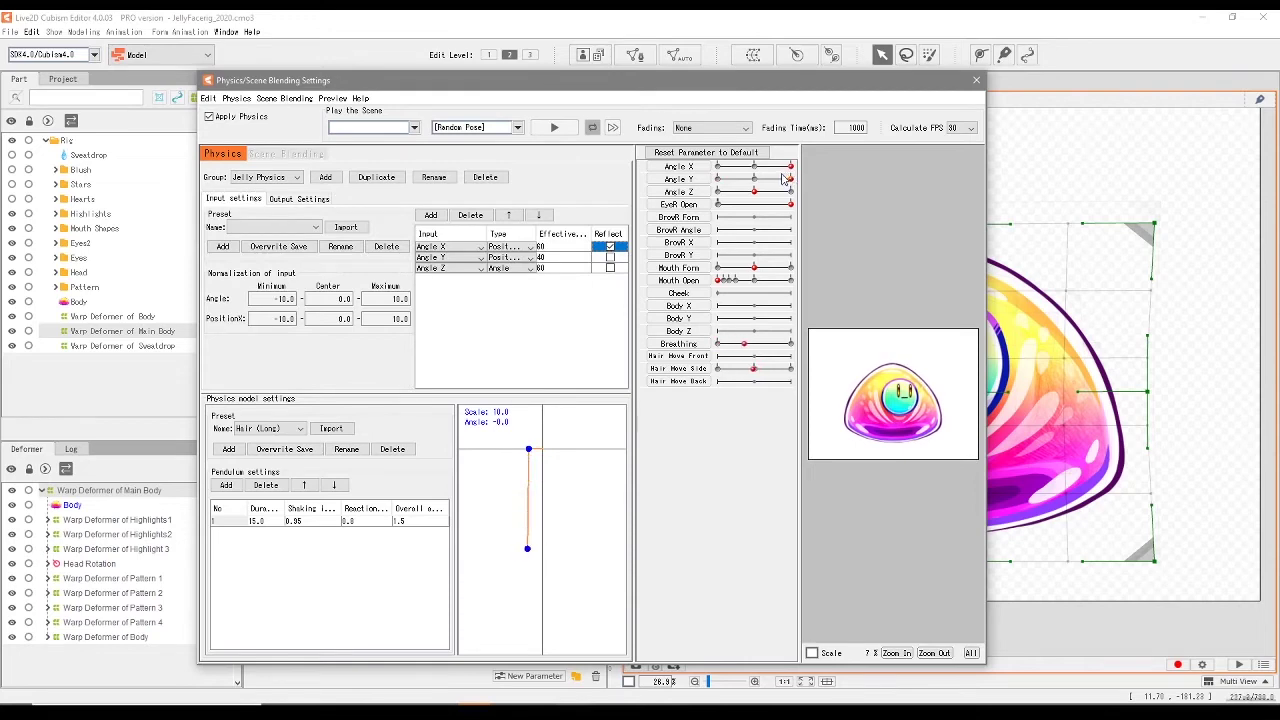
# Test the jelly physics by swinging Angle X and Angle Y between their extremes and watching the pendulum and preview.
pyautogui.moveTo(787, 173); pyautogui.dragTo(678, 180)
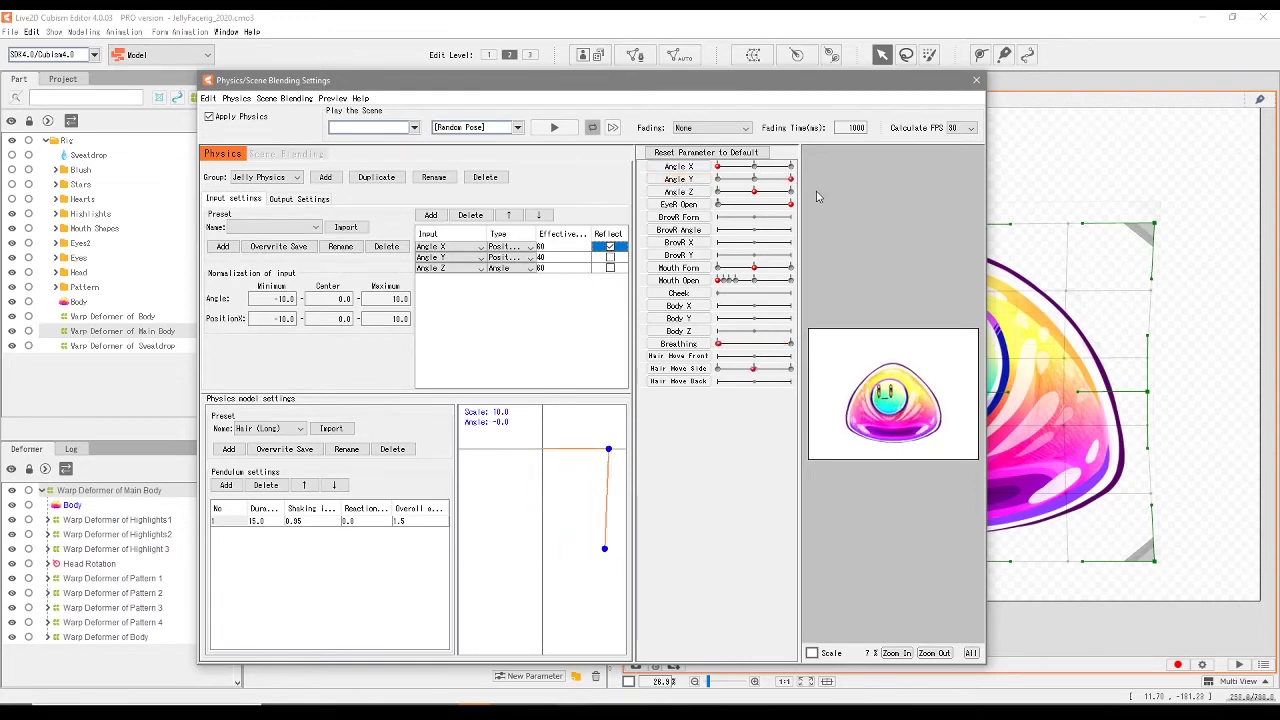
pyautogui.click(755, 180)
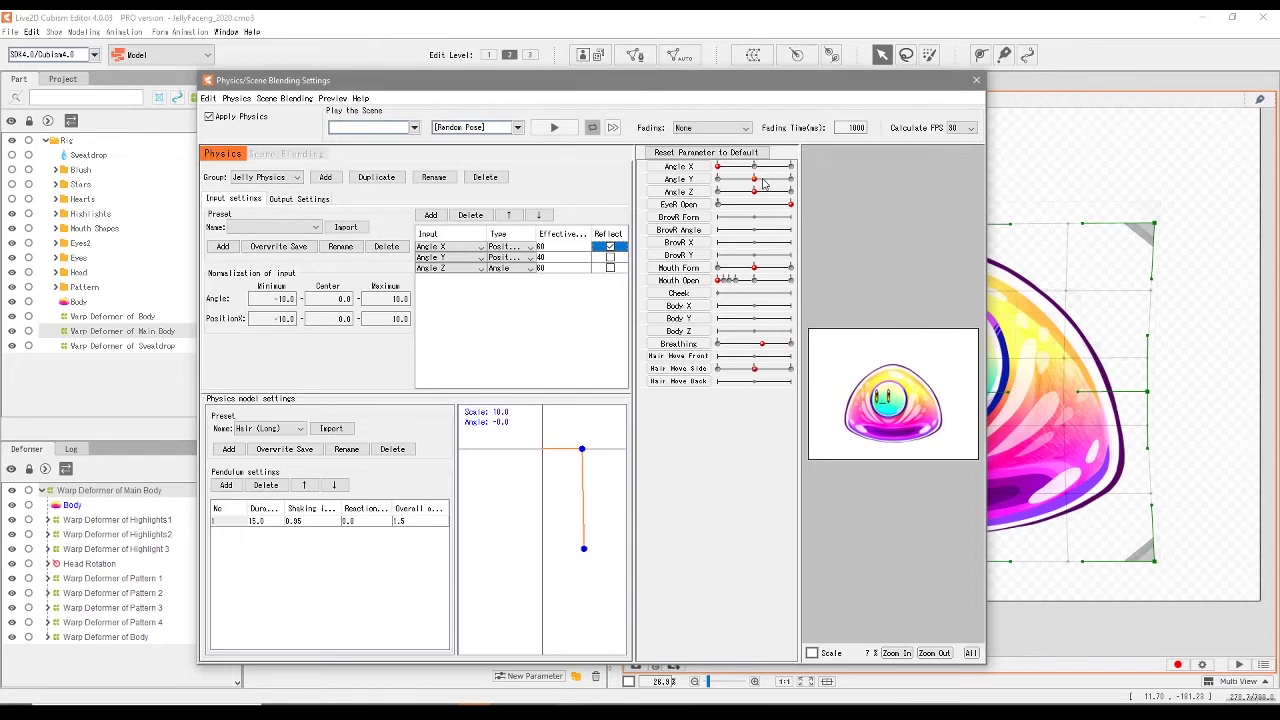
pyautogui.moveTo(719, 185); pyautogui.dragTo(719, 186)
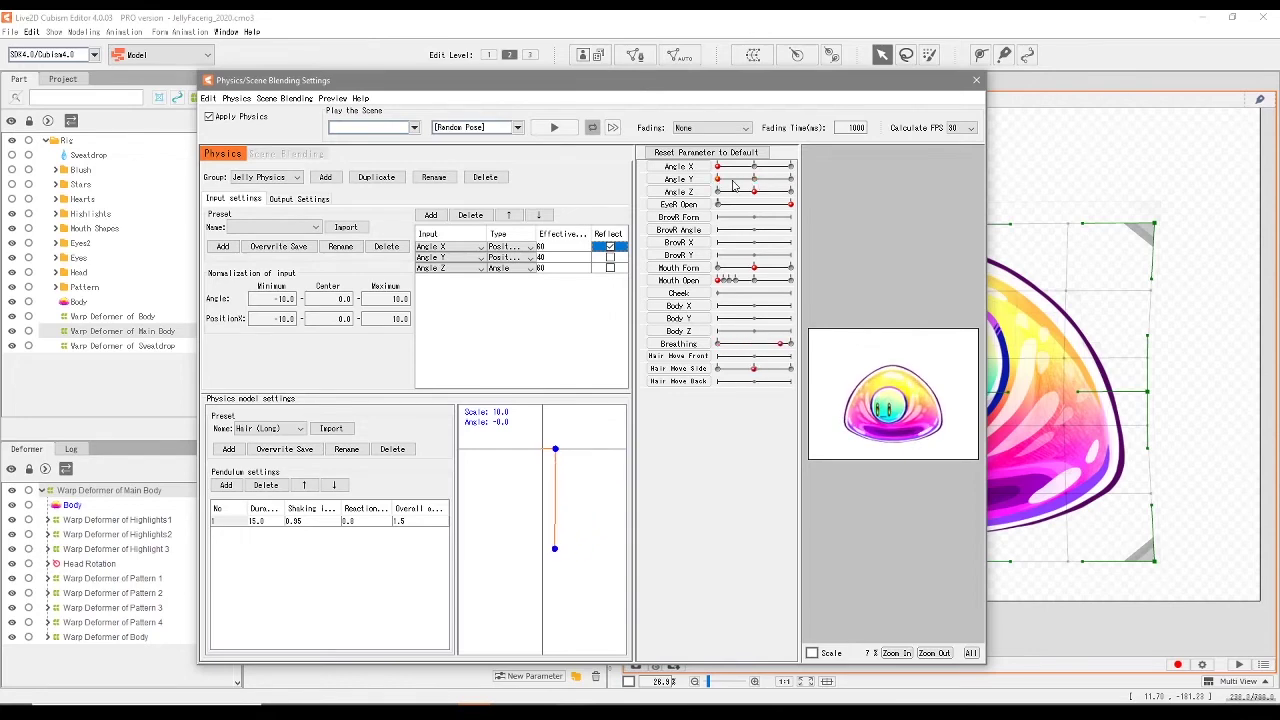
pyautogui.click(790, 179)
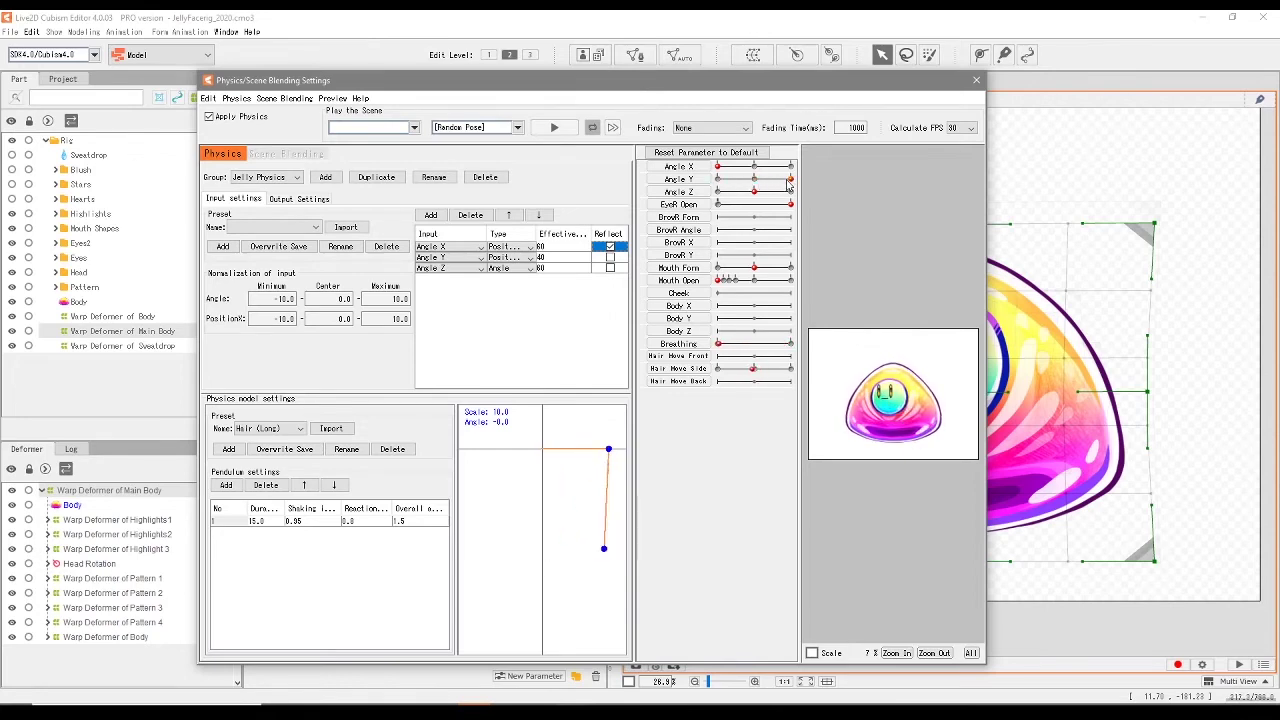
pyautogui.moveTo(788, 181); pyautogui.dragTo(755, 181)
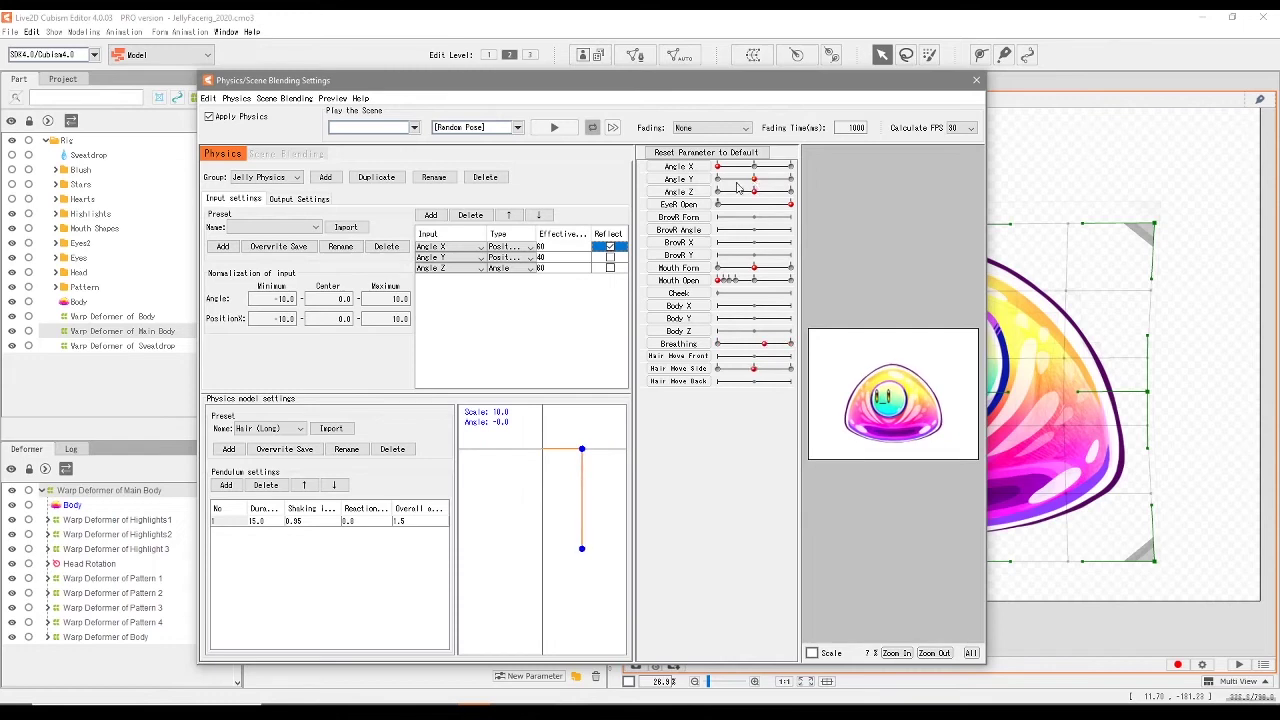
pyautogui.click(720, 184)
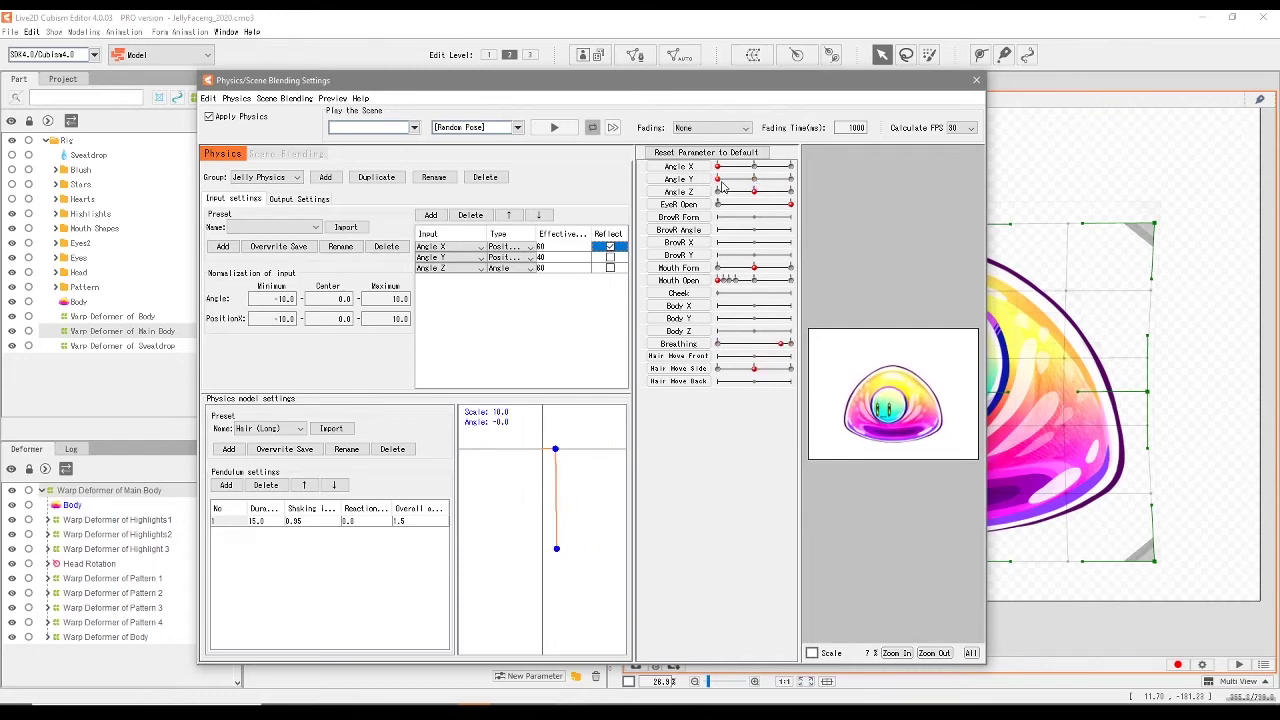
pyautogui.scroll(3, 867, 415)
pyautogui.moveTo(754, 193); pyautogui.dragTo(790, 181)
pyautogui.click(757, 182)
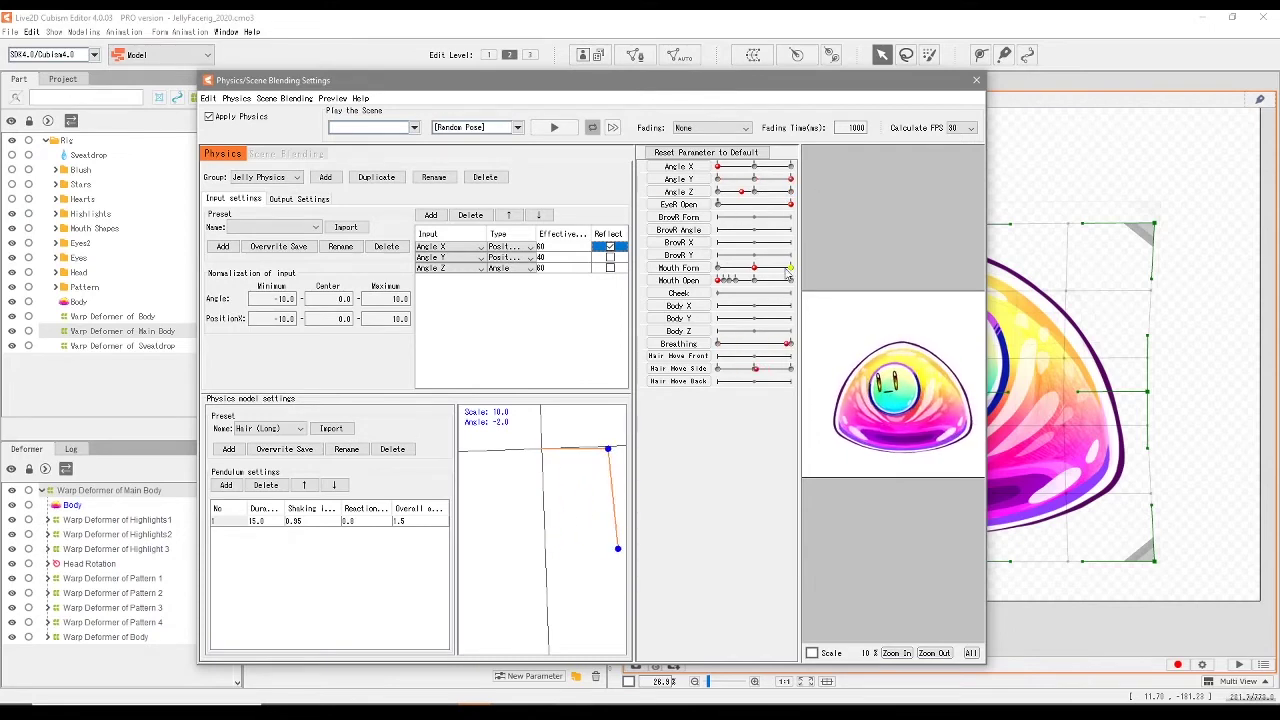
# Set the pendulum's duration value to 9.0, test it by sweeping Angle X and Angle Y, and close the physics settings.
pyautogui.moveTo(273, 522); pyautogui.dragTo(266, 522)
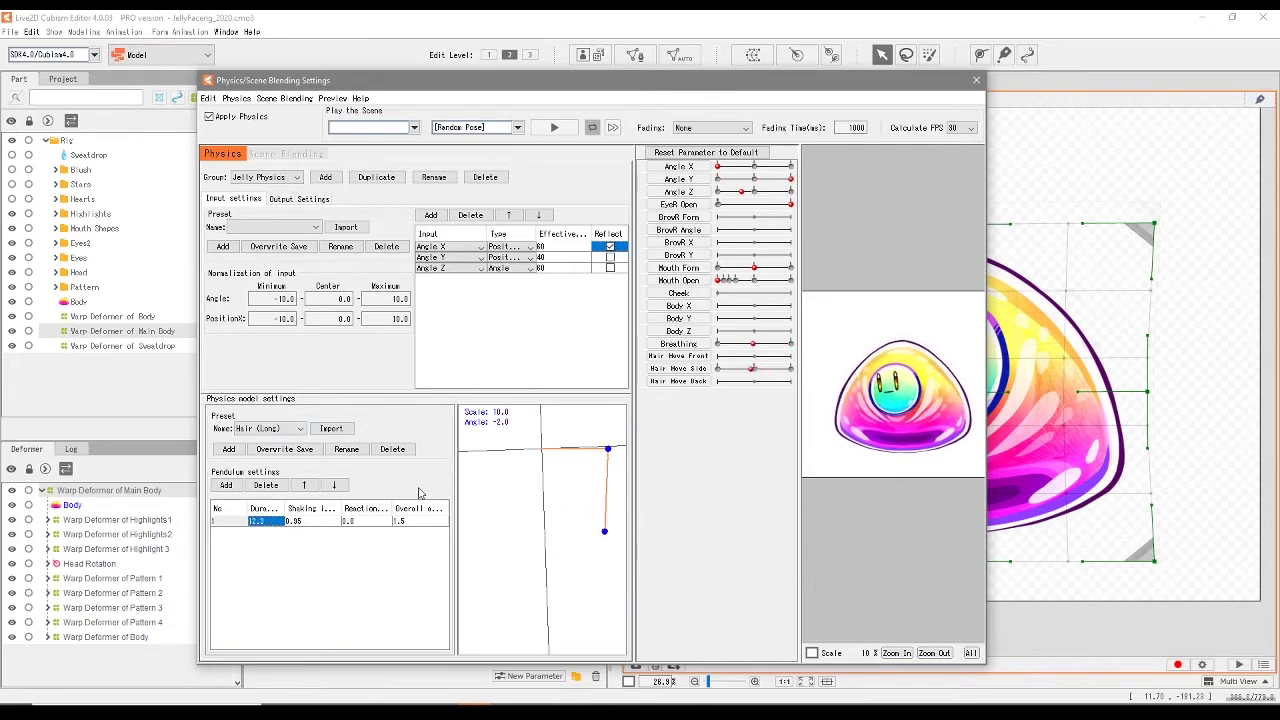
pyautogui.moveTo(719, 167); pyautogui.dragTo(786, 179)
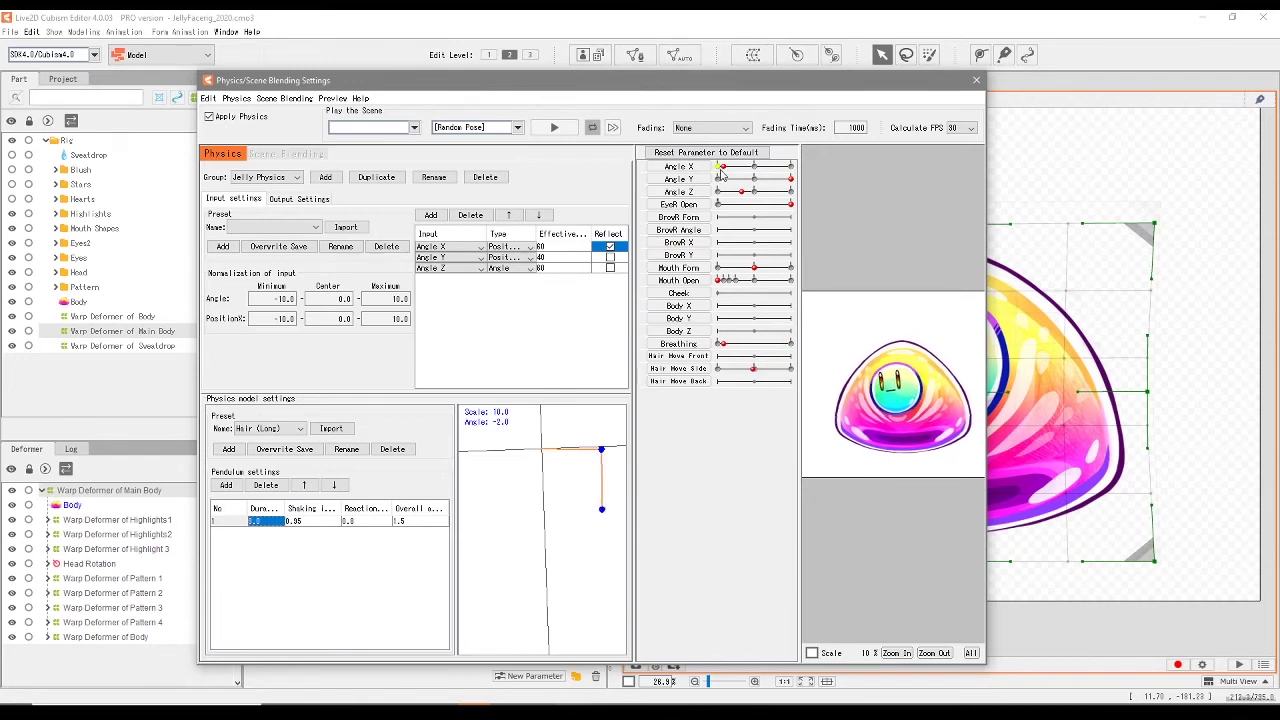
pyautogui.click(755, 167)
pyautogui.click(790, 167)
pyautogui.click(755, 180)
pyautogui.click(718, 180)
pyautogui.click(790, 180)
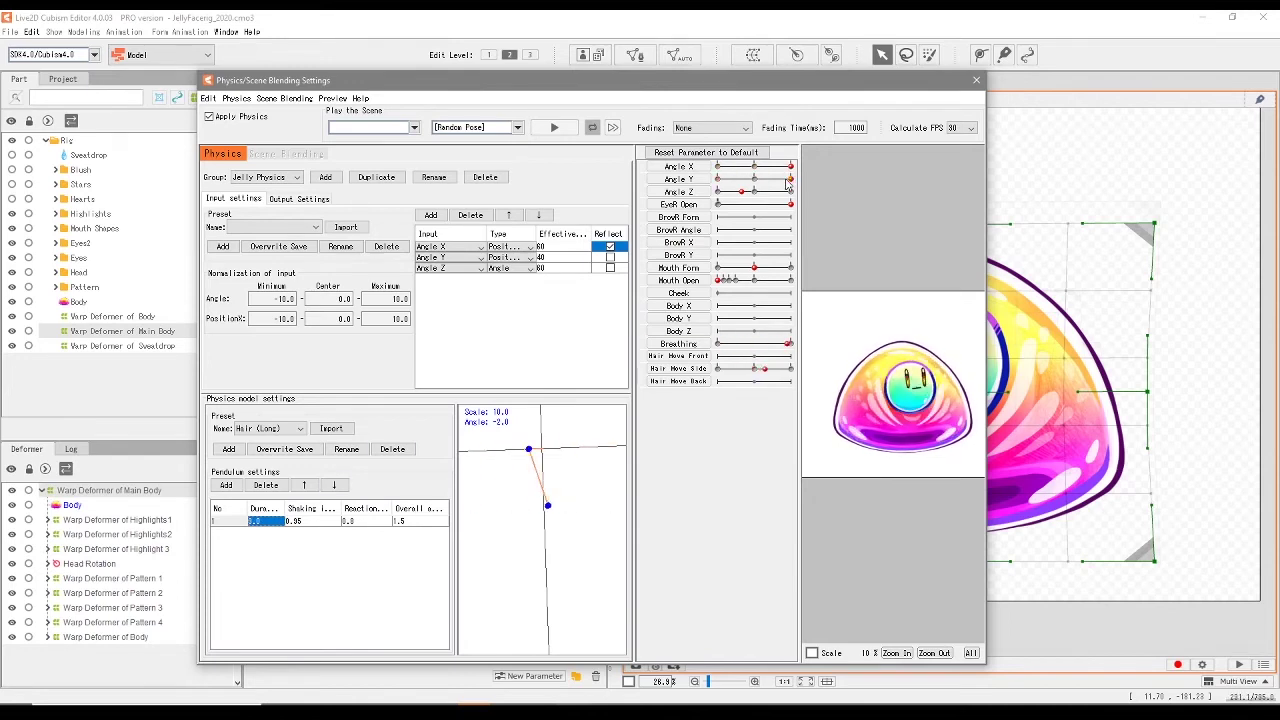
pyautogui.click(718, 180)
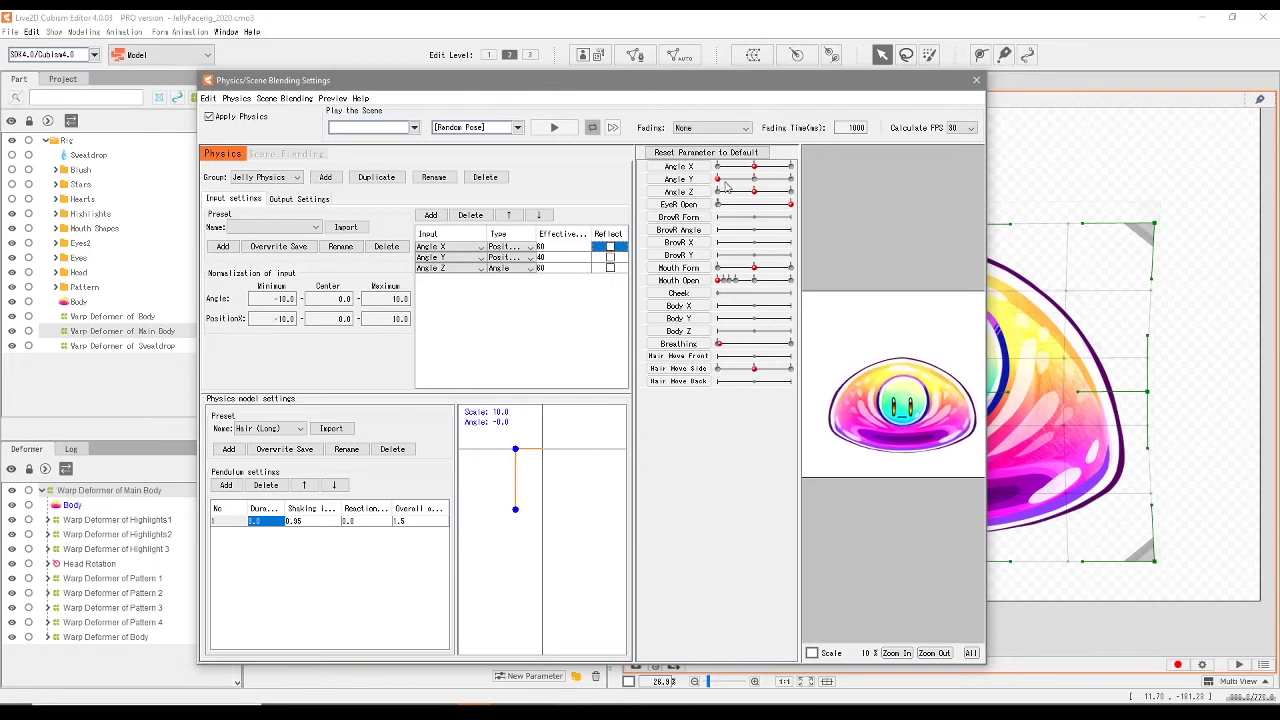
pyautogui.moveTo(727, 186); pyautogui.dragTo(815, 216)
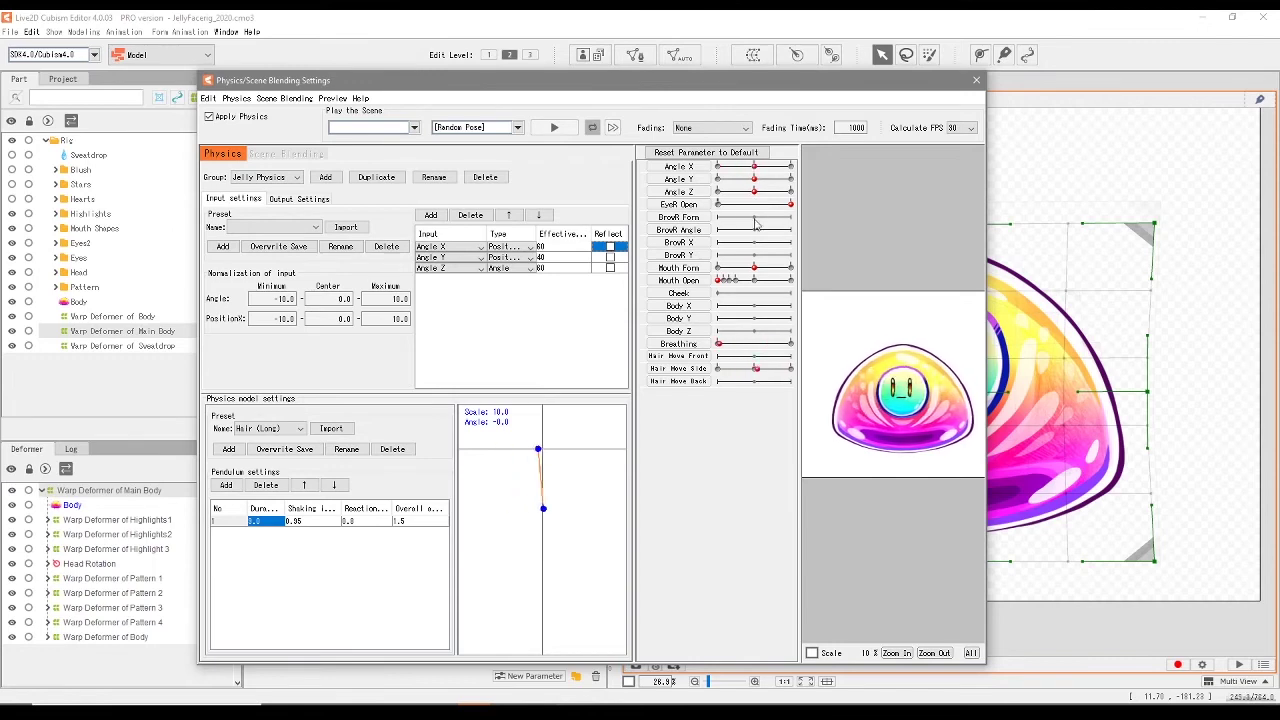
pyautogui.click(976, 80)
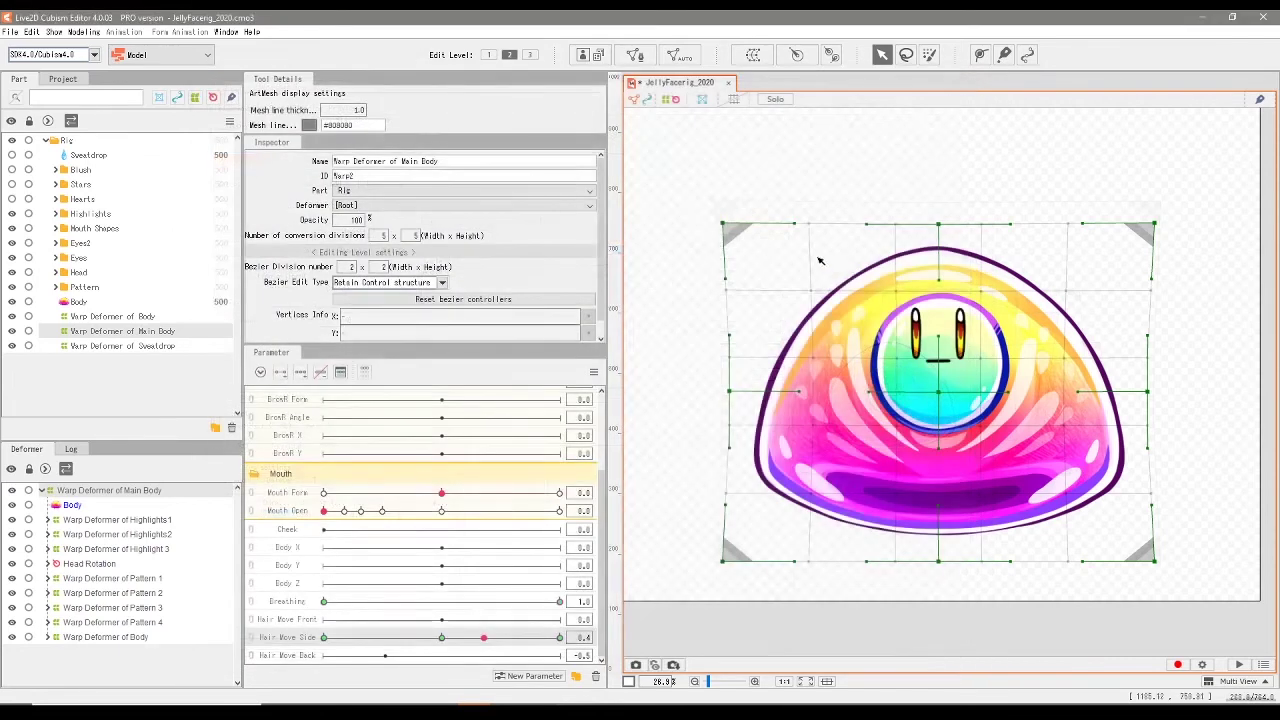
# Save the model with nothing selected and start the random pose playback.
pyautogui.click(798, 630)
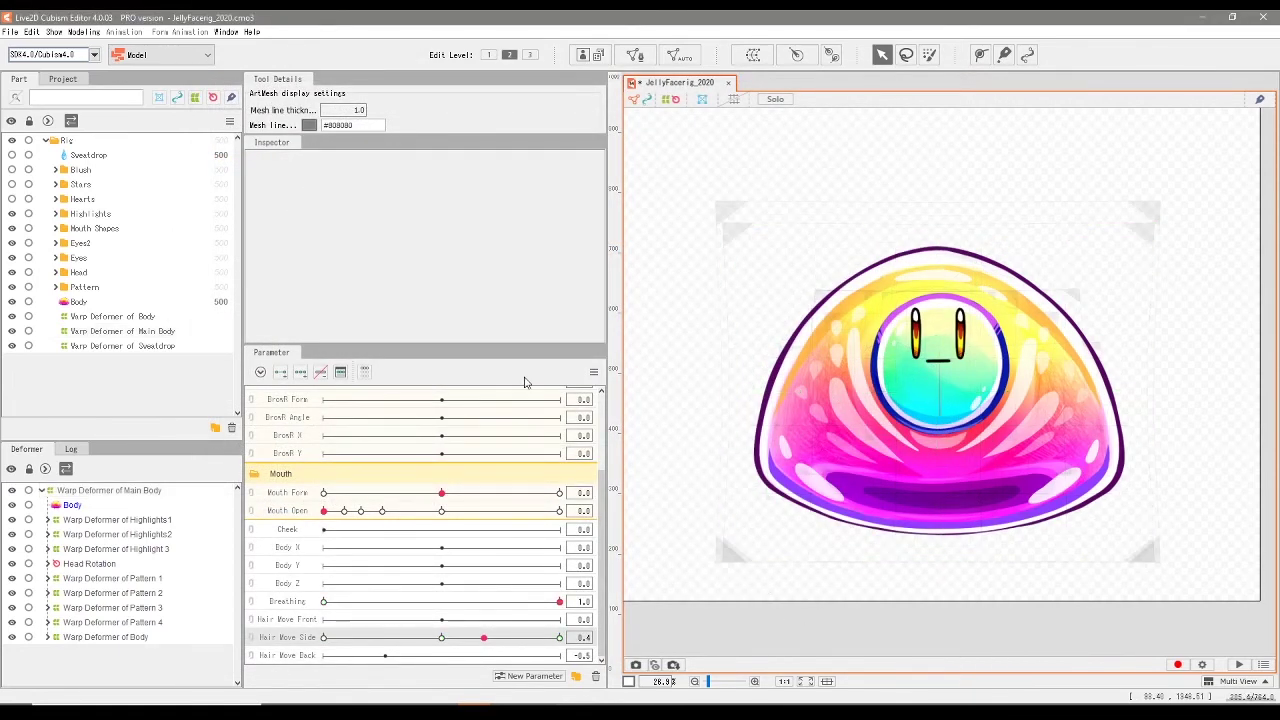
pyautogui.click(10, 31)
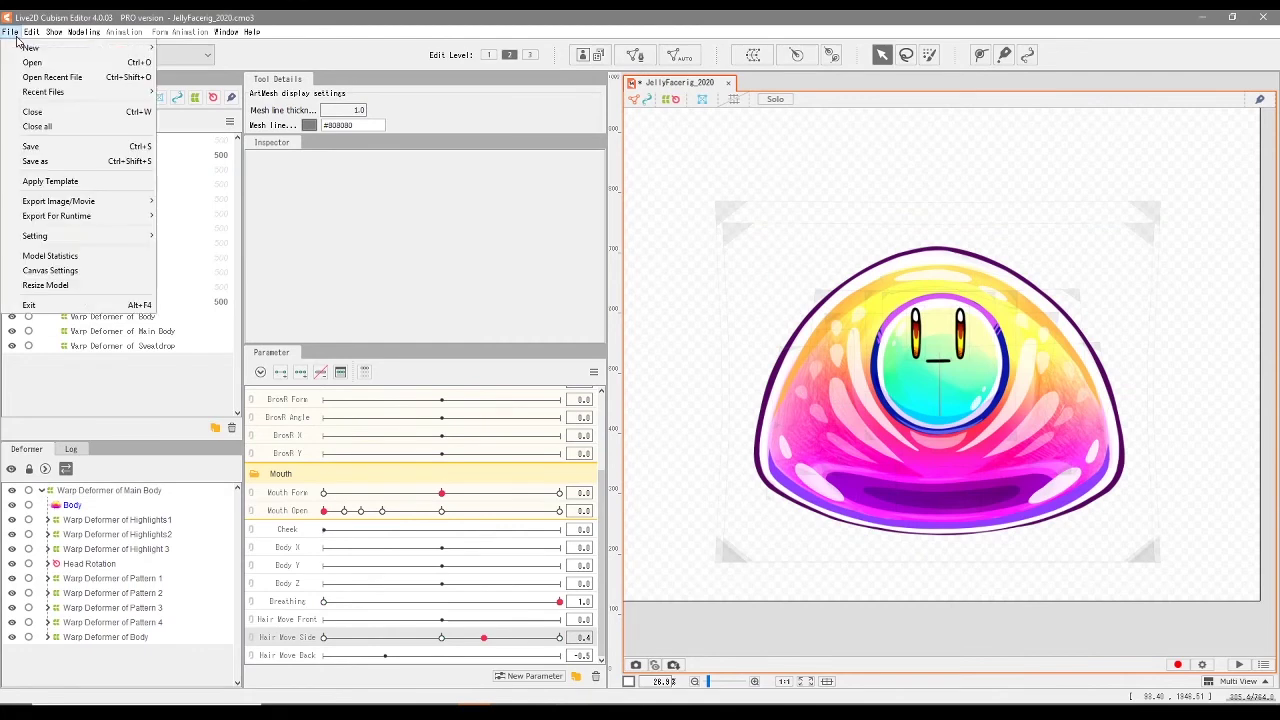
pyautogui.click(40, 146)
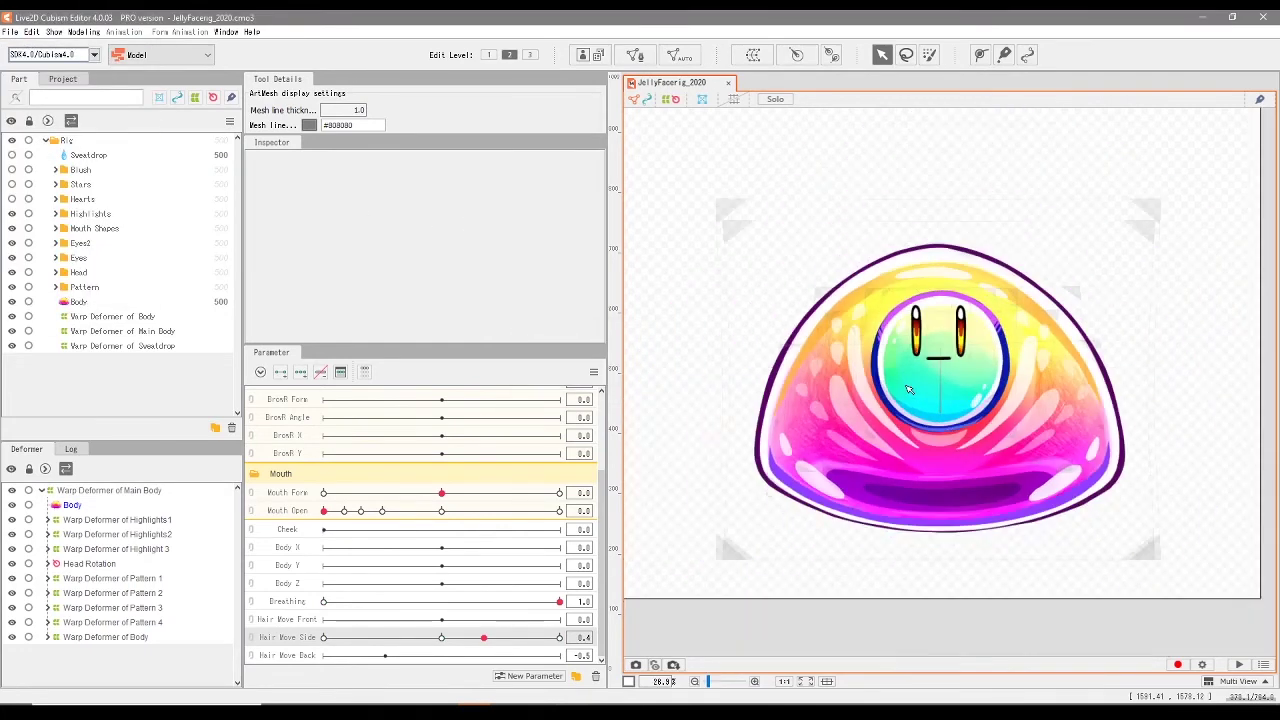
pyautogui.click(1239, 665)
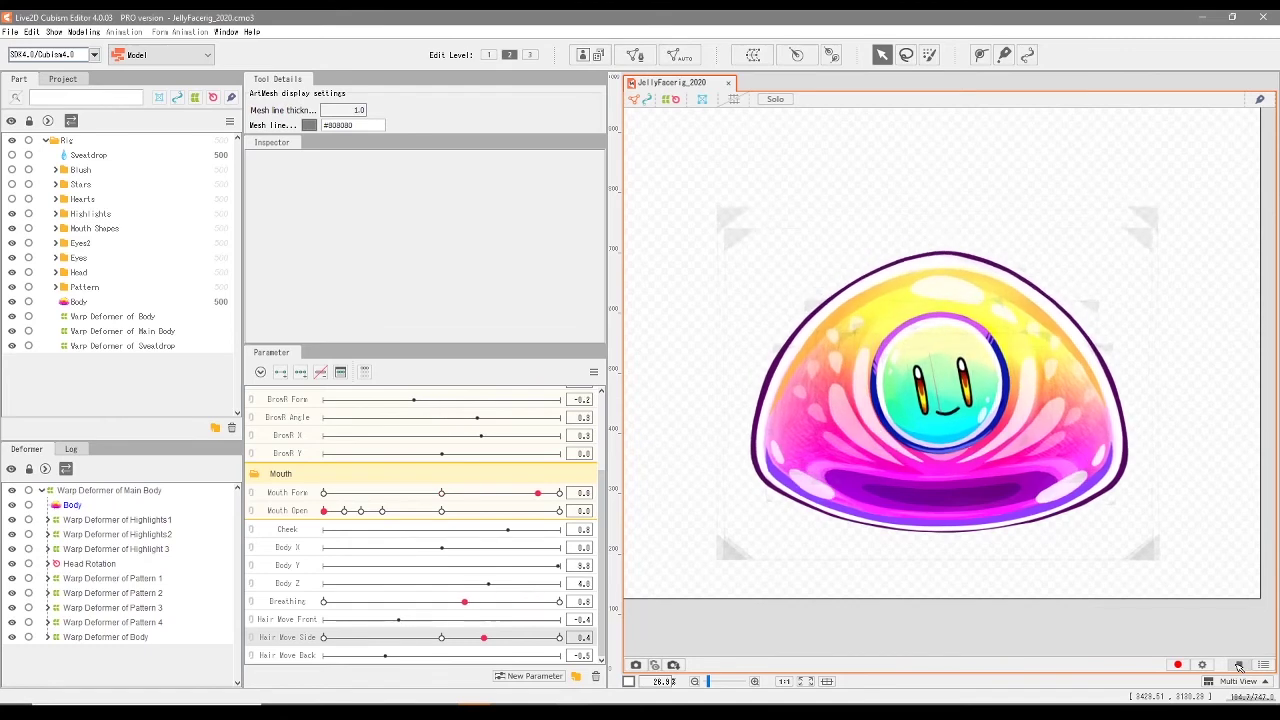